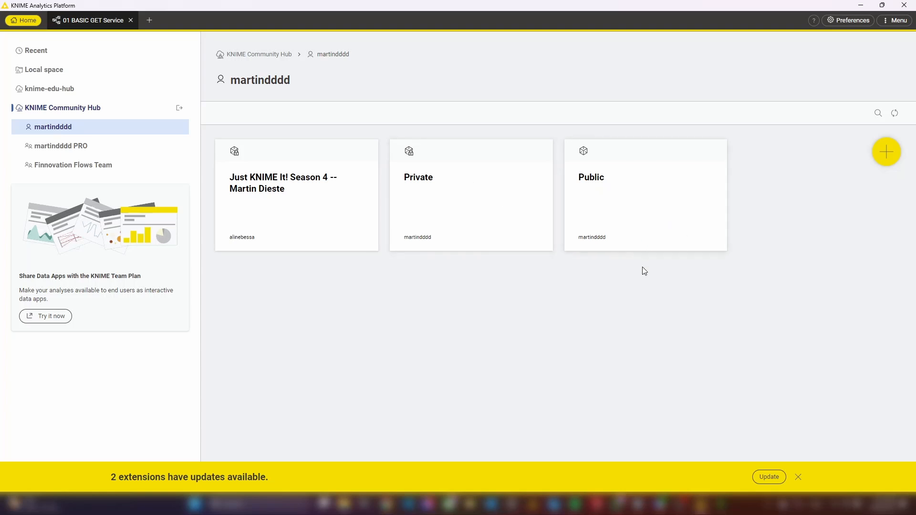
- Browse the Community Hub spaces of the Finnovation Flows Team and the PRO team, and open the REST APIs space
click(95, 165)
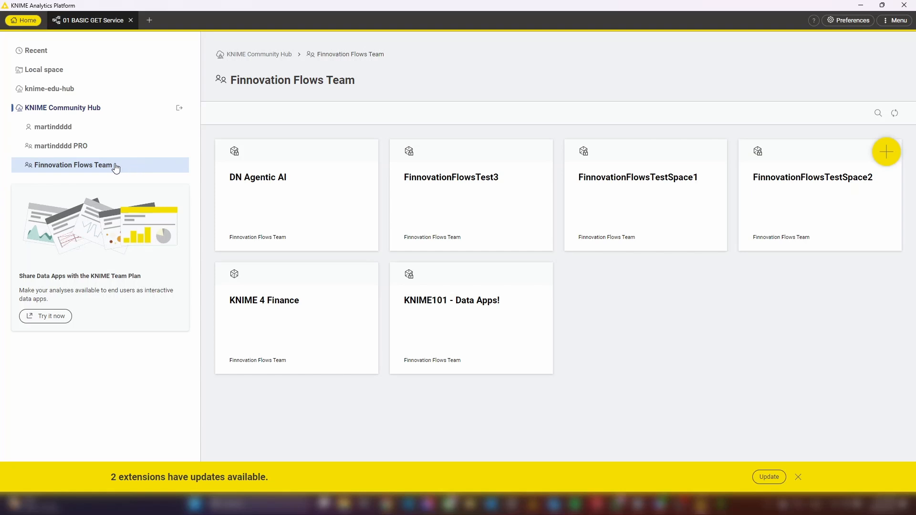
click(79, 149)
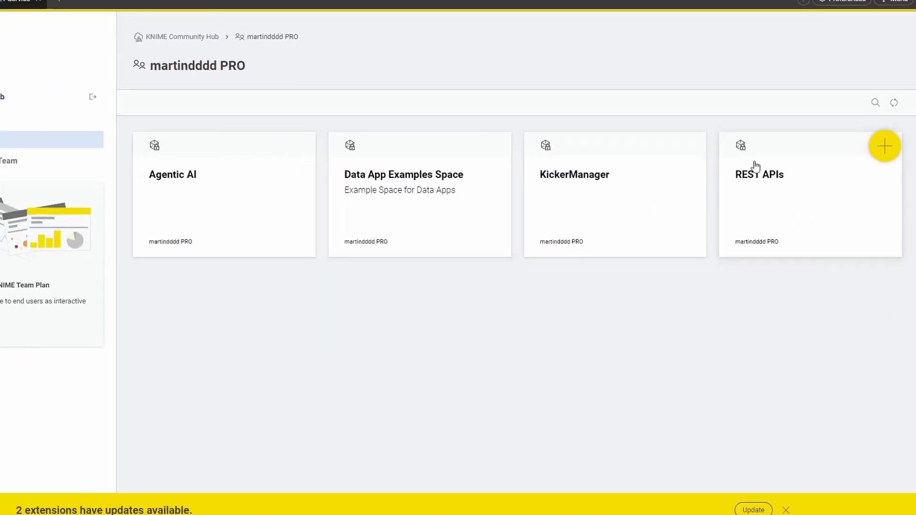
click(777, 176)
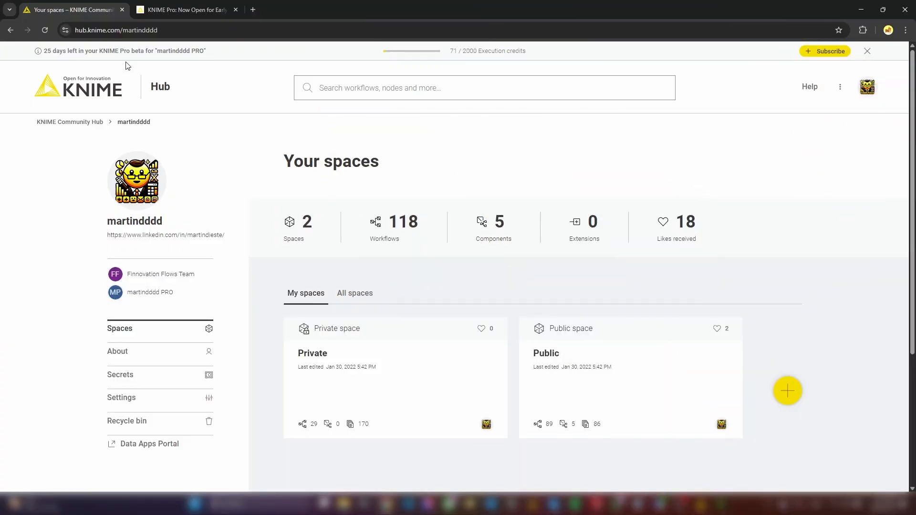
- Switch to KNIME Community Hub in the browser and open the PRO team's page of spaces
click(80, 30)
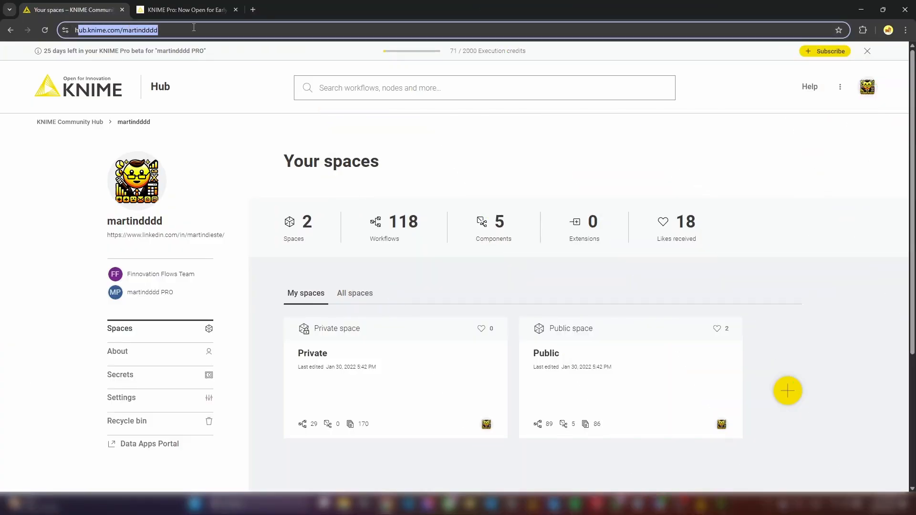
click(872, 223)
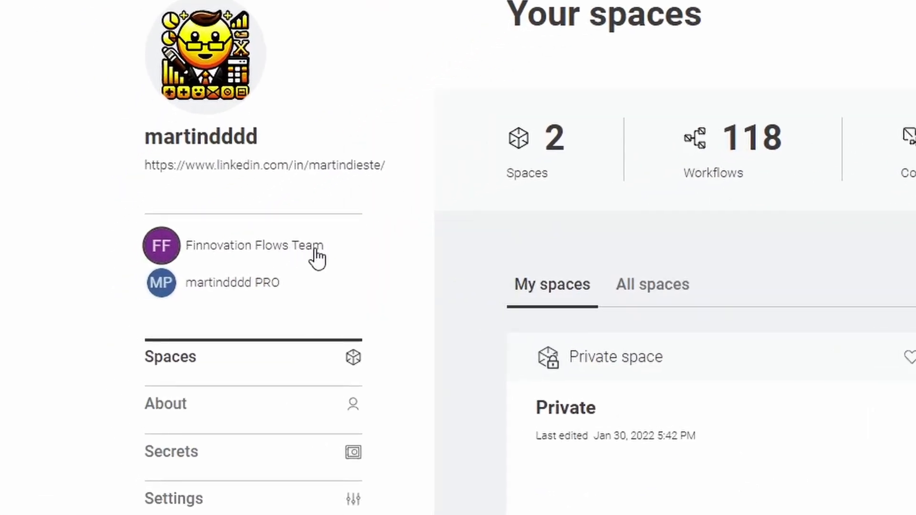
click(234, 283)
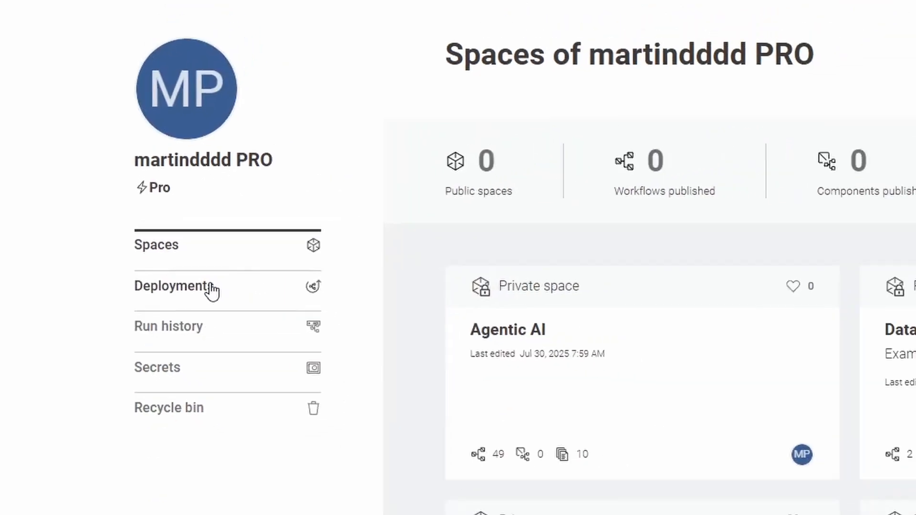
scroll(268, 303, down, 1)
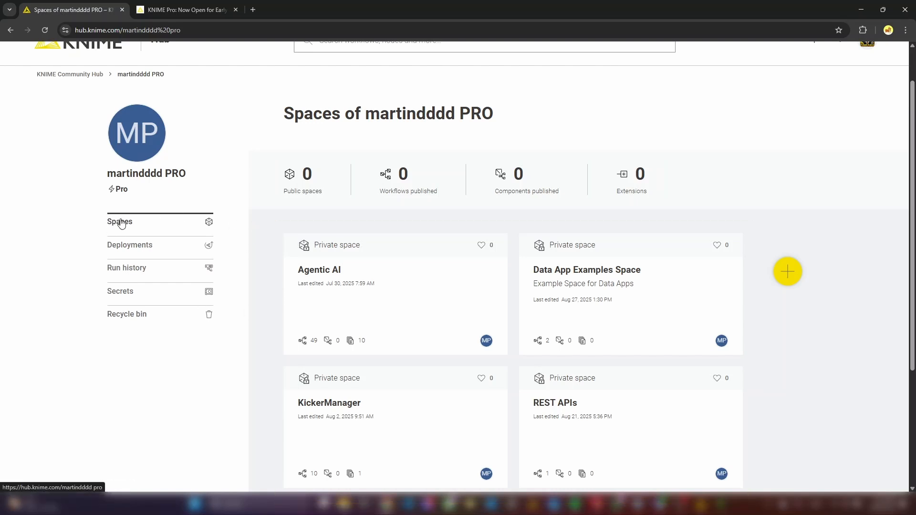
- Delete the 01 BASIC GET Service deployment from the PRO team's deployments
click(126, 246)
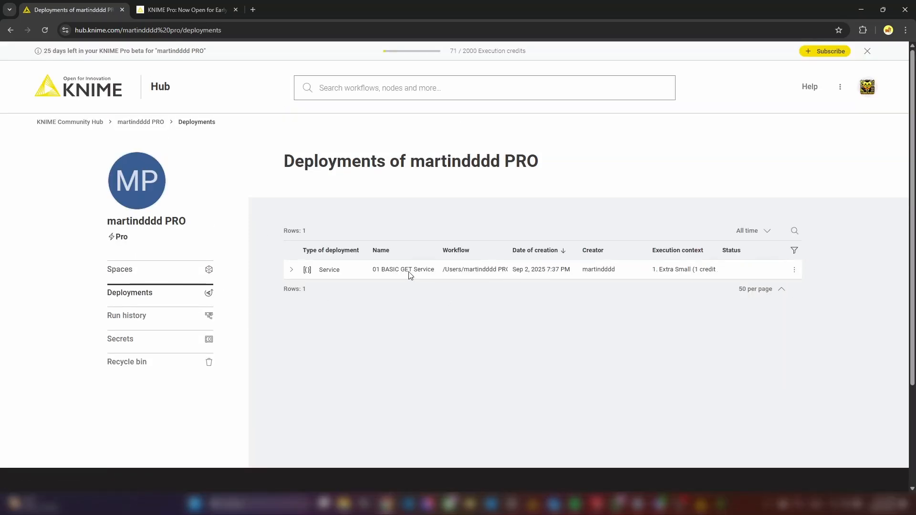
click(793, 269)
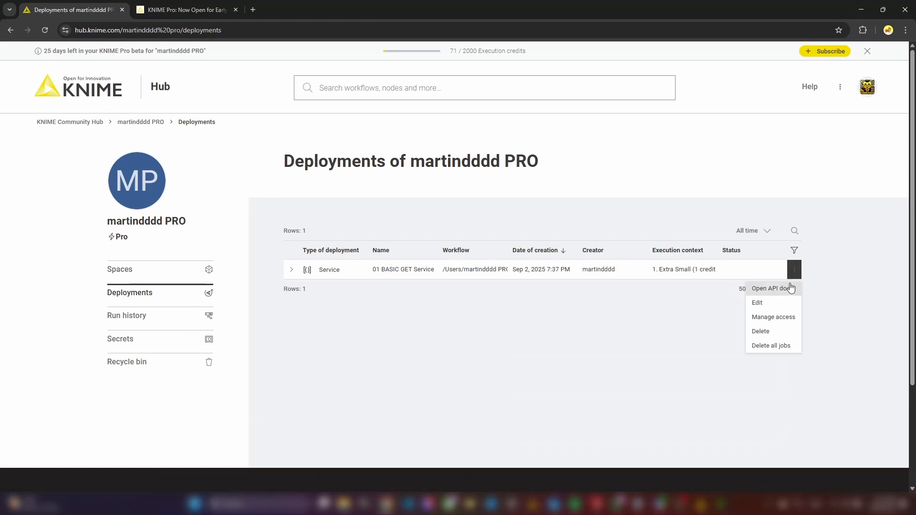
click(773, 332)
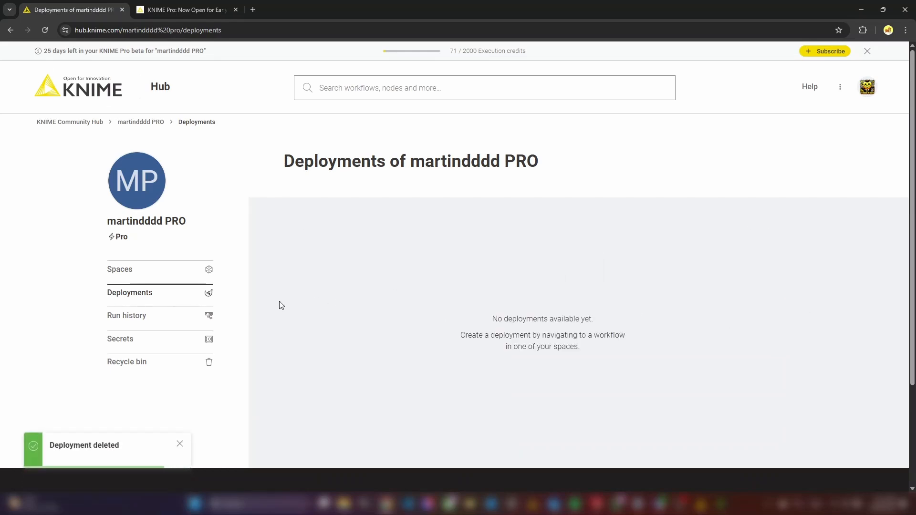
- Review the PRO team's run history, its secrets page and the execution credit usage
click(141, 323)
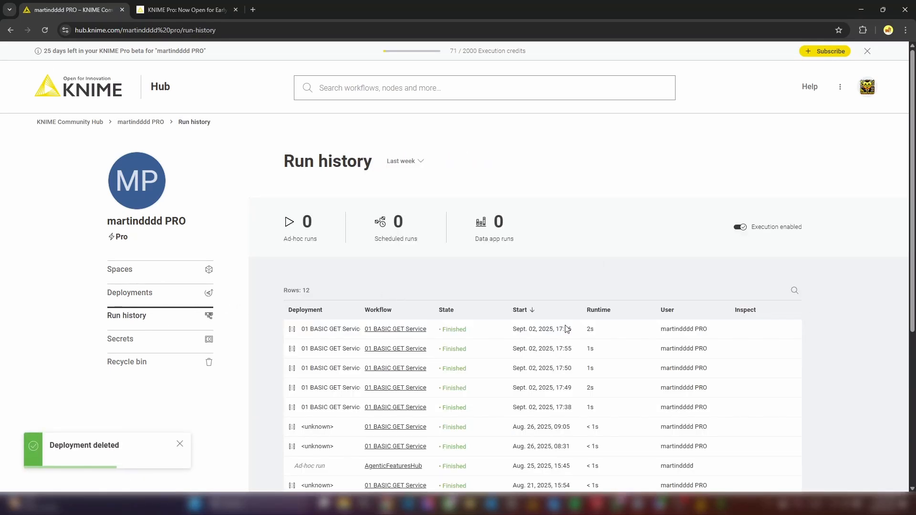
scroll(566, 329, down, 2)
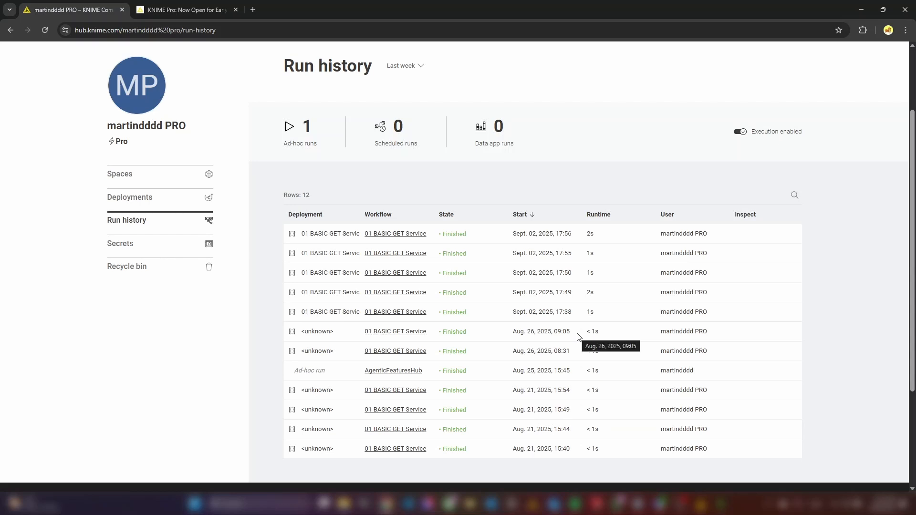
click(127, 244)
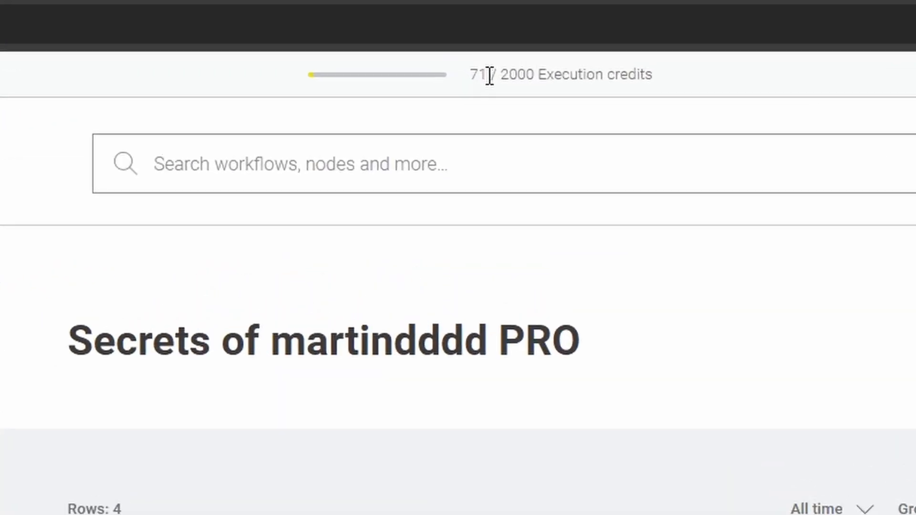
double_click(465, 60)
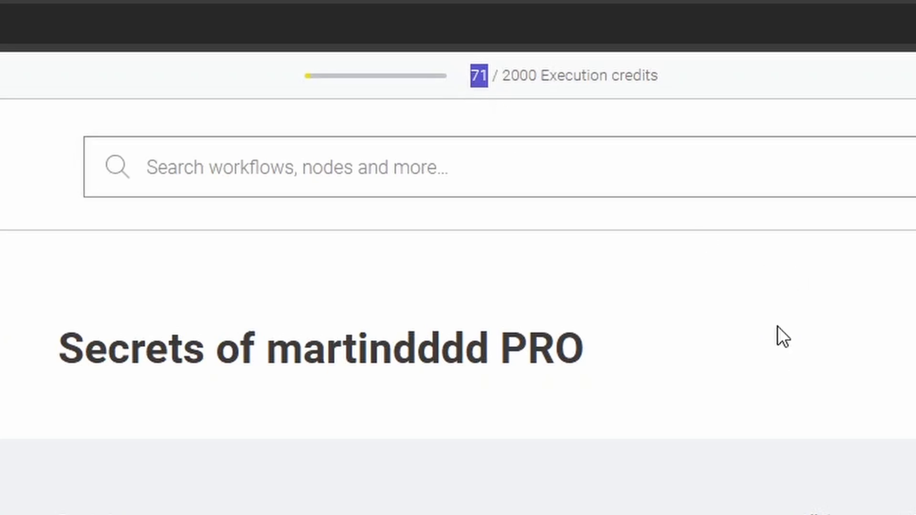
drag(537, 76, 507, 67)
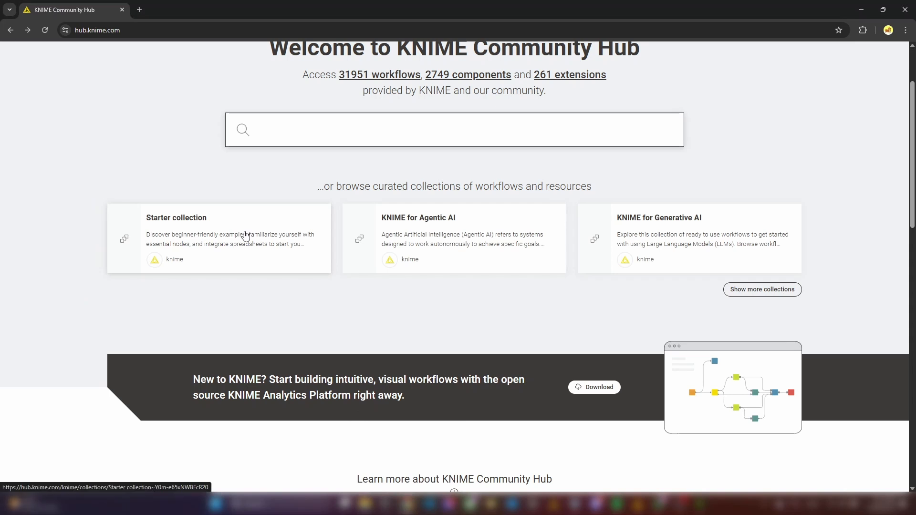
- Open the KNIME For Finance collection from the list of KNIME's collections on the Community Hub
click(244, 236)
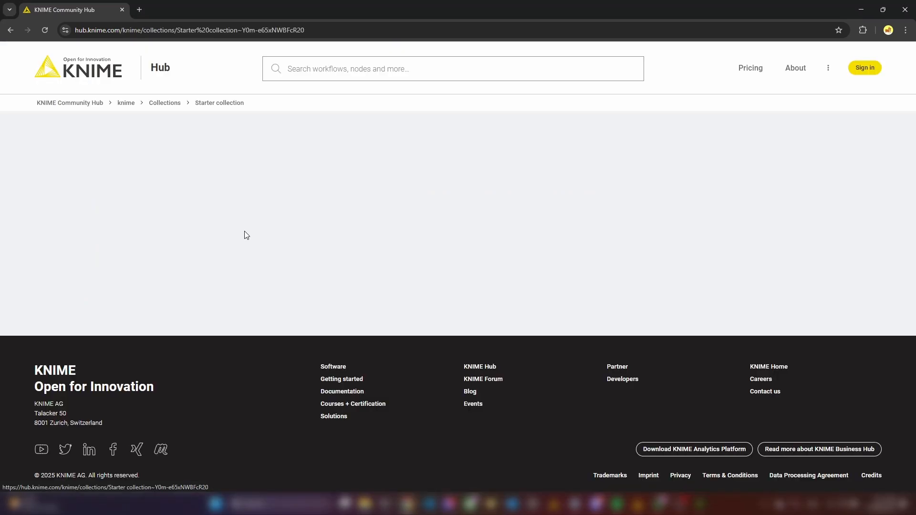
click(174, 104)
scroll(638, 333, down, 5)
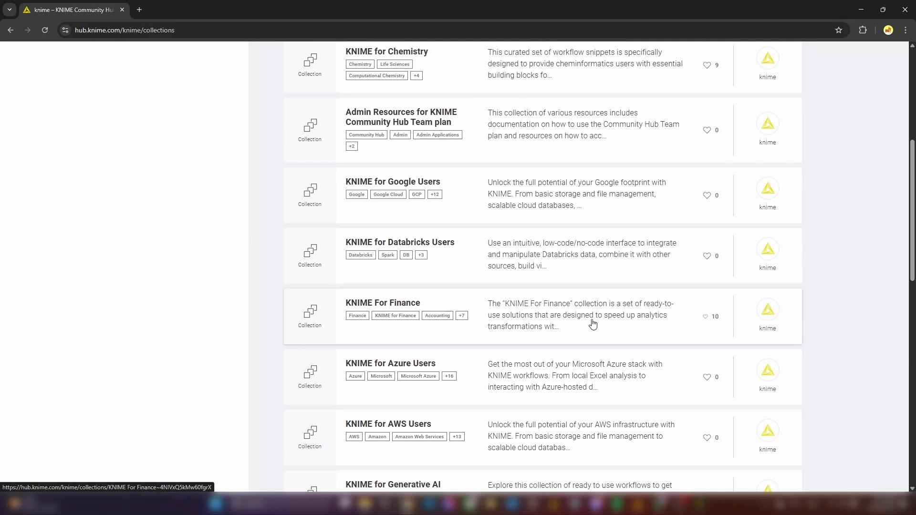
click(540, 317)
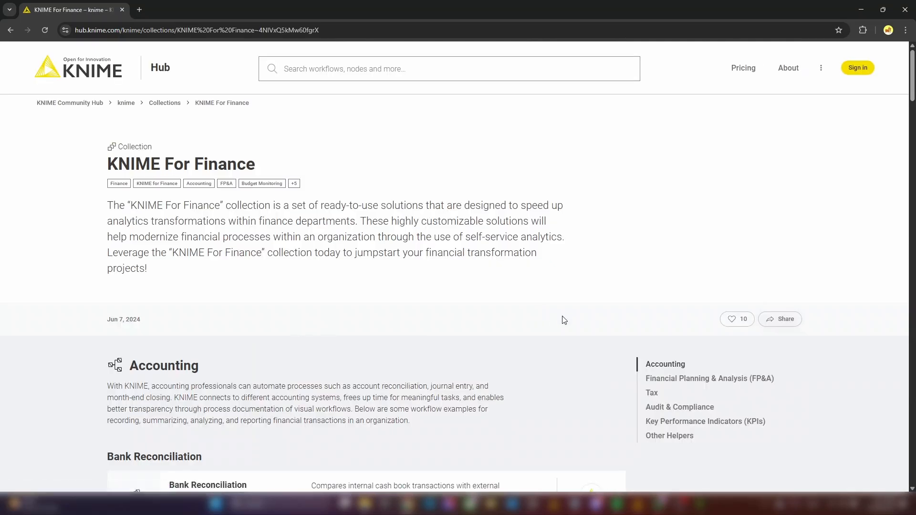
- Open the Customer Churn KPI, Employee Turnover KPI and Revenue Growth KPI workflows from the collection in separate browser tabs
scroll(584, 302, down, 20)
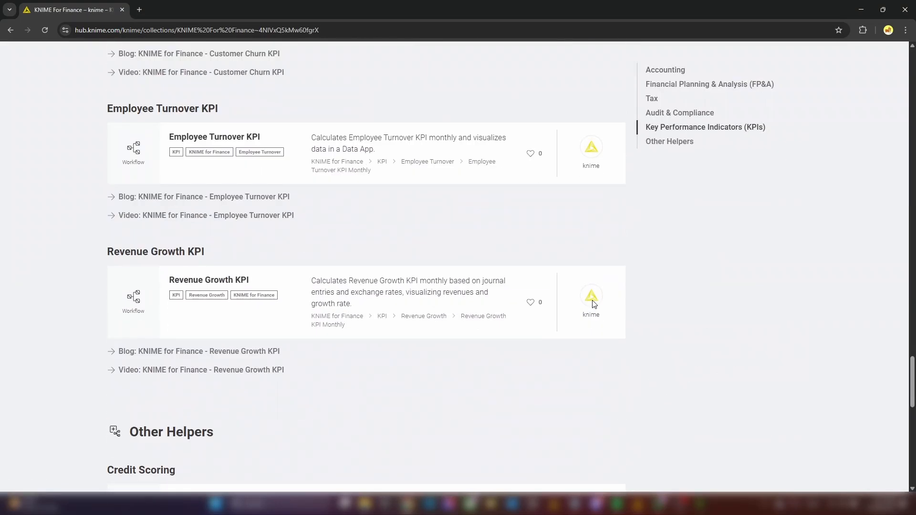
scroll(594, 305, down, 5)
scroll(594, 305, up, 10)
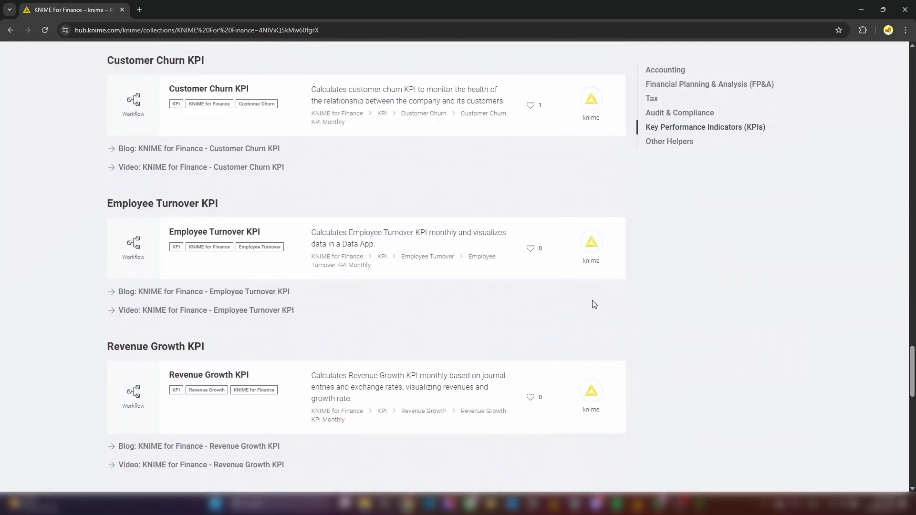
scroll(591, 301, up, 1)
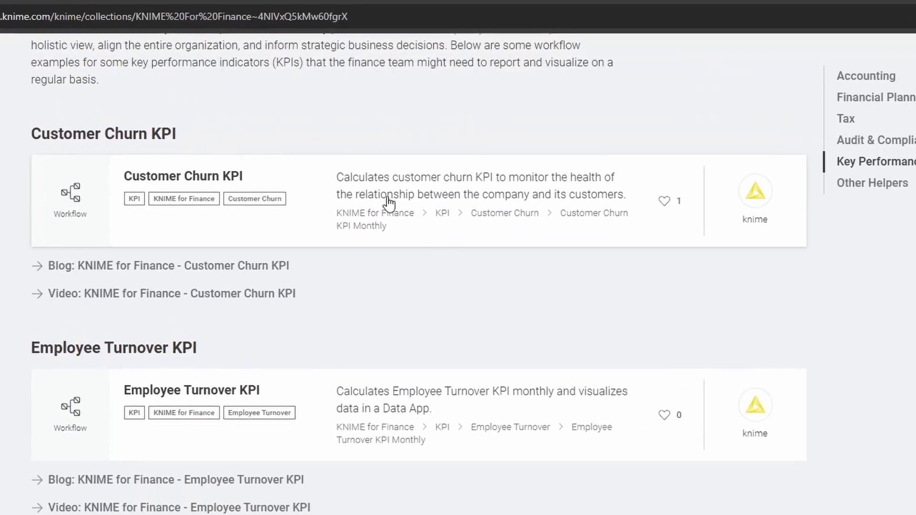
right_click(412, 203)
click(447, 216)
right_click(483, 433)
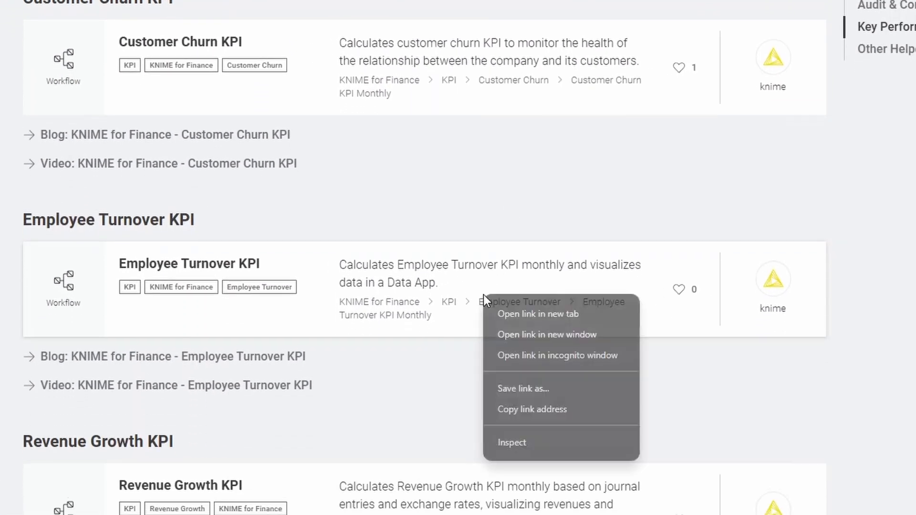
click(518, 313)
right_click(585, 476)
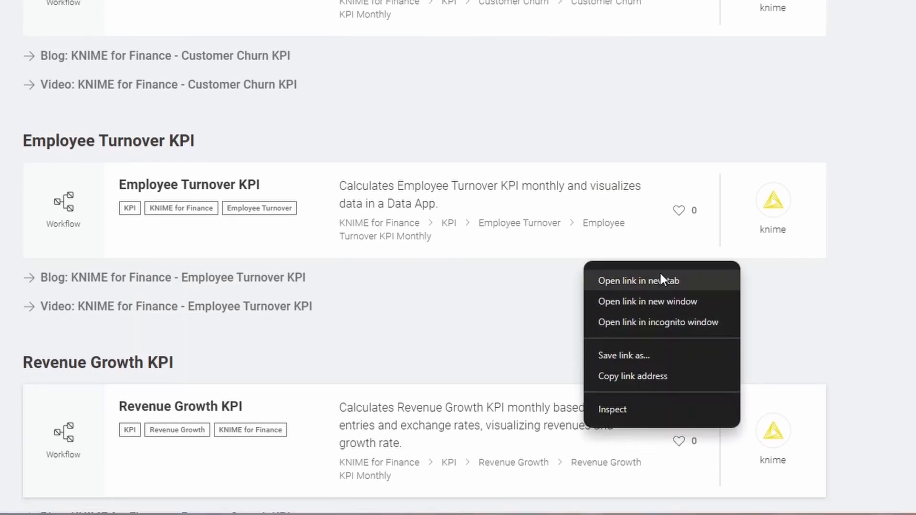
click(659, 279)
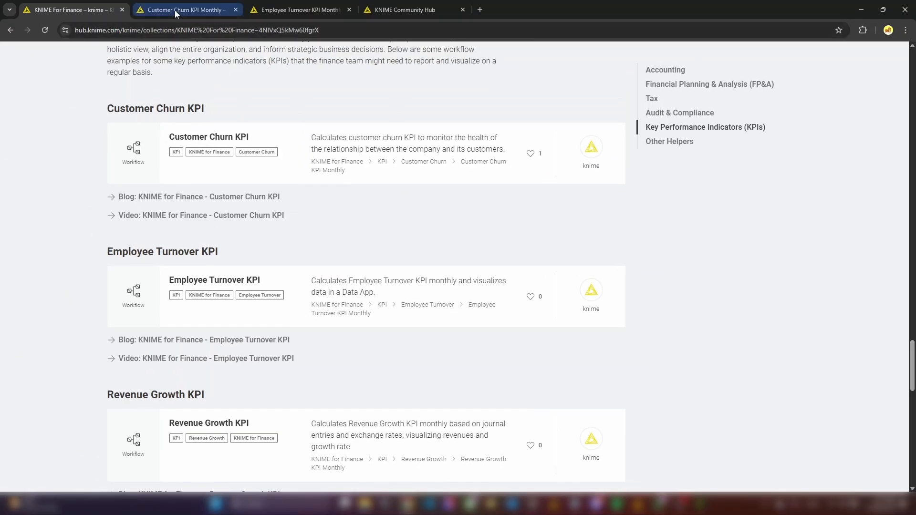
- Load the Customer Churn, Employee Turnover and Revenue Growth KPI Monthly workflows from the Hub pages into KNIME Analytics Platform
click(183, 9)
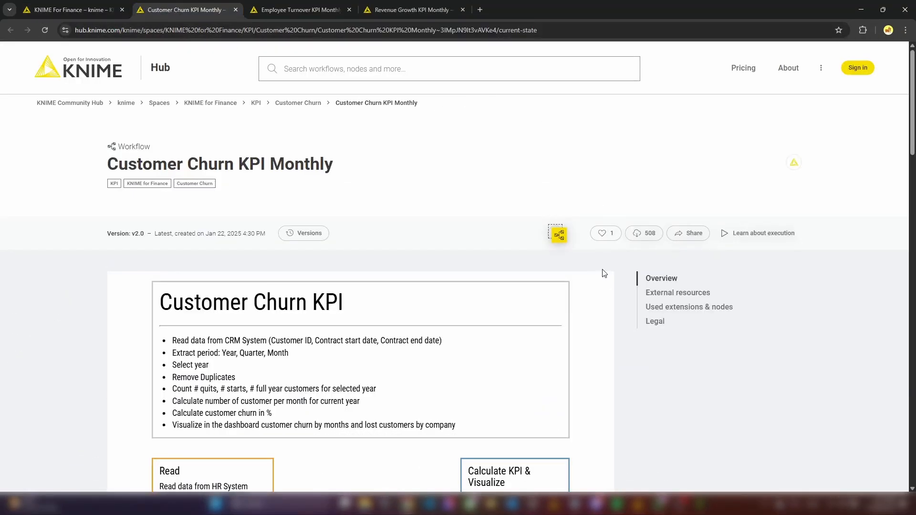
drag(558, 234, 572, 278)
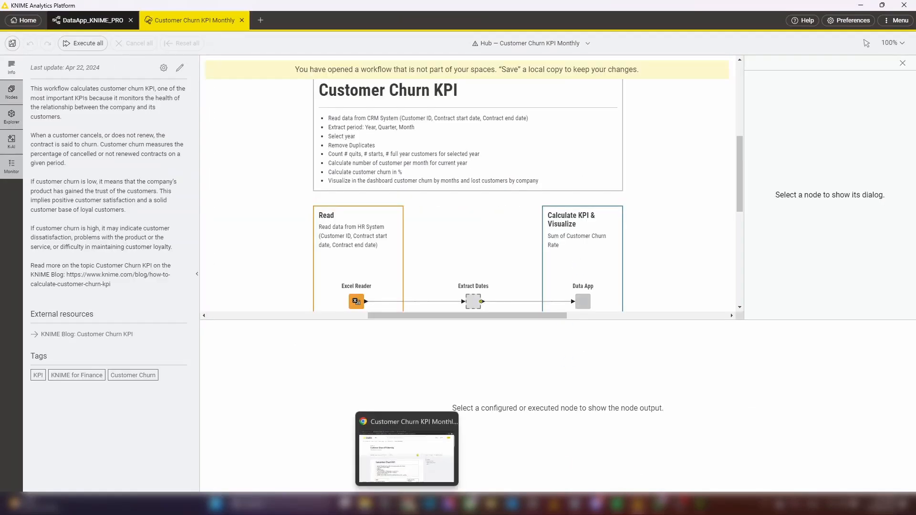
click(410, 504)
click(298, 10)
drag(558, 234, 637, 178)
click(408, 504)
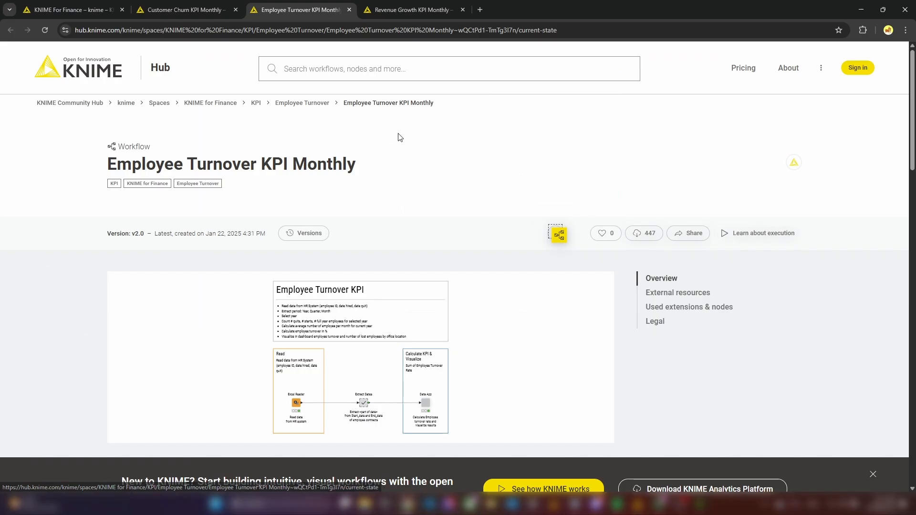
click(407, 10)
drag(558, 230, 700, 230)
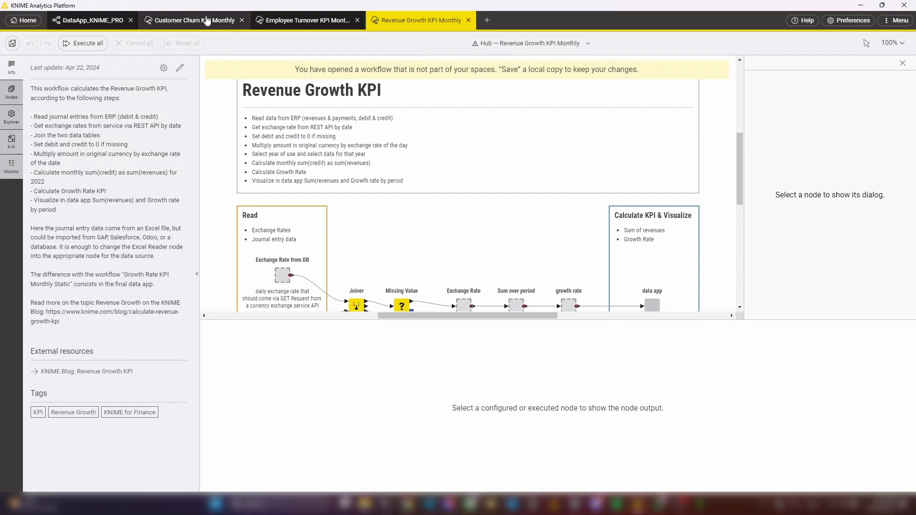
- Copy all nodes and annotations of the Customer Churn KPI Monthly workflow into the empty DataApp_KNIME_PRO workflow
click(205, 20)
scroll(653, 205, down, 1)
key(ctrl+a)
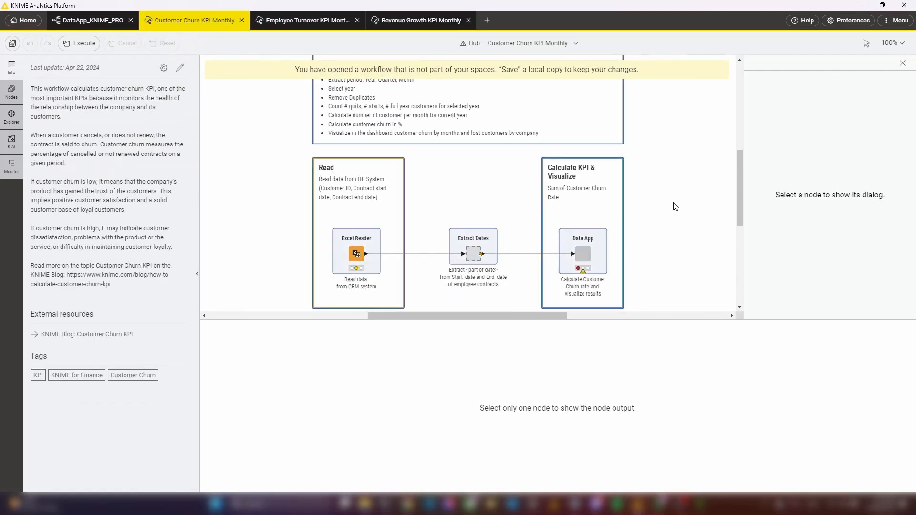
click(91, 20)
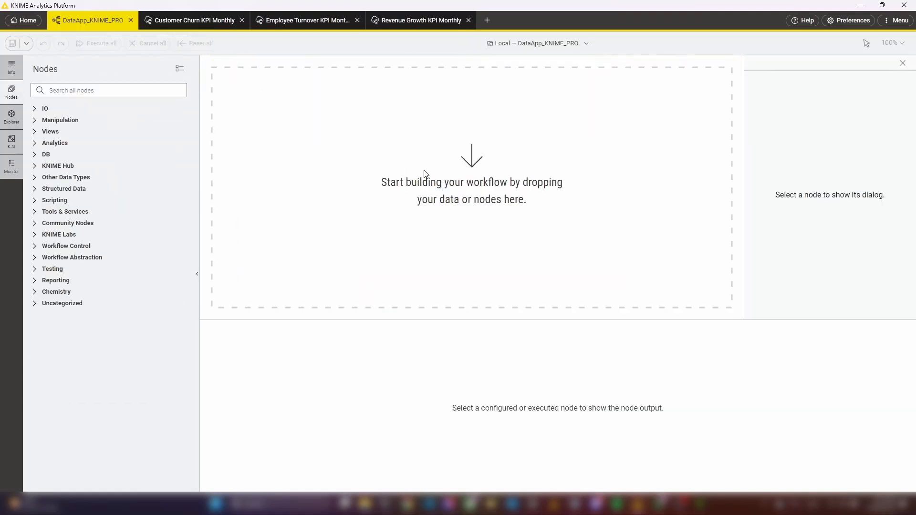
key(ctrl+v)
scroll(394, 272, down, 1)
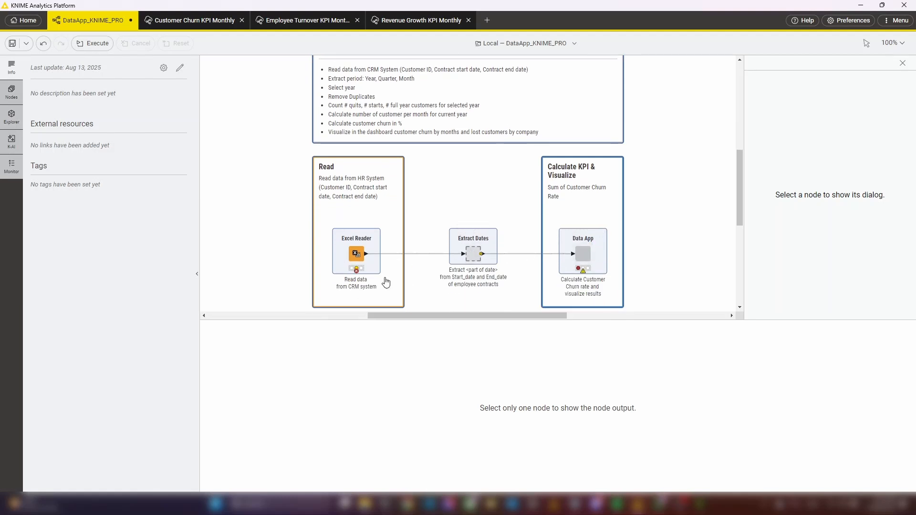
- Check the input file settings of the copied Excel Reader node in its configuration dialog
click(368, 274)
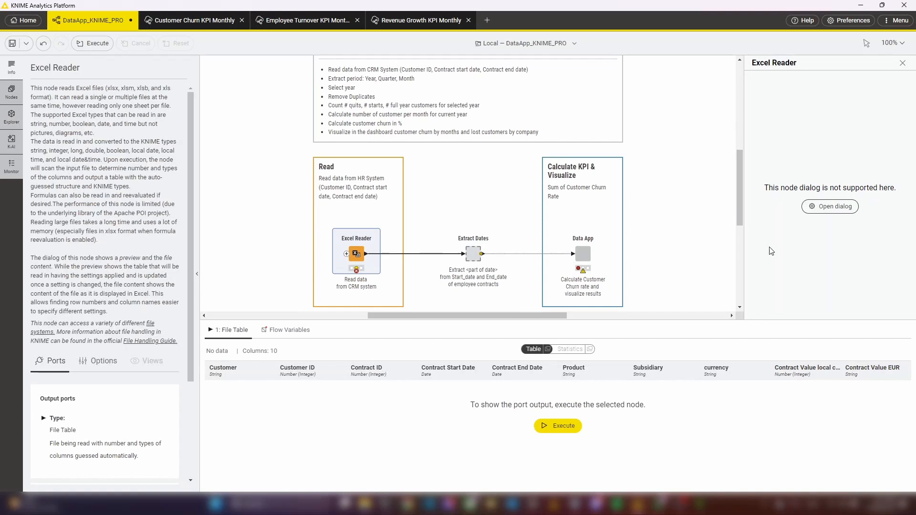
click(829, 209)
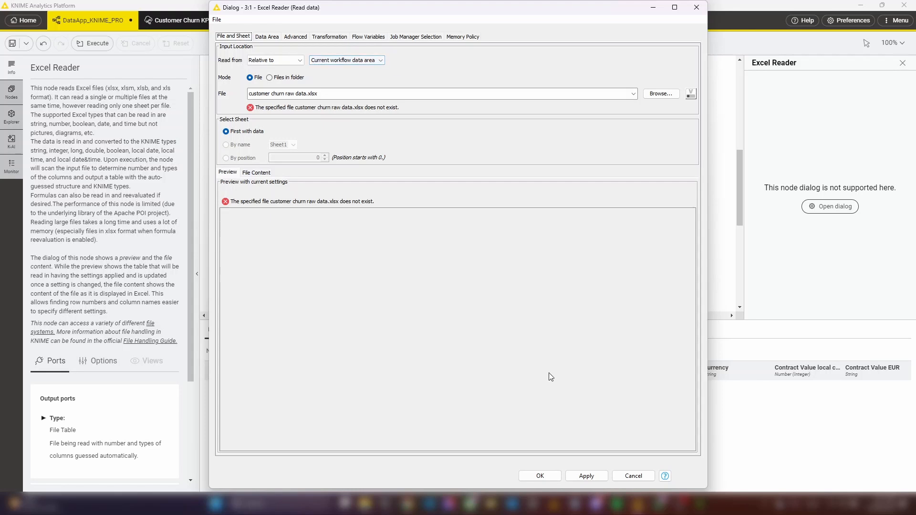
click(540, 477)
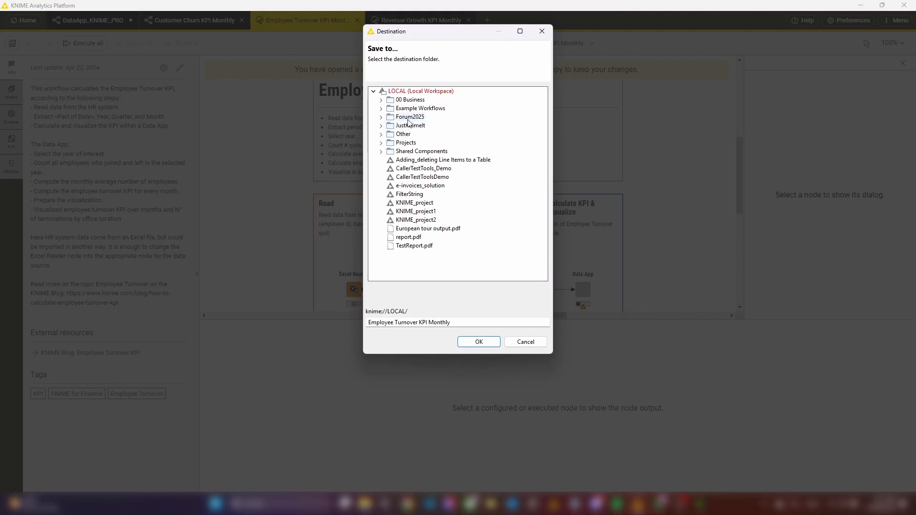
- Save the Employee Turnover KPI Monthly workflow to the Forum2025 folder of the local workspace
click(411, 117)
click(477, 344)
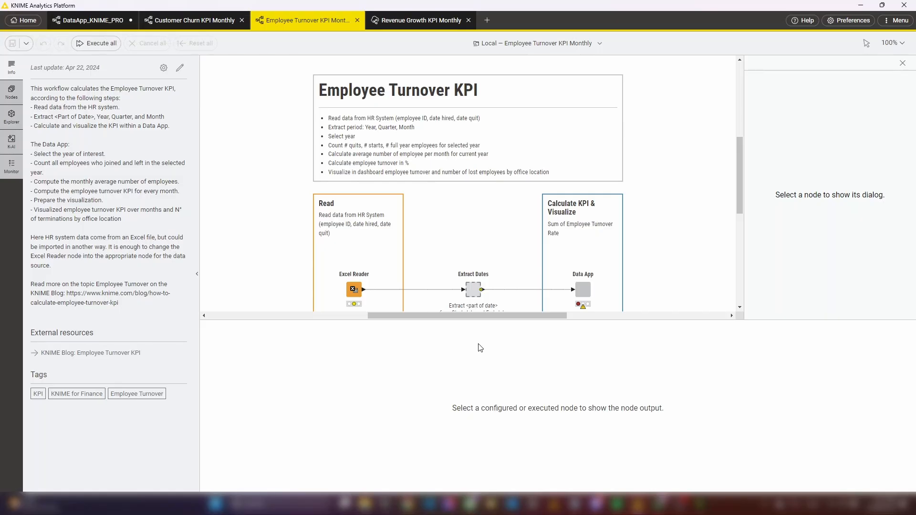
- Save the Revenue Growth KPI Monthly workflow to the Forum2025 folder of the local workspace
click(409, 19)
click(12, 43)
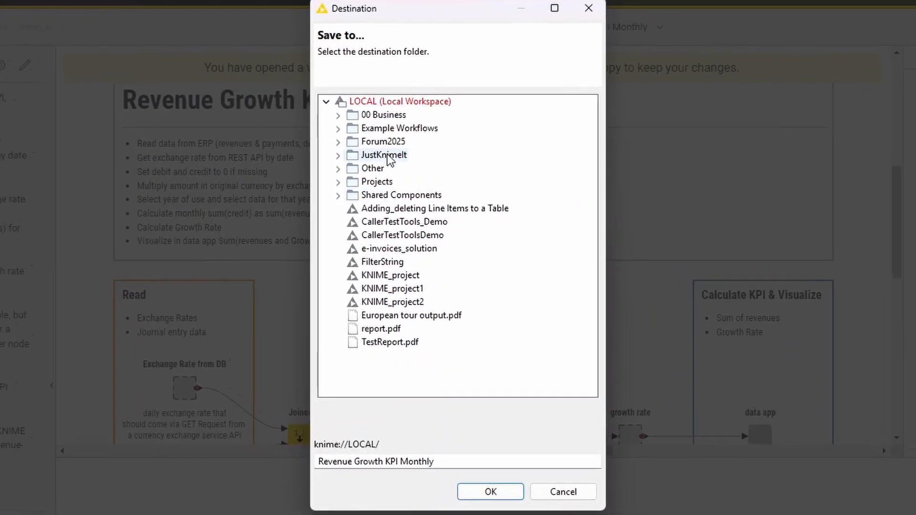
click(383, 142)
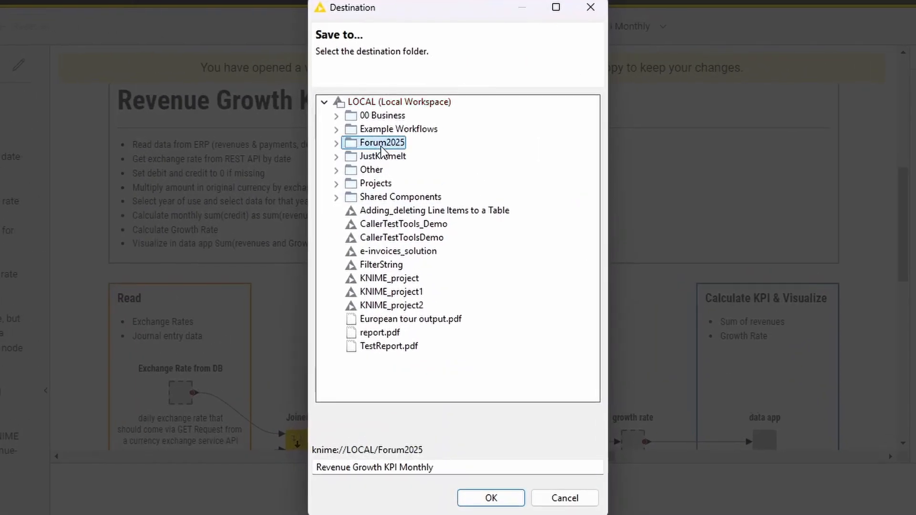
click(490, 492)
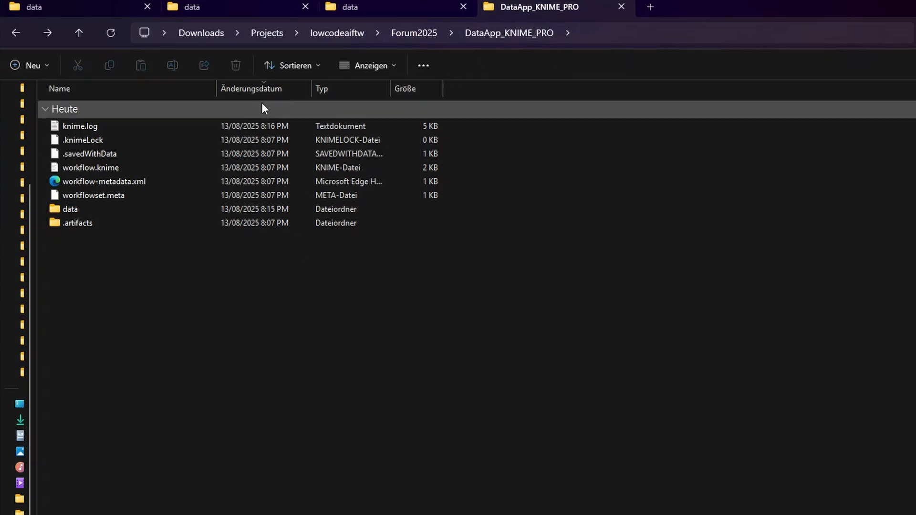
- In File Explorer, copy customer churn raw data.xlsx and the logo folder from Customer Churn KPI Monthly's data folder into DataApp_KNIME_PRO's data folder
click(70, 208)
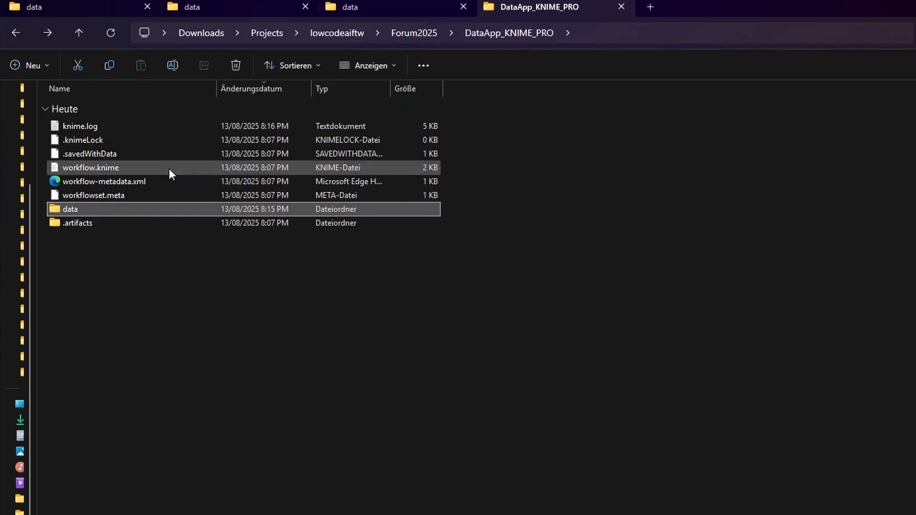
click(381, 6)
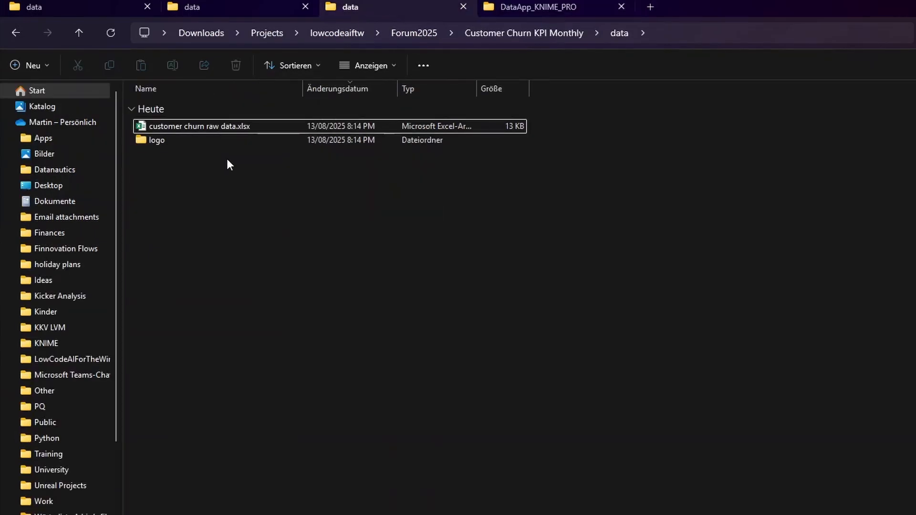
drag(194, 165, 157, 125)
key(ctrl+c)
key(ctrl+Tab)
double_click(113, 208)
right_click(254, 270)
click(268, 280)
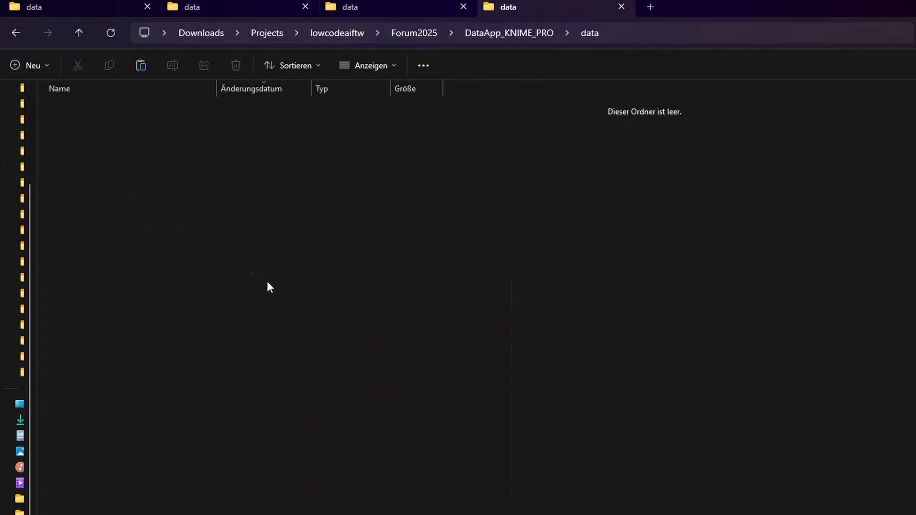
- Copy employee_extract.xlsx and knime logo.png from the Employee Turnover workflow's data folder into the DataApp_KNIME_PRO data folder
click(256, 8)
drag(231, 174, 168, 124)
click(523, 9)
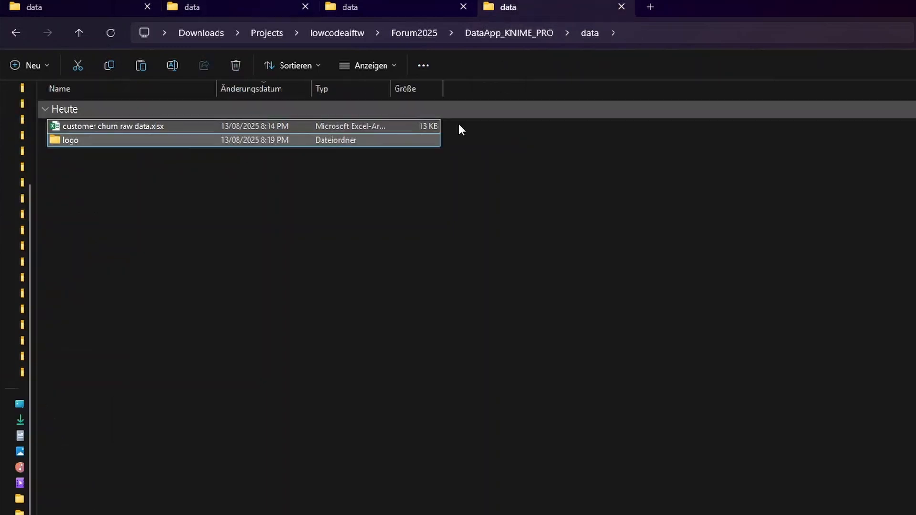
click(223, 215)
right_click(223, 215)
click(240, 231)
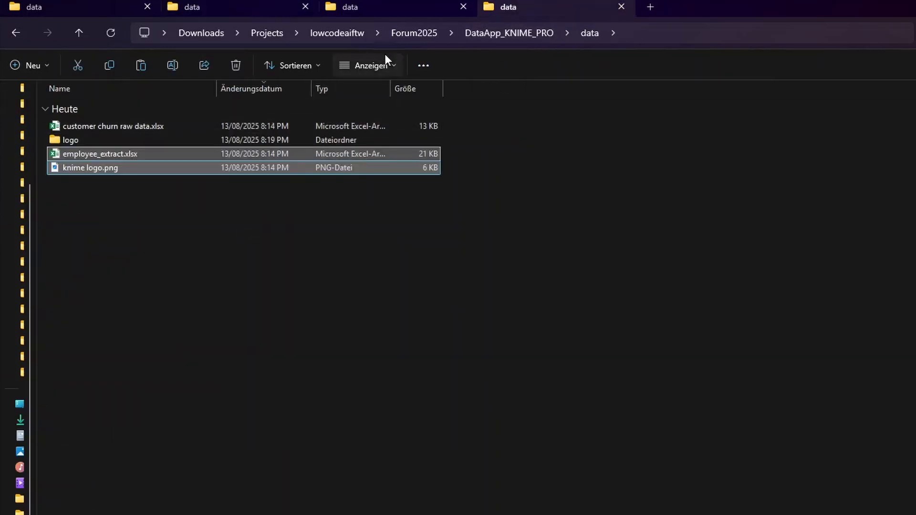
- Copy all three files from the Revenue Growth KPI Monthly data folder into the DataApp_KNIME_PRO data folder, replacing the existing knime logo.png
click(102, 13)
drag(193, 205, 153, 124)
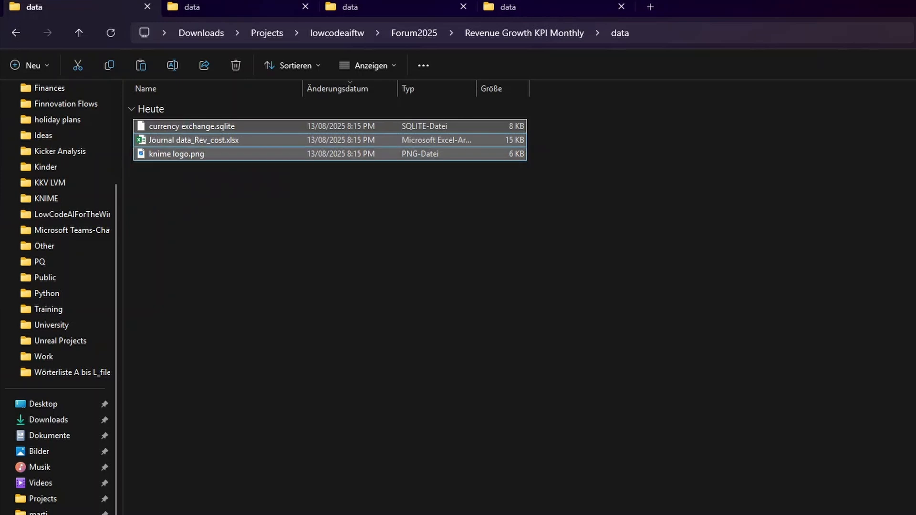
click(585, 12)
right_click(330, 276)
click(337, 286)
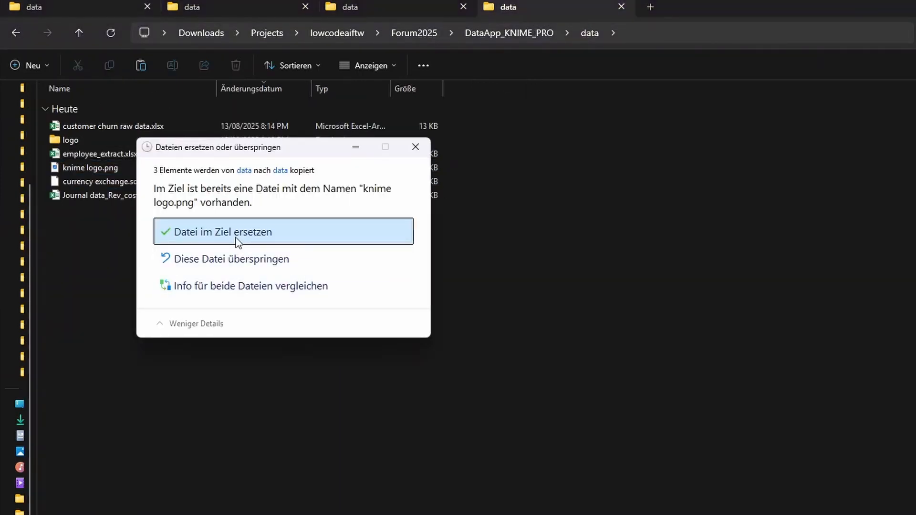
click(236, 238)
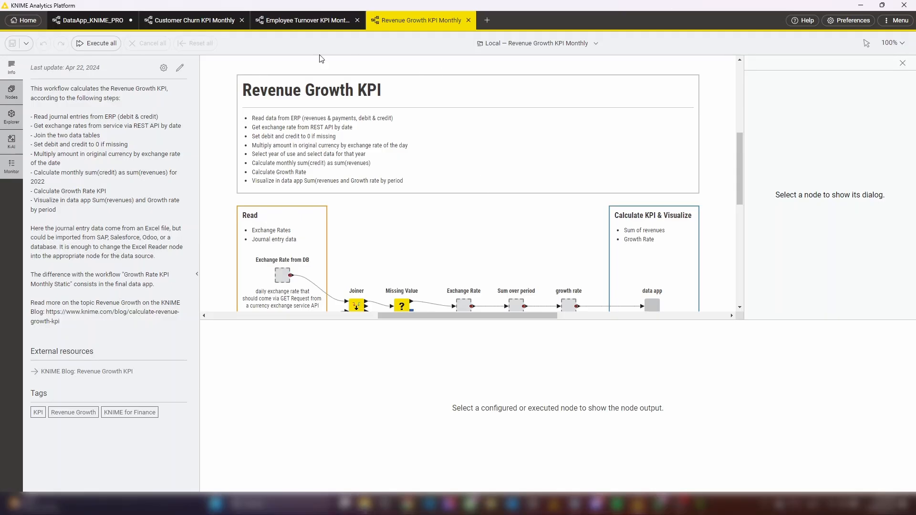
- In the DataApp_KNIME_PRO workflow in KNIME, execute the Customer Churn Data App component, view its dashboard and close it
click(102, 21)
click(344, 229)
click(586, 246)
key(F7)
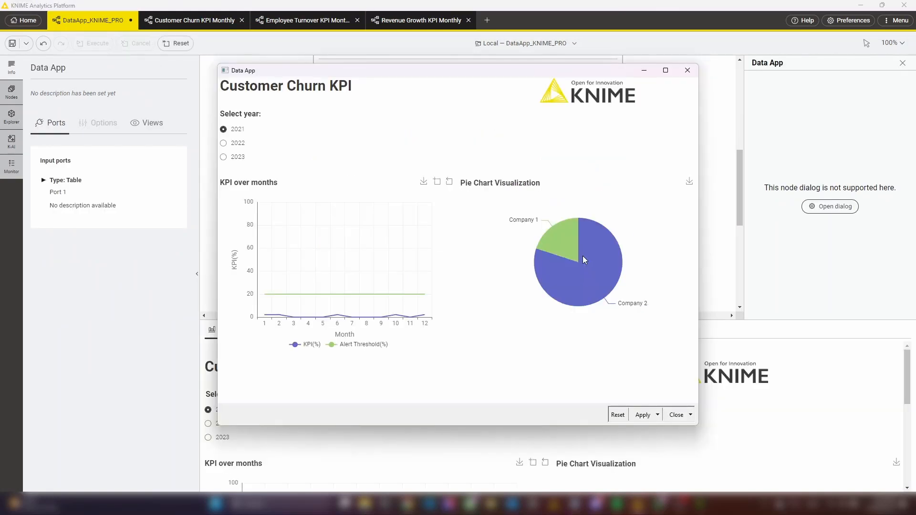
click(687, 70)
- Copy the Employee Turnover nodes from Excel Reader to Data App into DataApp_KNIME_PRO and place them below the customer churn branch
click(300, 20)
shift+click(352, 191)
key(ctrl+c)
click(93, 20)
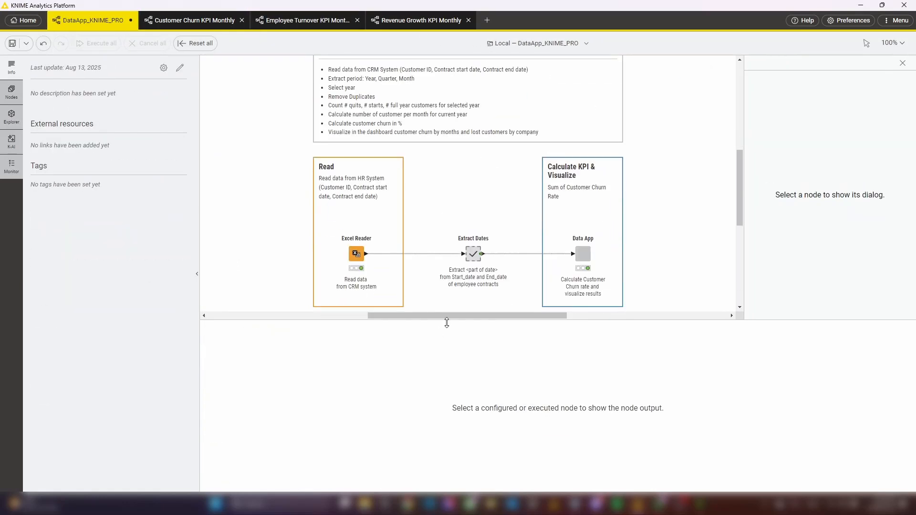
scroll(444, 239, down, 3)
key(ctrl+v)
drag(500, 84, 471, 200)
- Copy the Revenue Growth nodes with their Read and Calculate KPI & Visualize annotations into DataApp_KNIME_PRO, below the employee turnover branch
click(410, 21)
drag(220, 61, 710, 260)
key(ctrl+c)
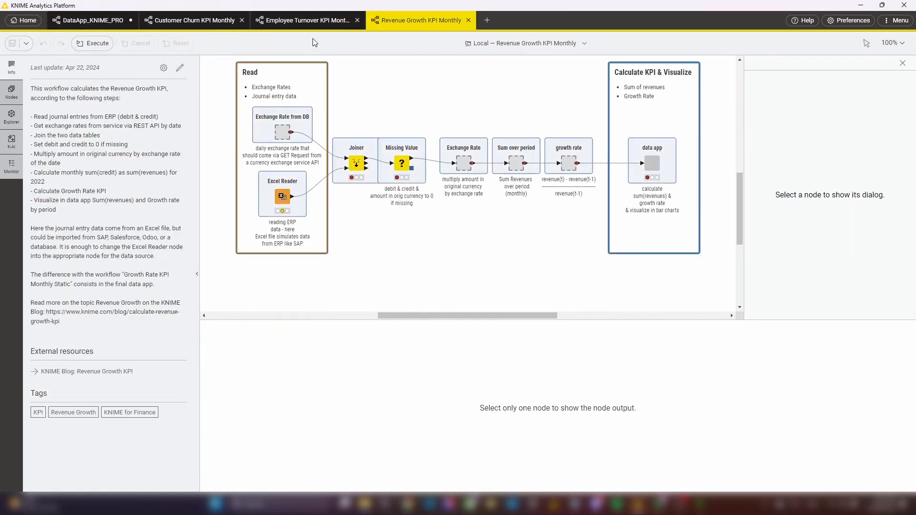
click(93, 20)
scroll(359, 246, down, 2)
key(ctrl+v)
drag(639, 160, 568, 262)
click(567, 262)
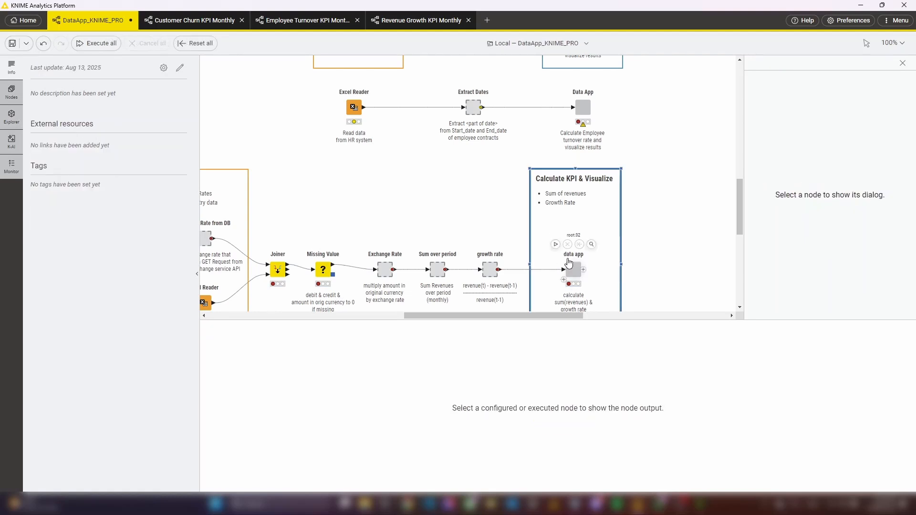
- Execute the revenue growth data app and the employee turnover Data App components with their upstream nodes
click(555, 244)
click(582, 106)
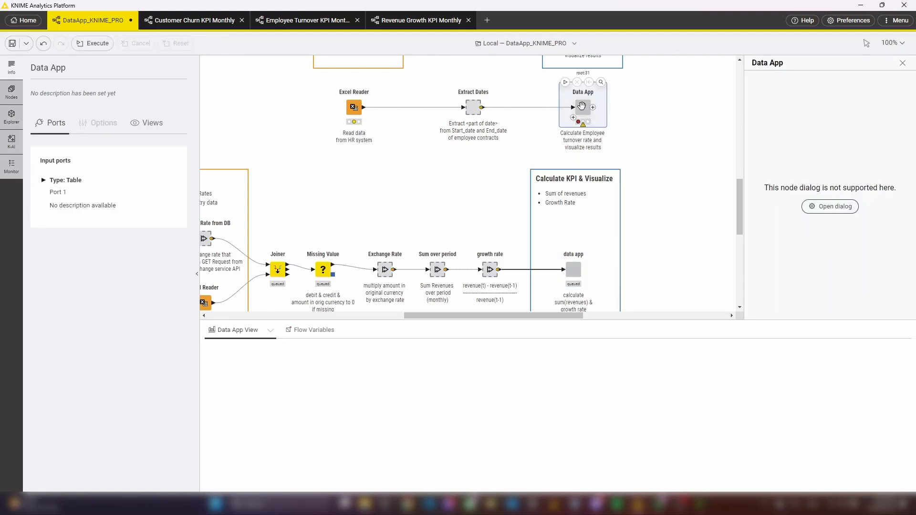
click(566, 82)
scroll(660, 197, up, 2)
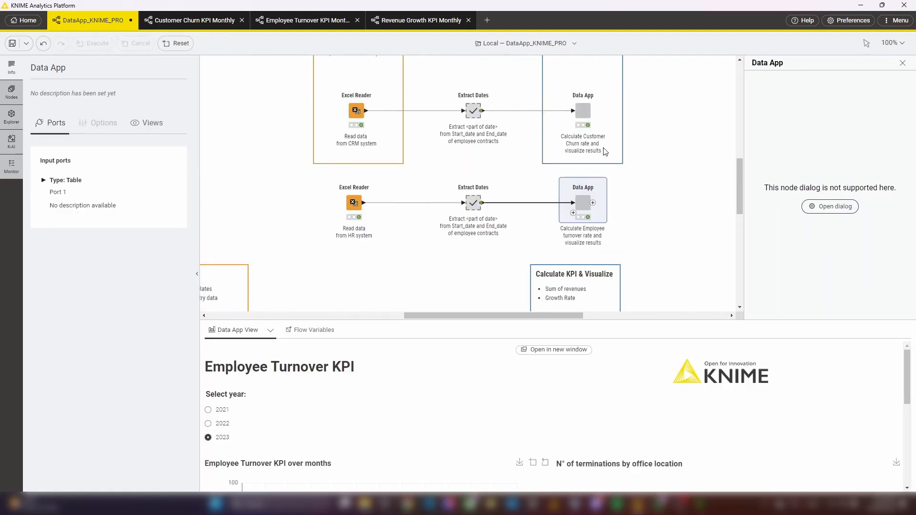
- Chain the three data app components with flow variable connections, from Customer Churn to Employee Turnover to Revenue Growth
click(583, 111)
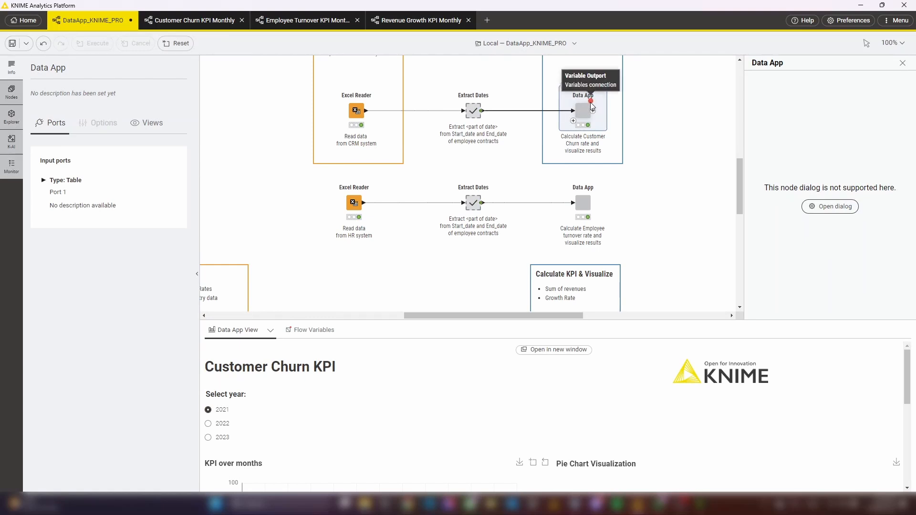
scroll(592, 119, up, 2)
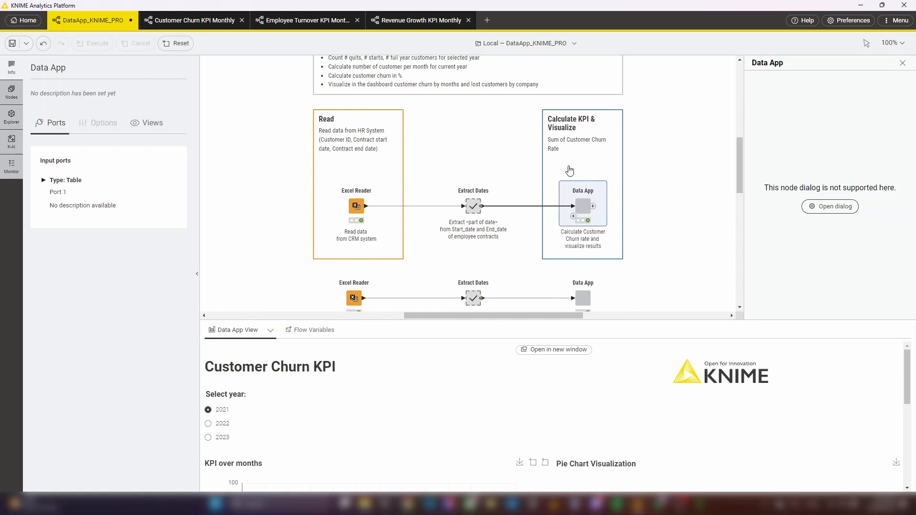
scroll(671, 247, down, 3)
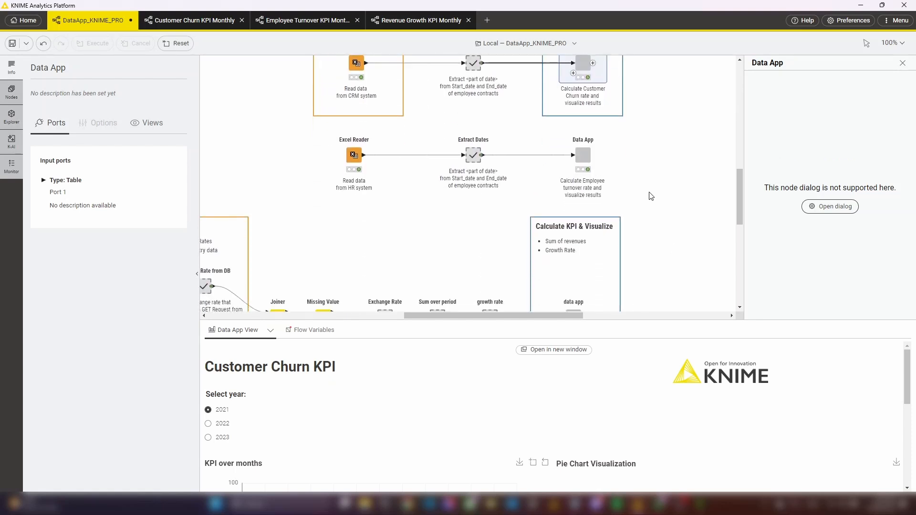
scroll(667, 205, down, 1)
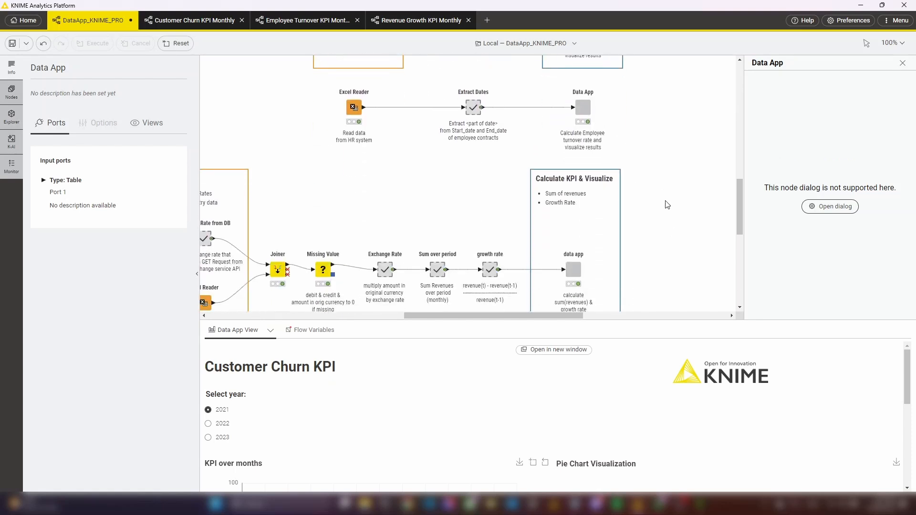
scroll(667, 205, up, 3)
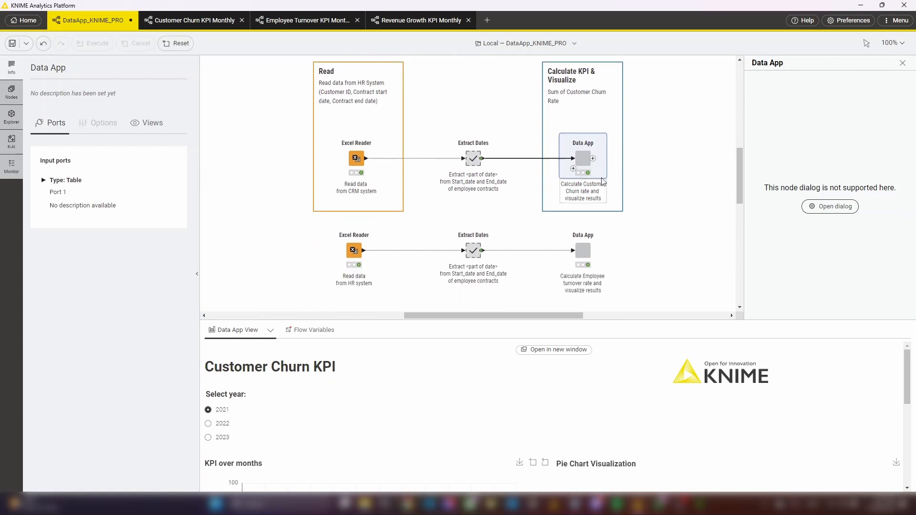
drag(590, 149, 586, 250)
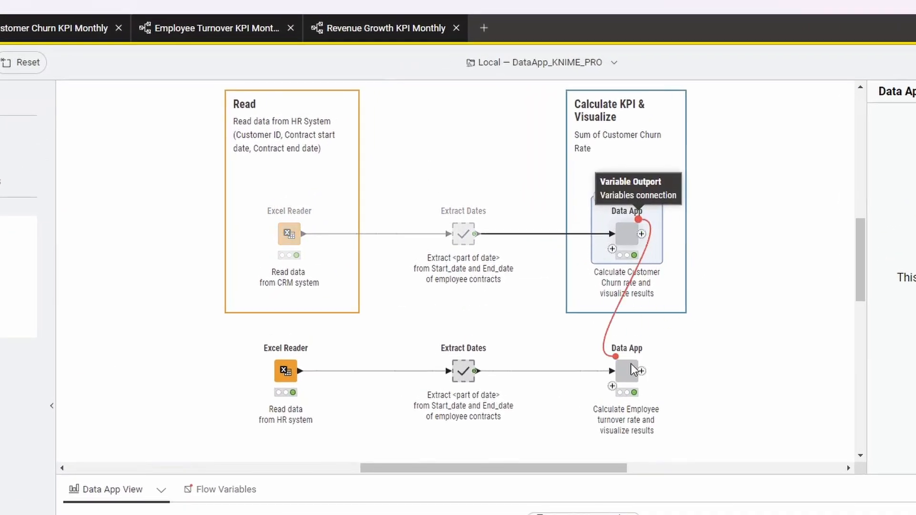
scroll(701, 378, down, 4)
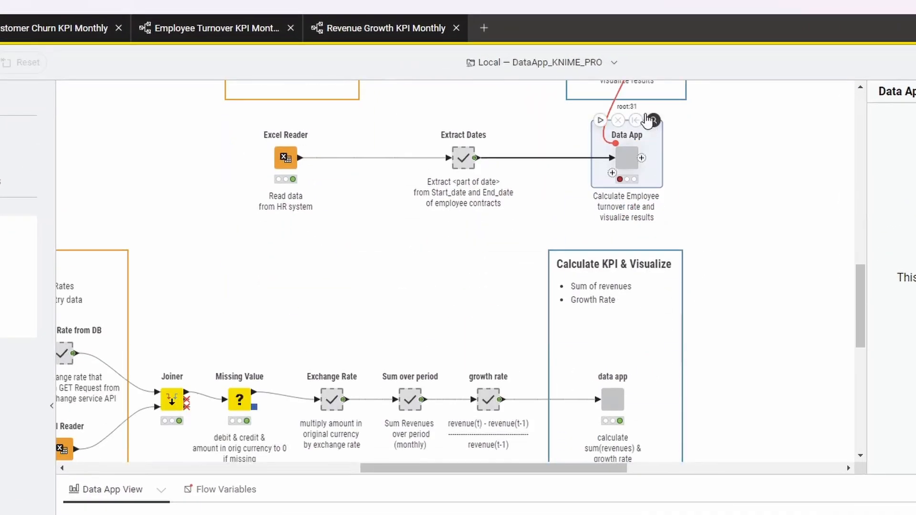
drag(638, 143, 602, 385)
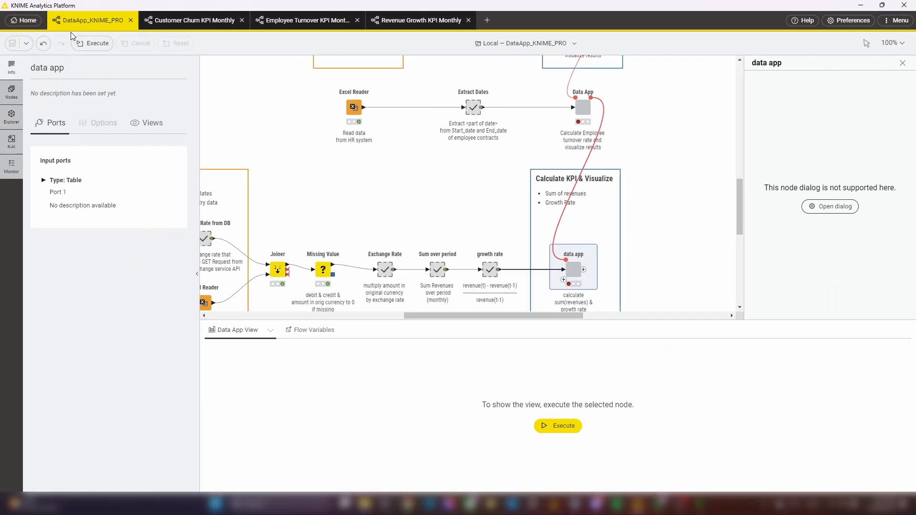
- Upload the DataApp_KNIME_PRO workflow to the PRO team's Agentic AI space on KNIME Community Hub, with the workflow reset before upload
right_click(88, 30)
click(110, 34)
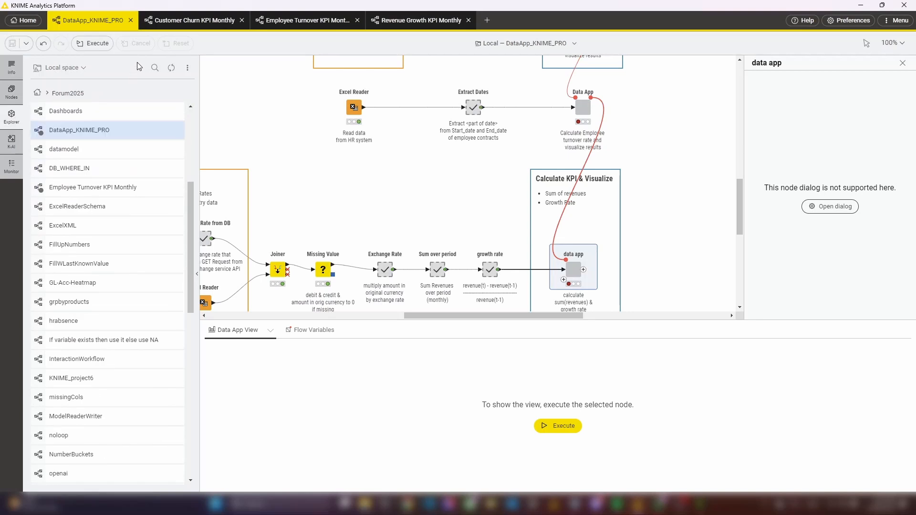
right_click(97, 136)
click(133, 223)
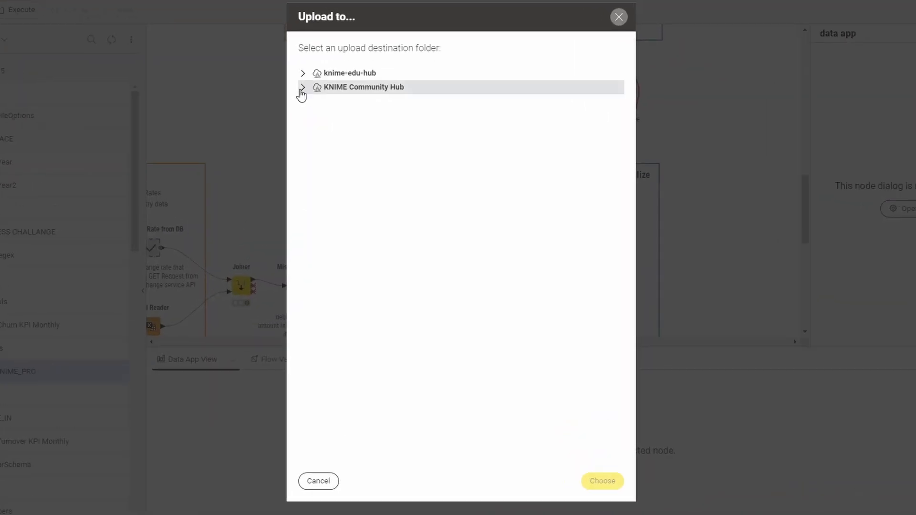
click(302, 90)
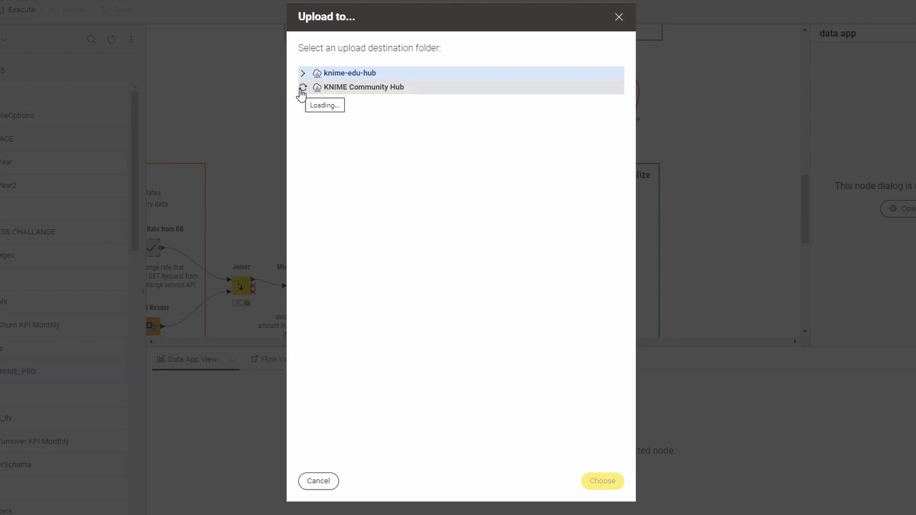
click(317, 116)
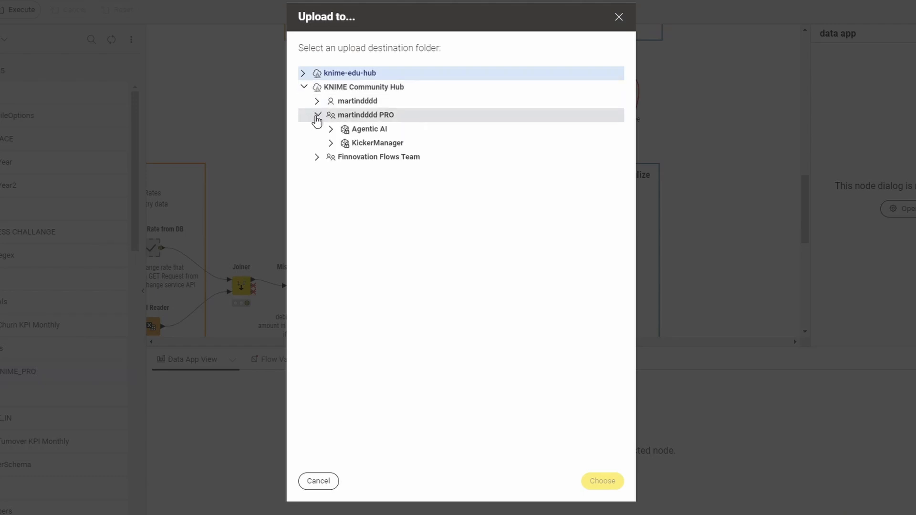
click(366, 115)
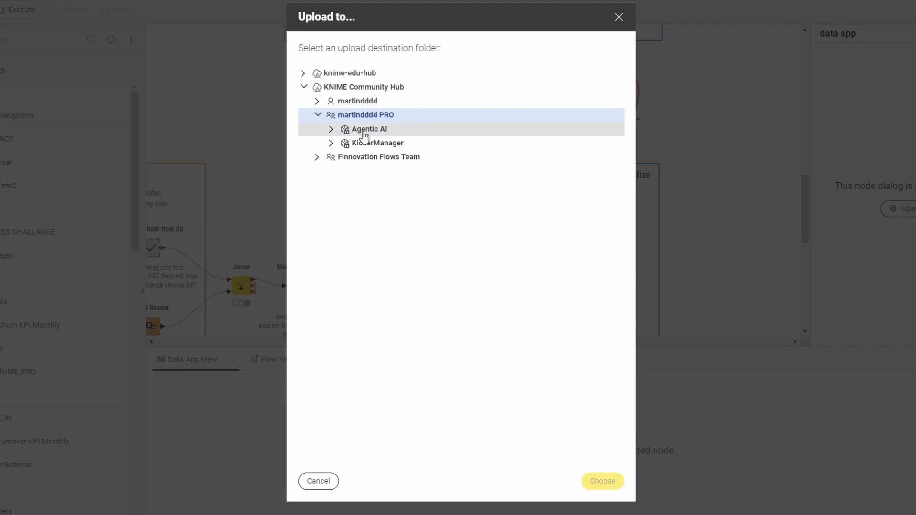
click(366, 135)
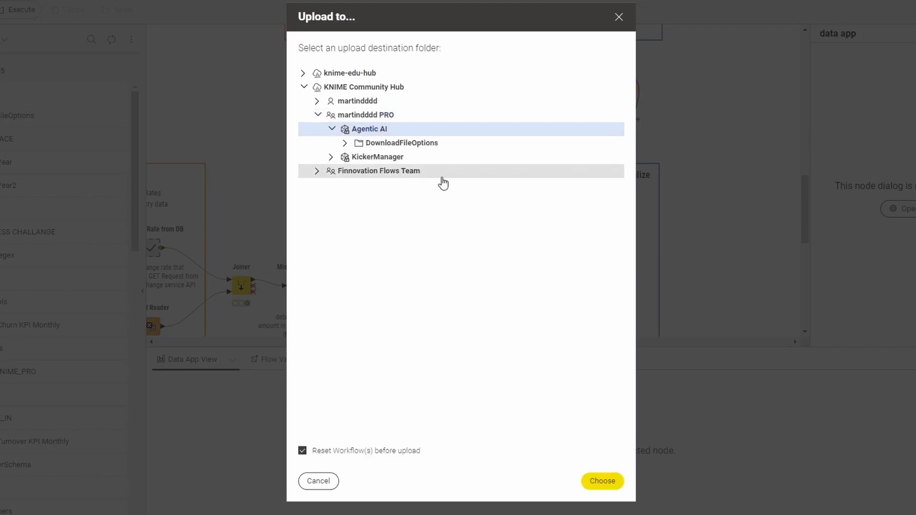
click(605, 483)
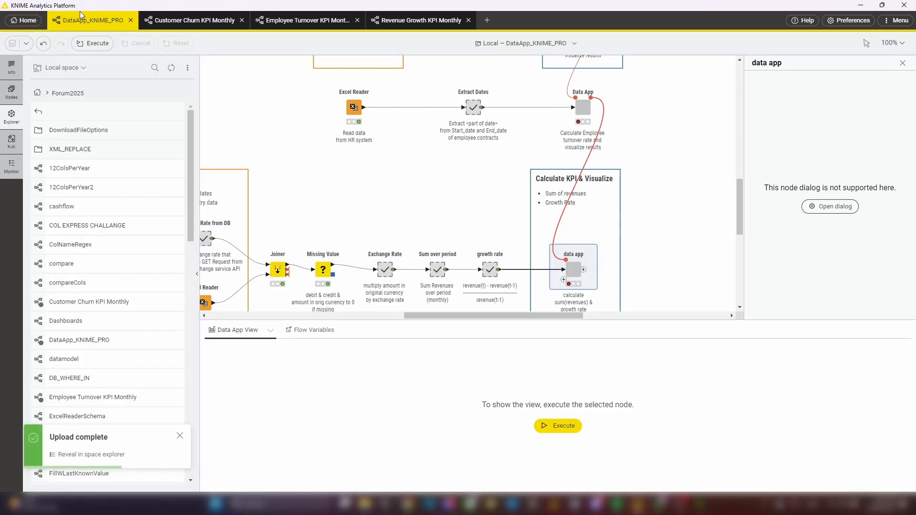
- Locate the uploaded DataApp_KNIME_PRO workflow in the PRO team's Agentic AI space and open its Hub page in the browser
click(25, 20)
click(60, 145)
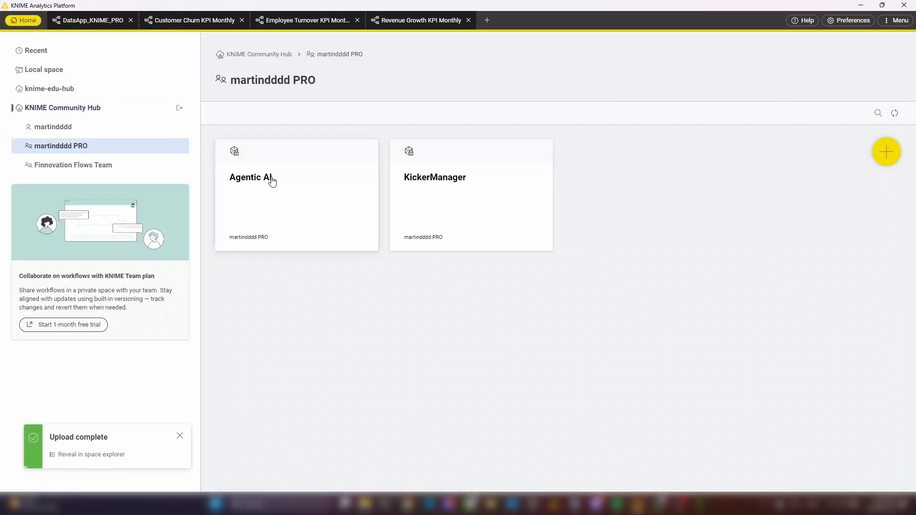
click(272, 179)
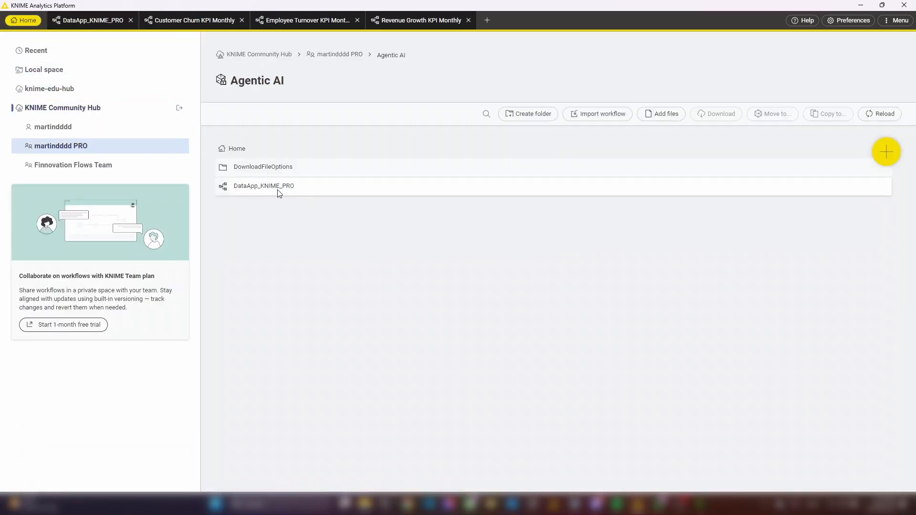
right_click(287, 192)
click(320, 283)
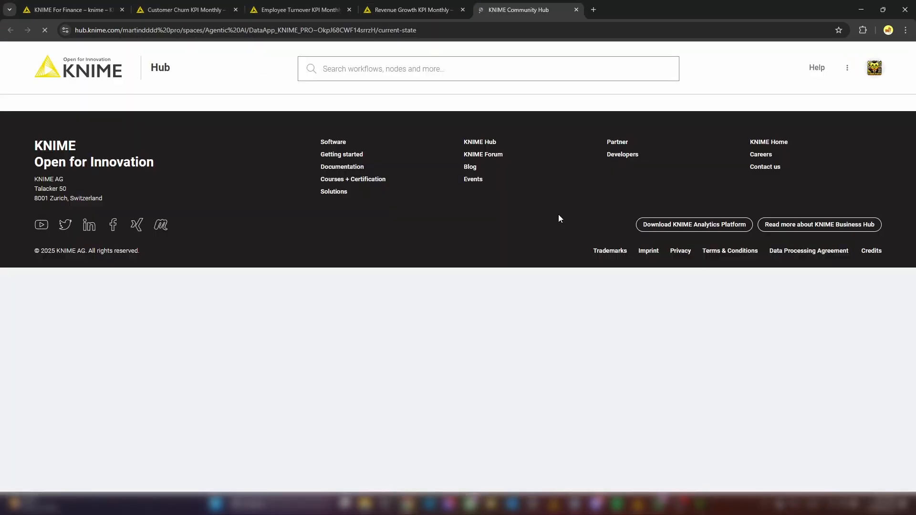
- Create a version named v1 of the DataApp_KNIME_PRO workflow on its Hub page
click(307, 189)
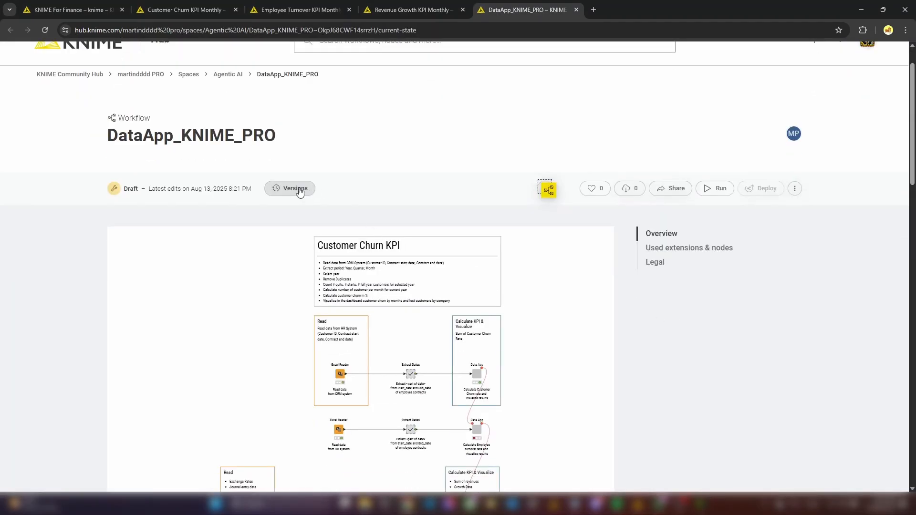
click(853, 97)
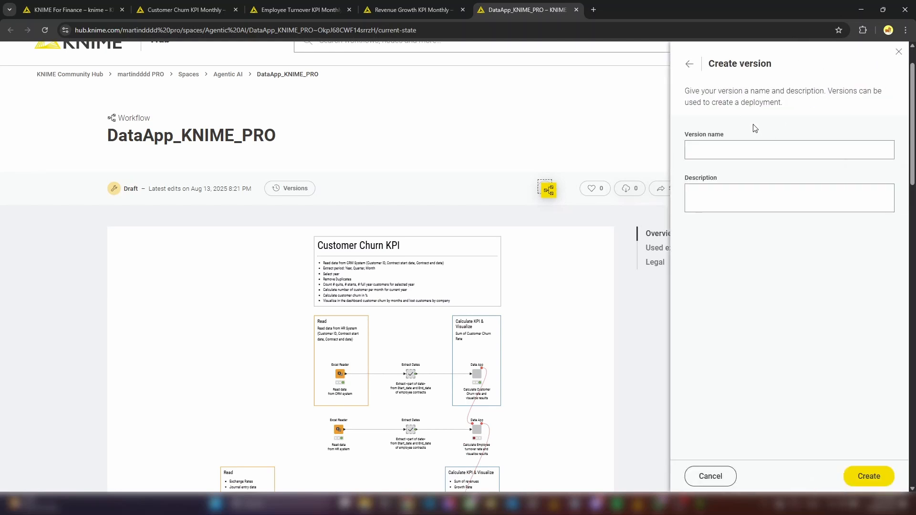
click(709, 152)
click(868, 477)
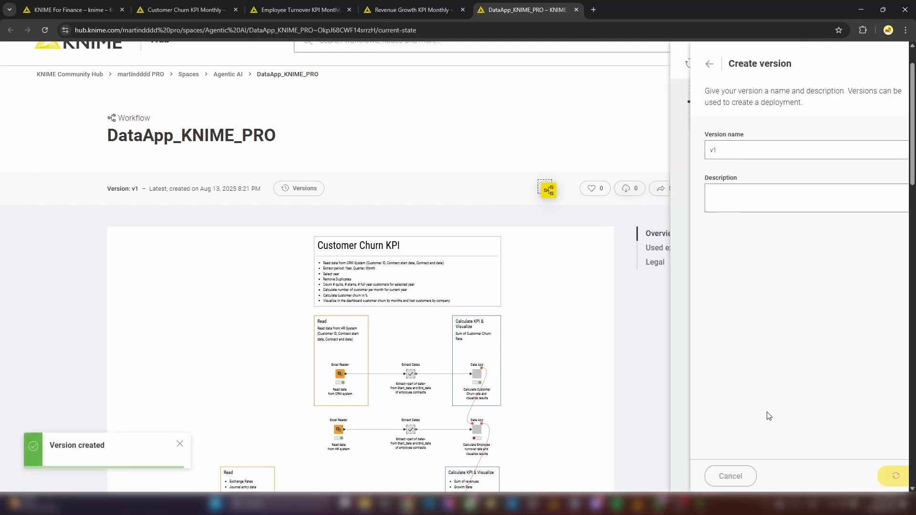
click(898, 51)
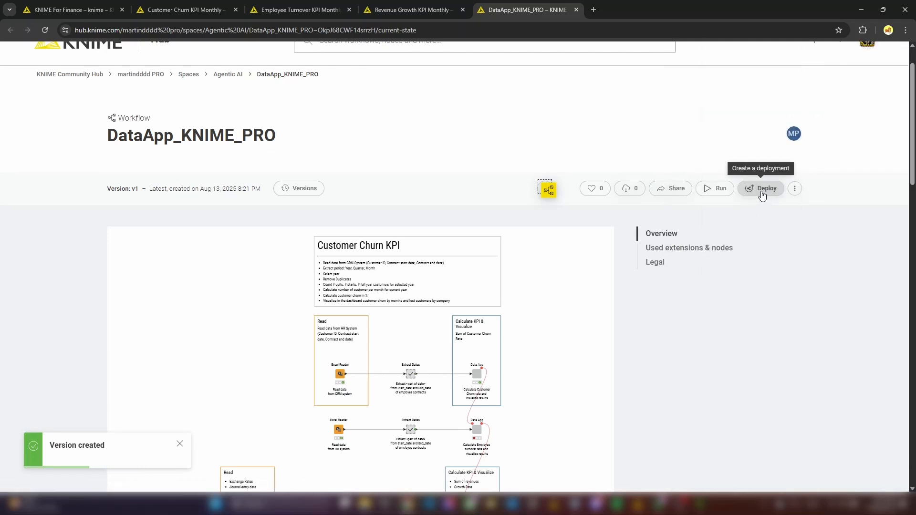
- Deploy version v1 as a data app named DataApp_KNIME_PRO, using the Extra Small execution context and failure email notifications
click(758, 189)
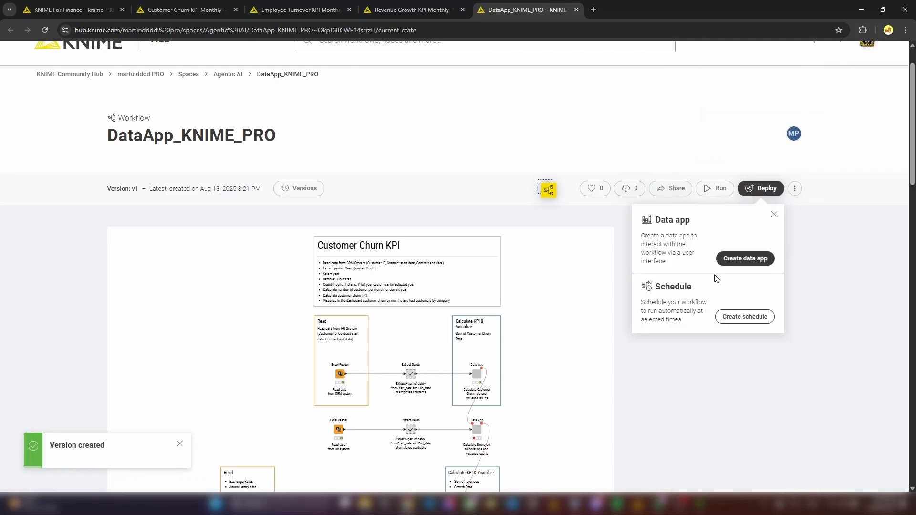
click(744, 262)
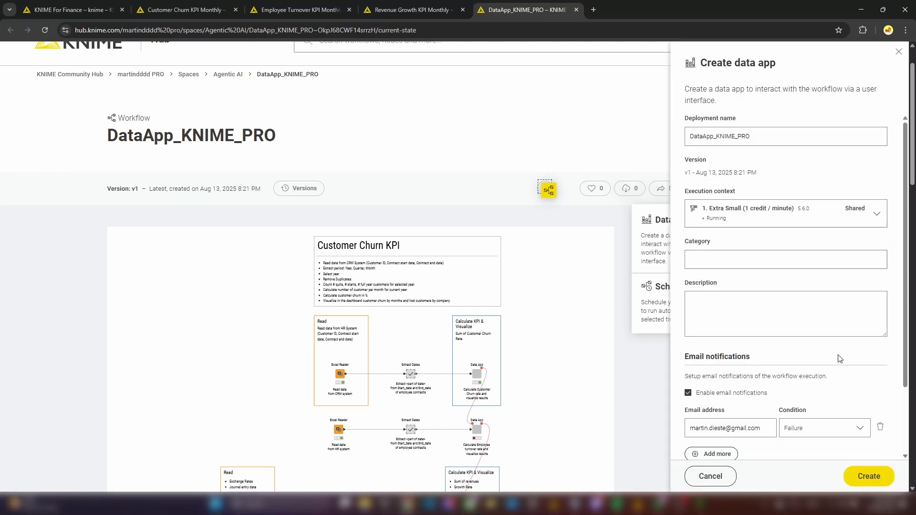
click(869, 476)
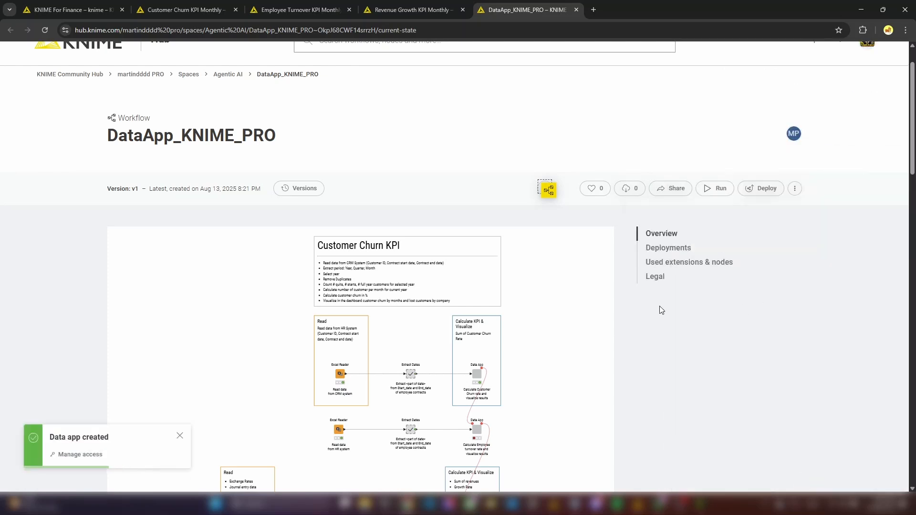
- Open the Data Apps Portal from the Hub profile page and start the DataApp_KNIME_PRO data app
scroll(807, 265, up, 1)
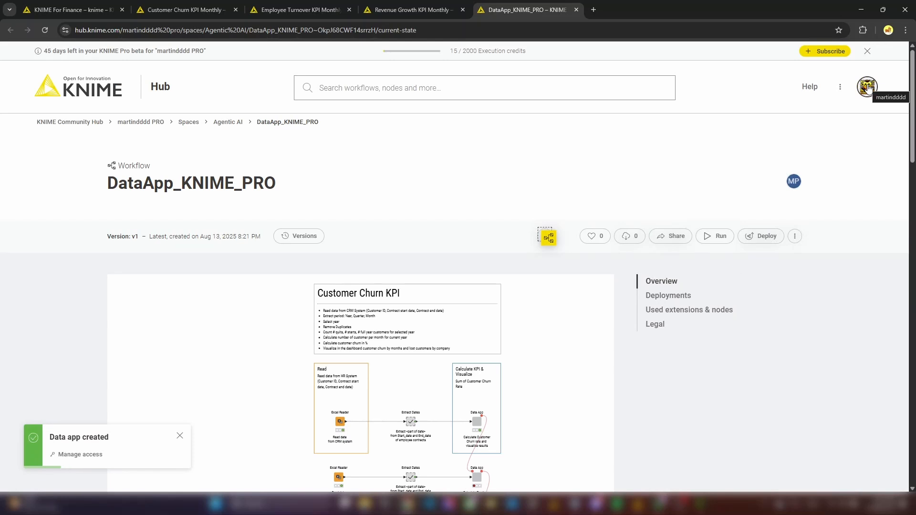
click(867, 87)
click(828, 105)
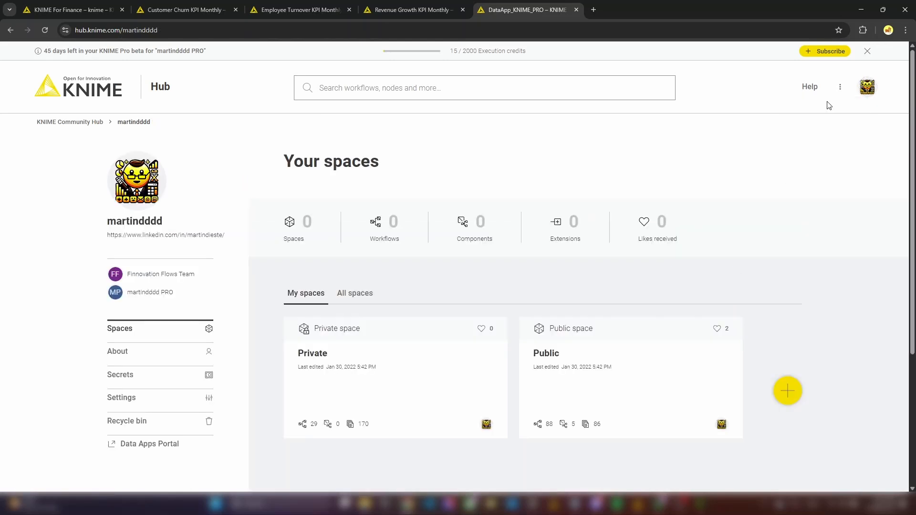
scroll(430, 239, down, 1)
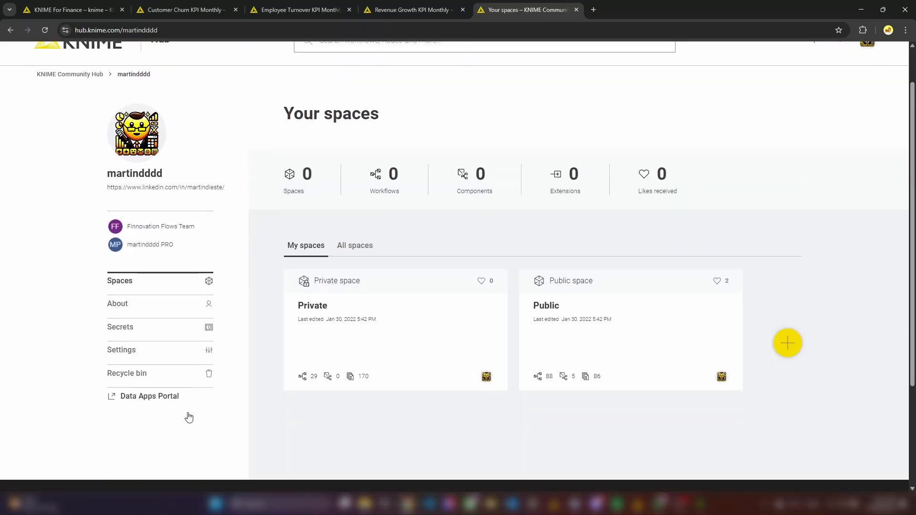
click(144, 401)
scroll(474, 350, down, 1)
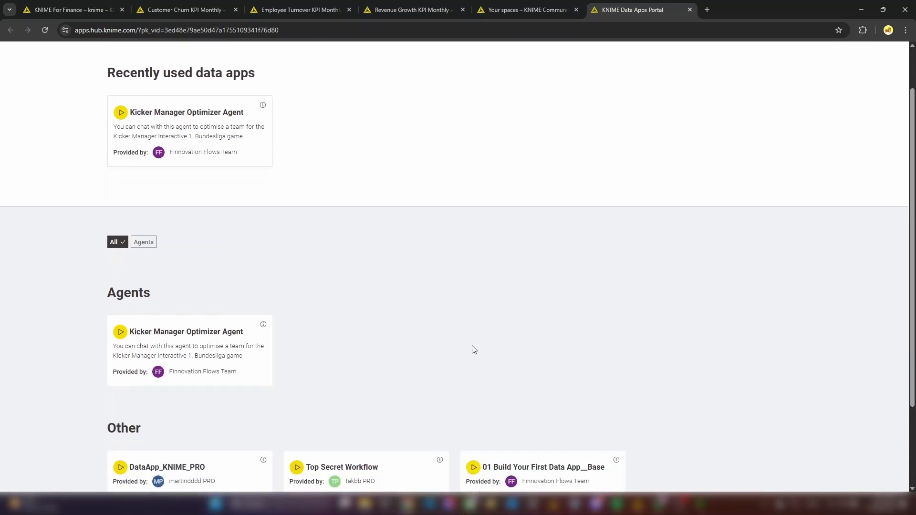
scroll(474, 350, down, 3)
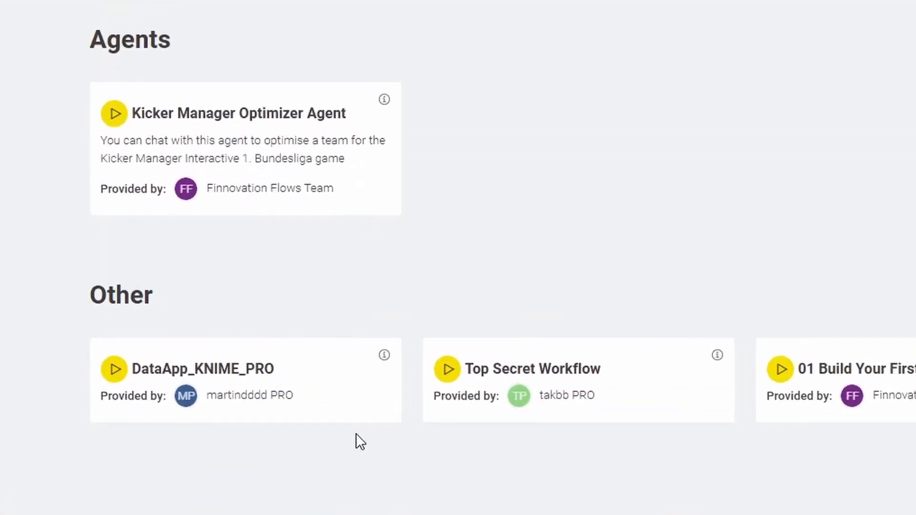
click(281, 381)
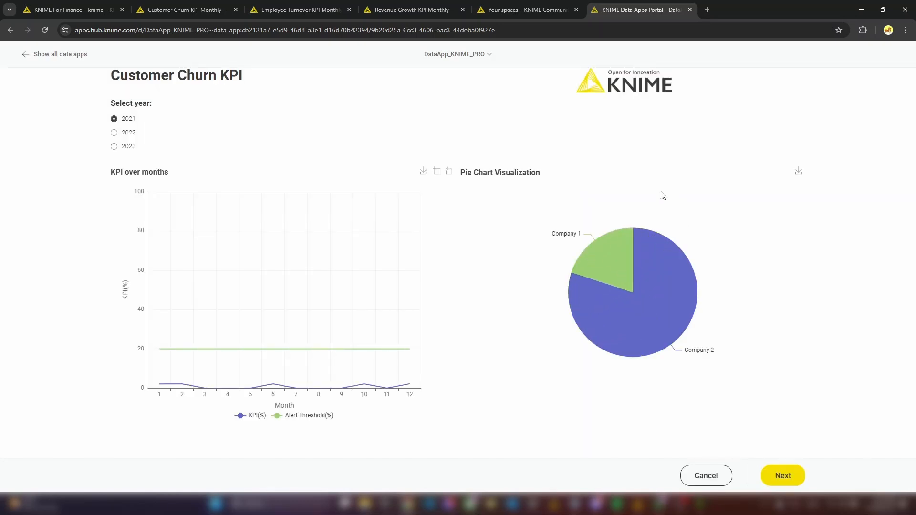
- View the Customer Churn KPI for 2023 and the Employee Turnover KPI for 2022 in the data app
click(115, 147)
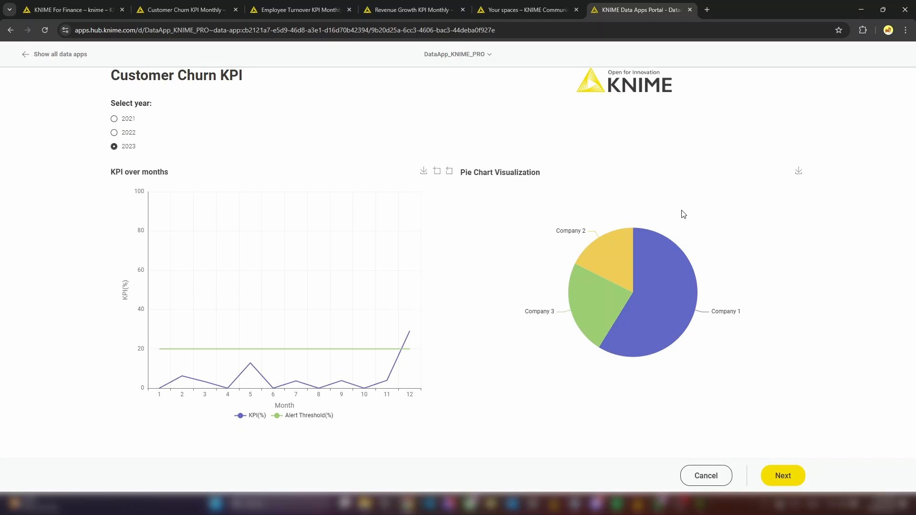
click(783, 476)
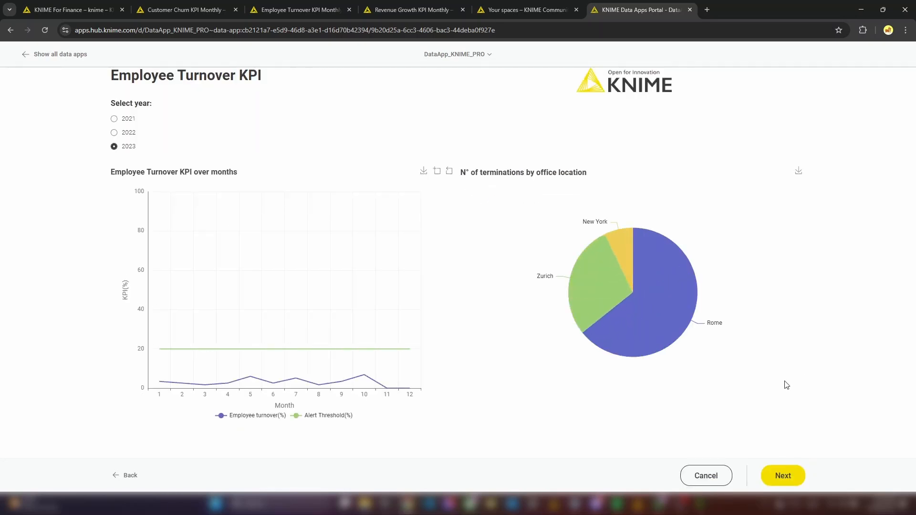
click(128, 134)
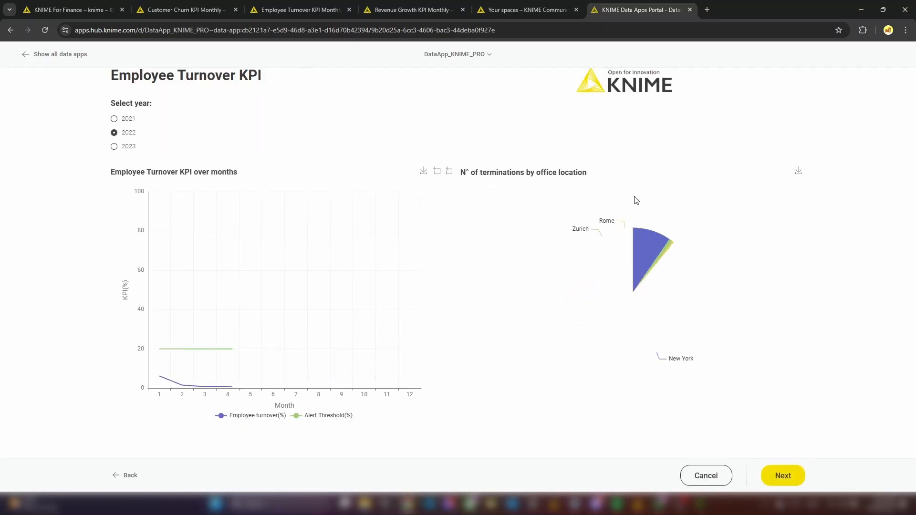
- View the data app's Growth Rate KPI page for 2021 and 2023, and return to the list of all data apps
click(782, 476)
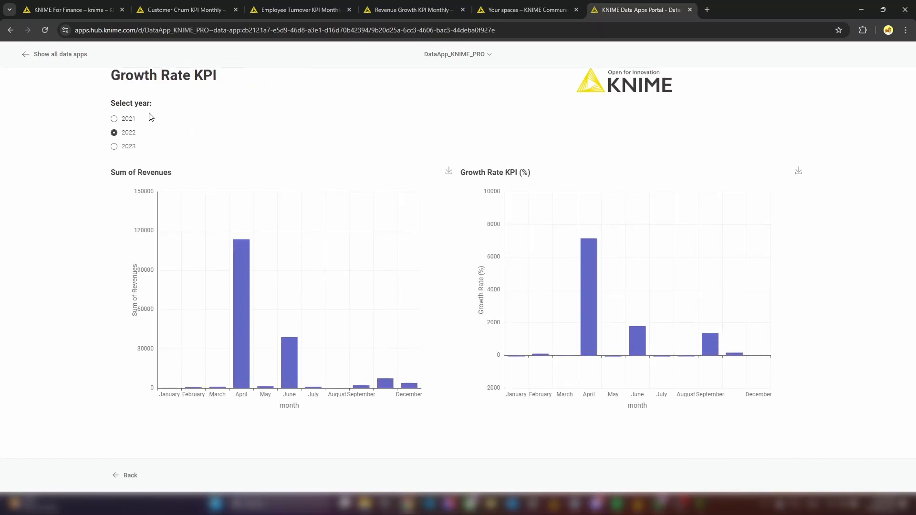
click(127, 119)
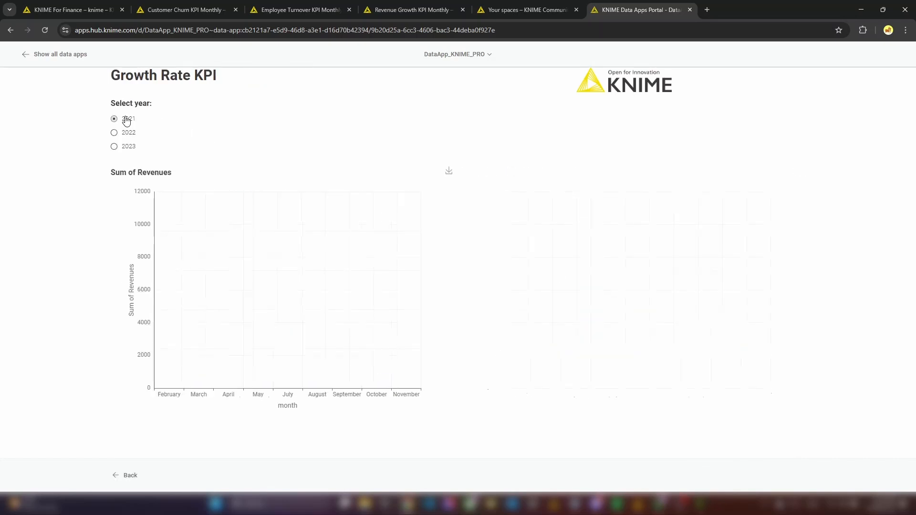
click(128, 148)
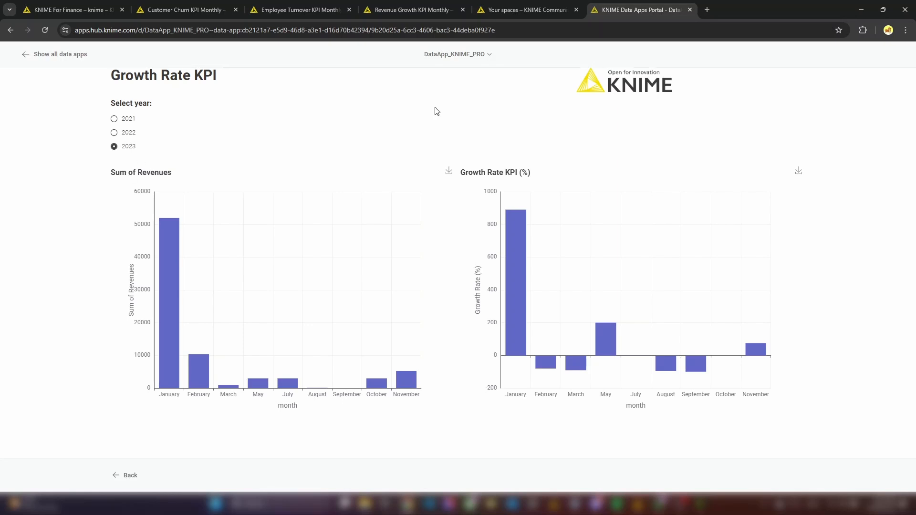
click(44, 60)
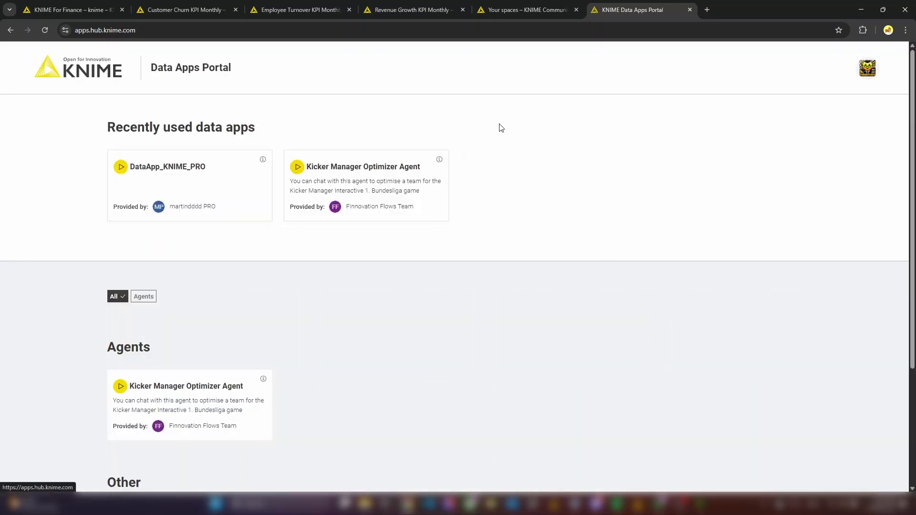
- Go back to the Hub and open the DataApp_KNIME_PRO workflow in the PRO team's Agentic AI space
click(539, 10)
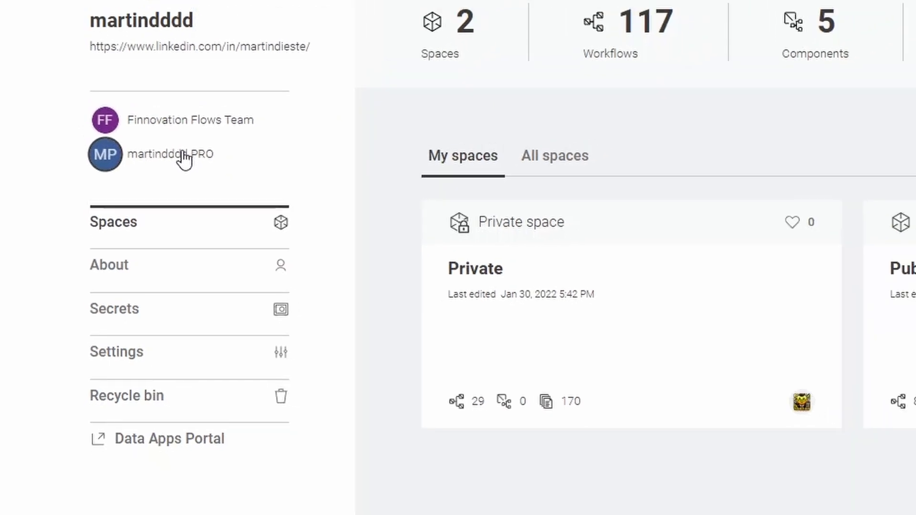
click(183, 159)
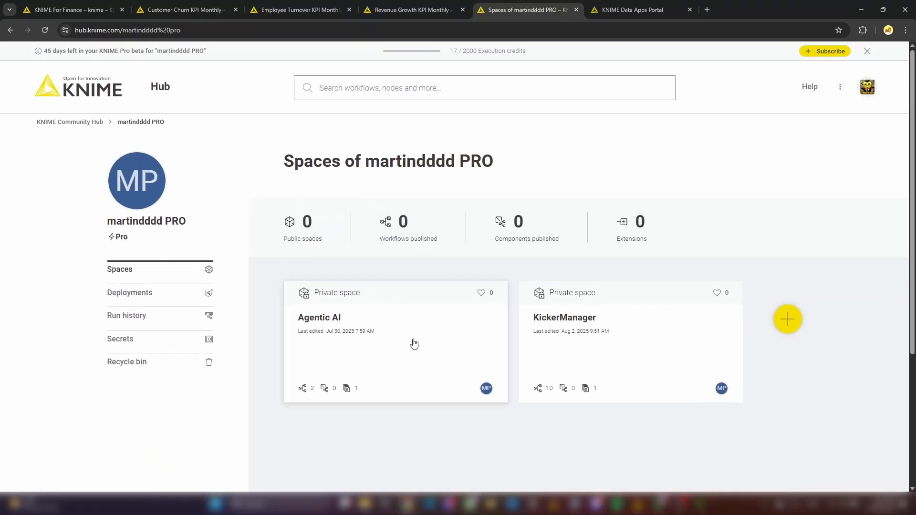
click(419, 347)
scroll(429, 319, down, 1)
click(229, 285)
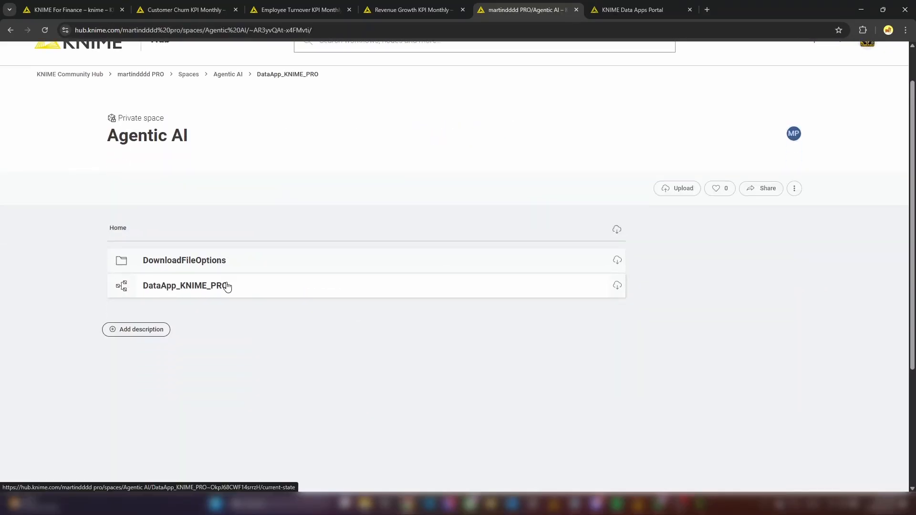
- Expand the data app's entry under Deployments and inspect its most recent job's workflow, then close the inspection
scroll(728, 315, down, 5)
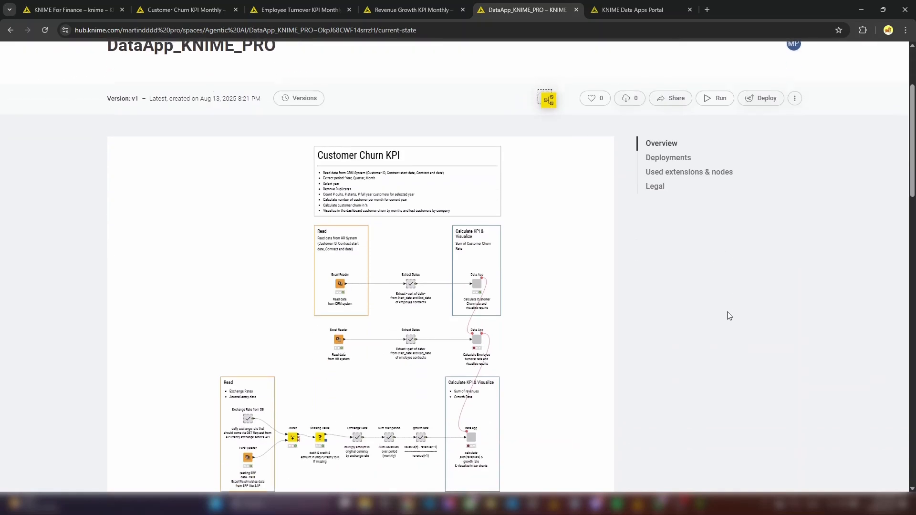
scroll(729, 315, down, 5)
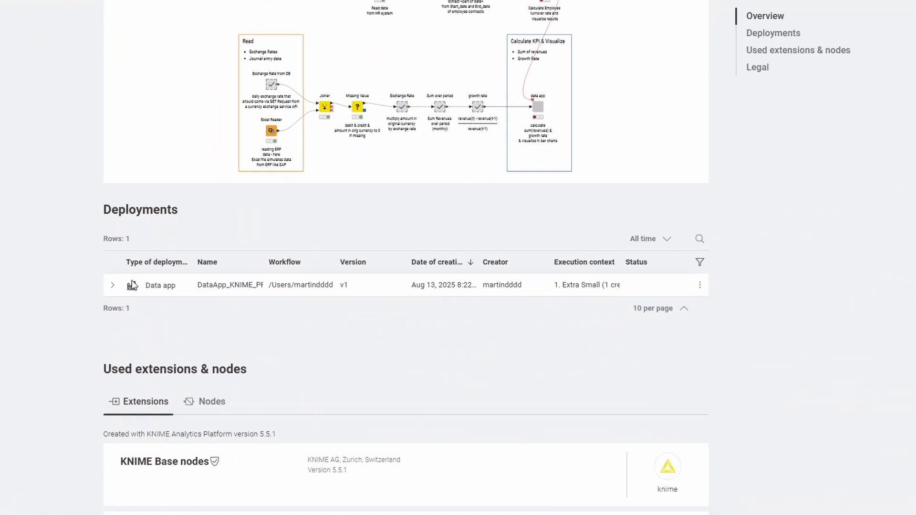
click(108, 268)
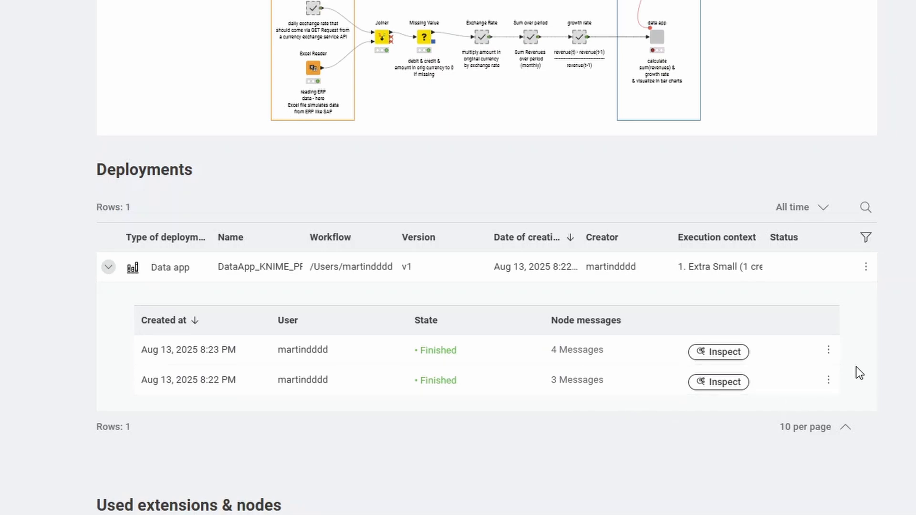
click(744, 357)
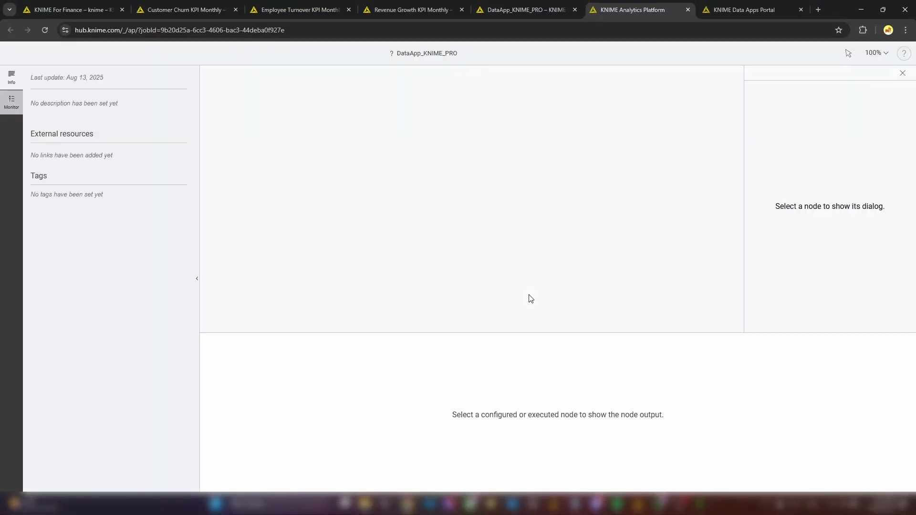
scroll(582, 285, down, 2)
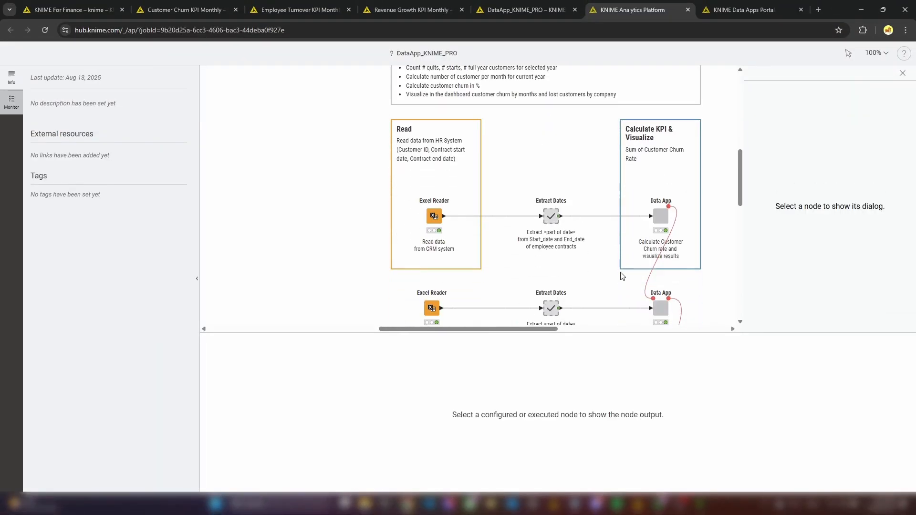
click(688, 10)
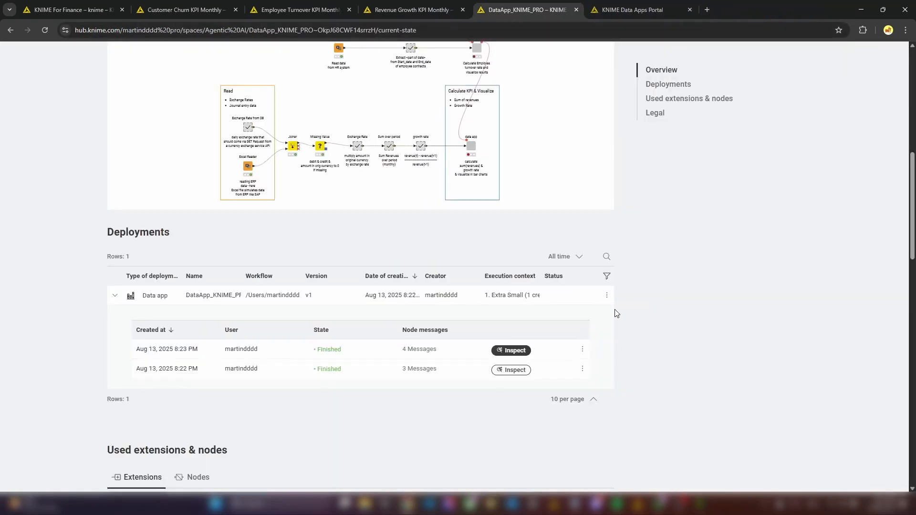
- Share the DataApp_KNIME_PRO deployment with another Hub user, granting Run only access, and apply the access change
click(608, 295)
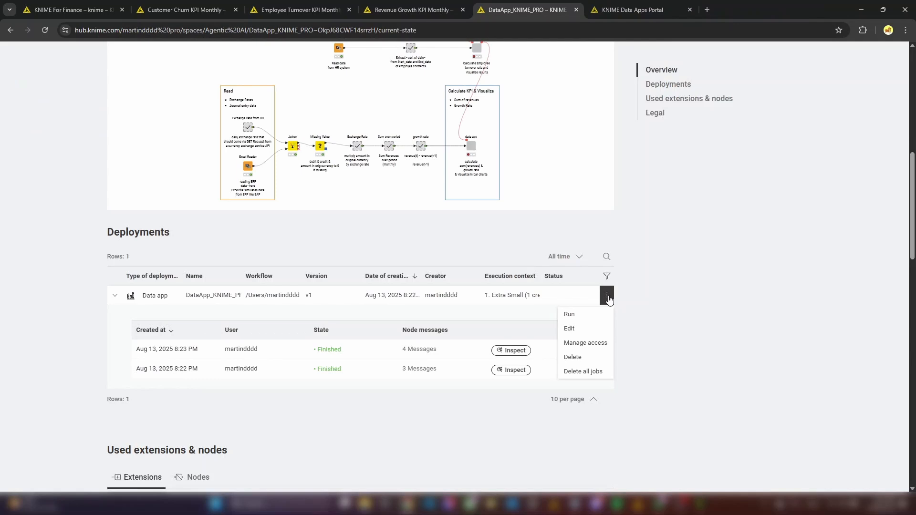
click(585, 343)
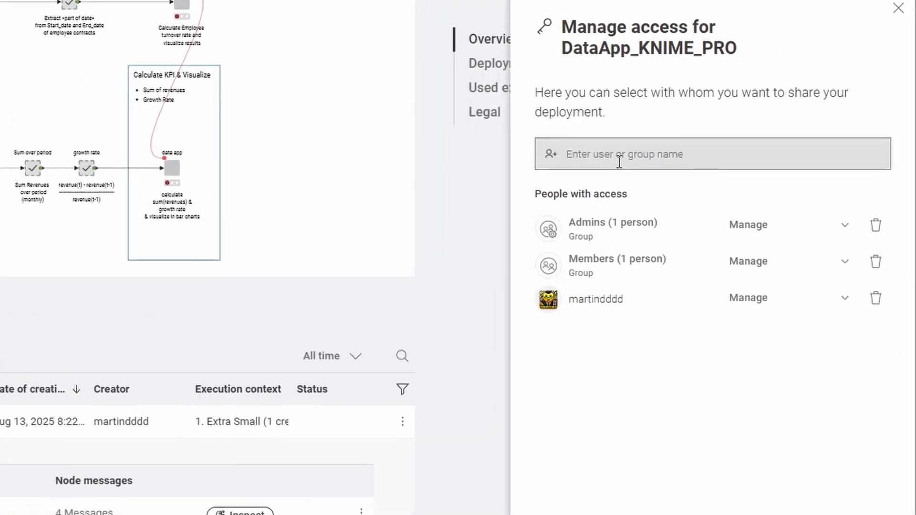
click(710, 147)
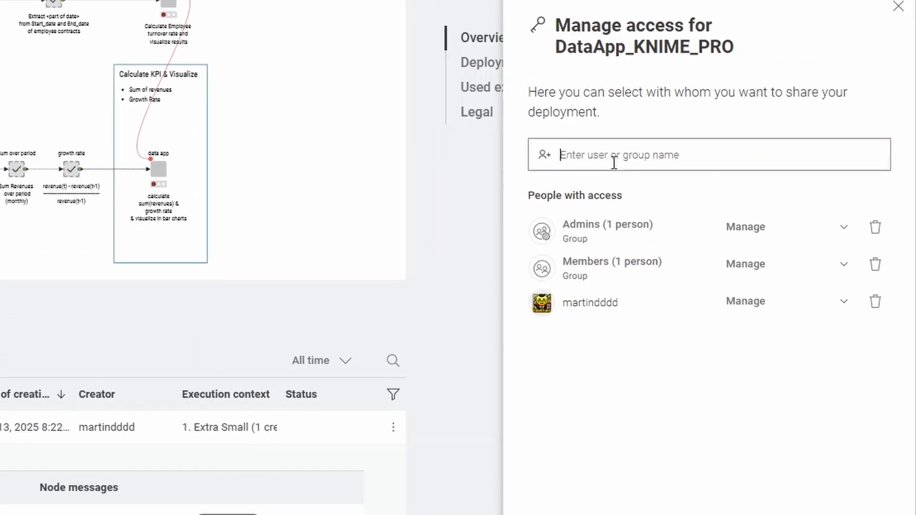
text(lowco)
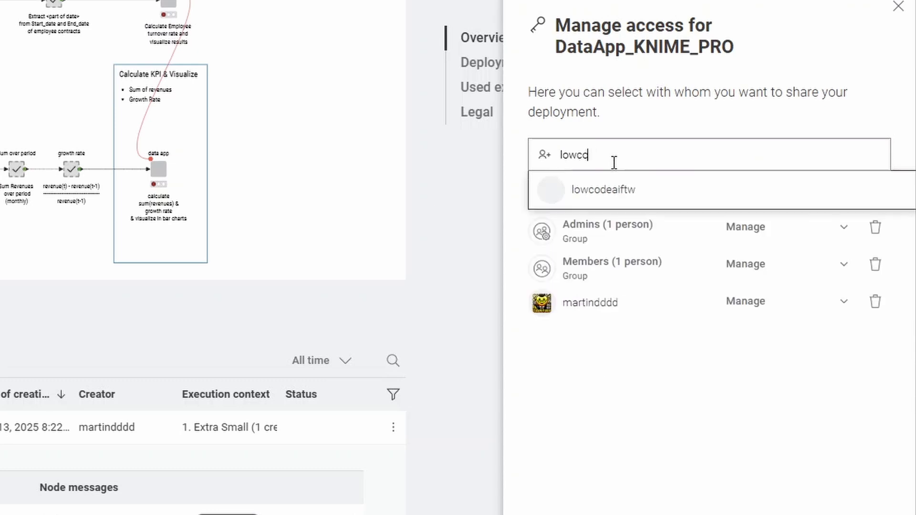
text(de)
click(604, 189)
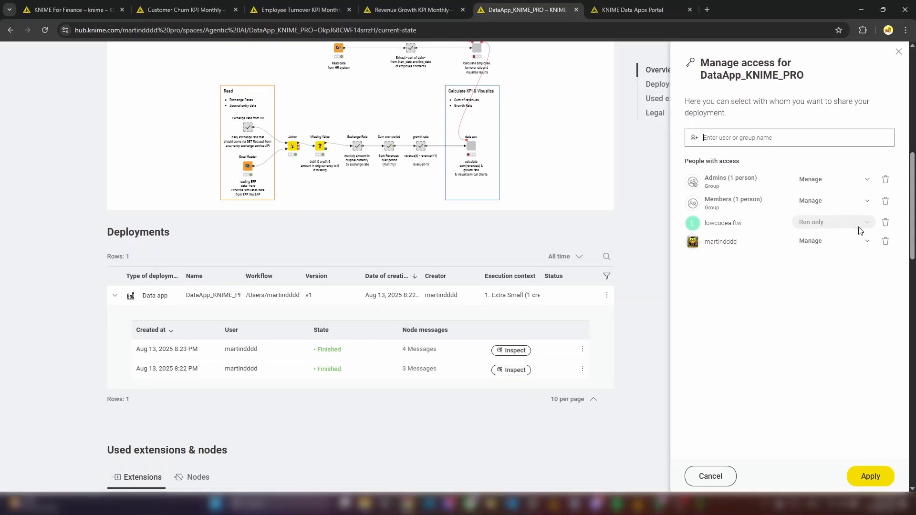
click(875, 479)
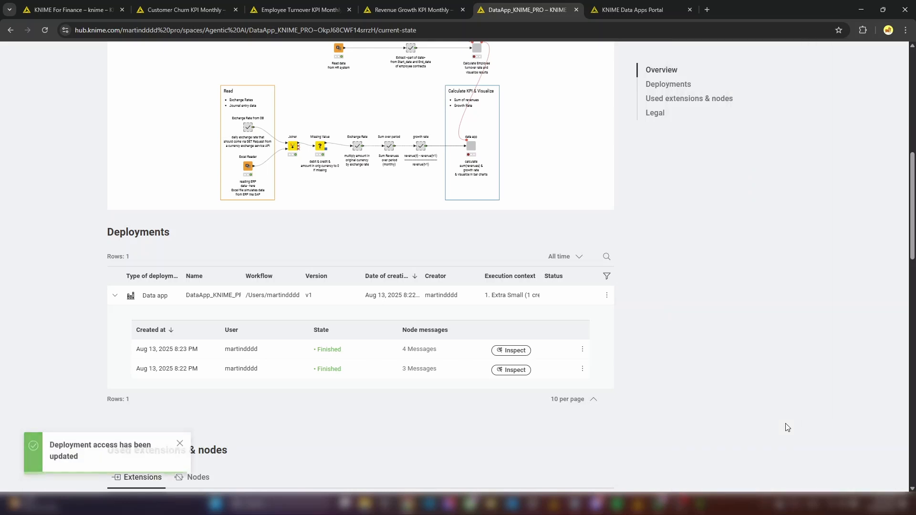
- Open an incognito browser window, load the KNIME Community Hub (hub.knime.com) and accept its cookie settings
scroll(762, 230, up, 5)
scroll(762, 230, up, 3)
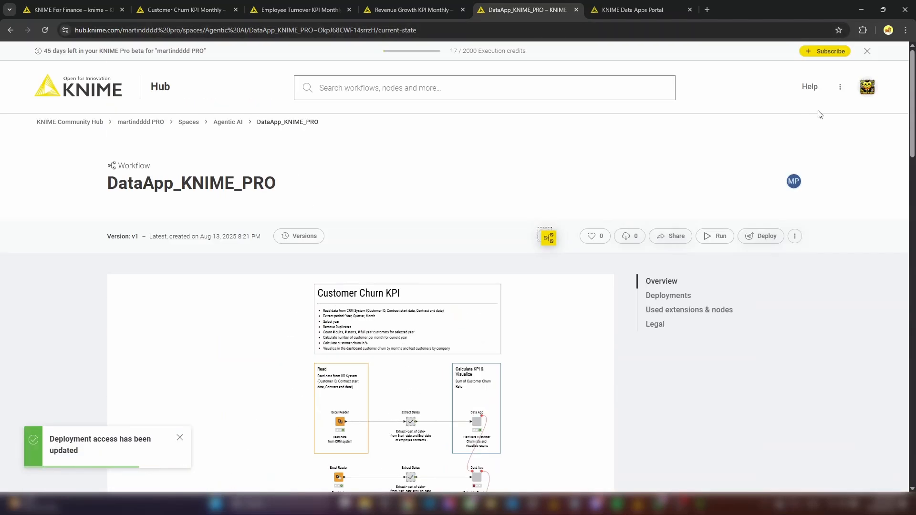
click(867, 88)
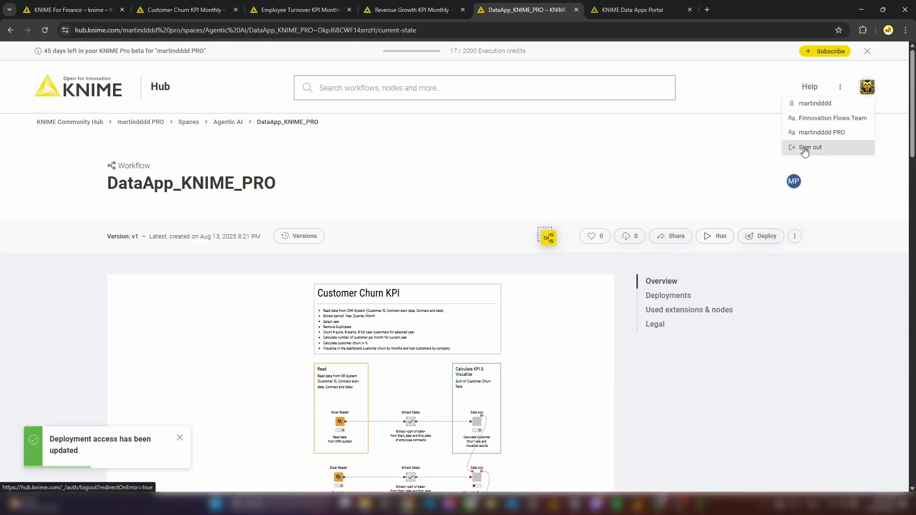
click(906, 30)
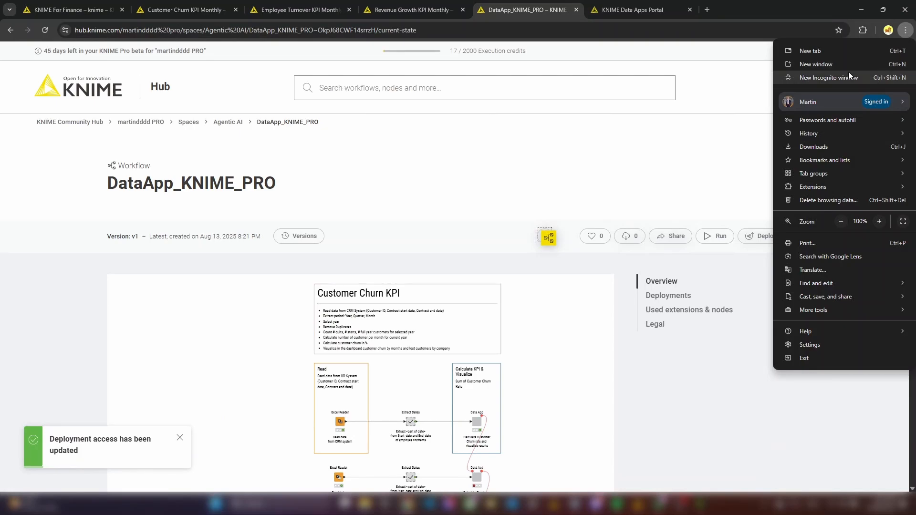
click(826, 75)
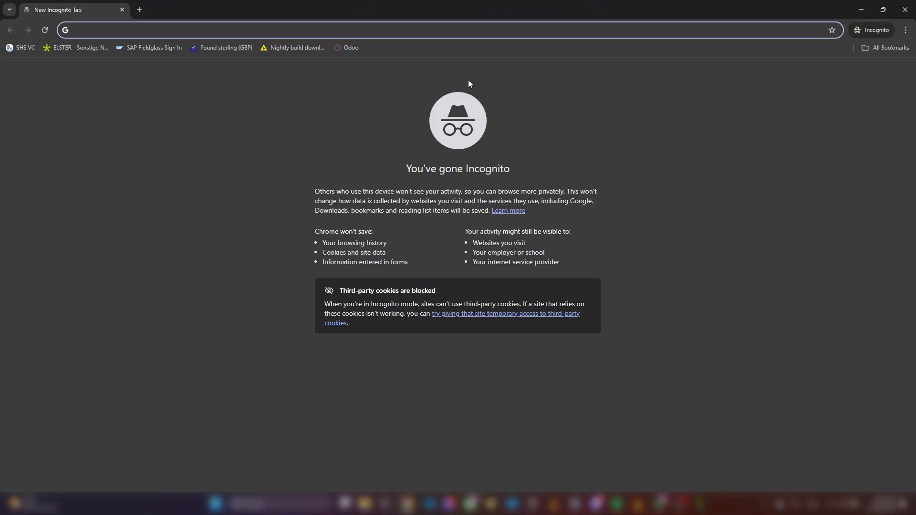
text(hub)
key(Return)
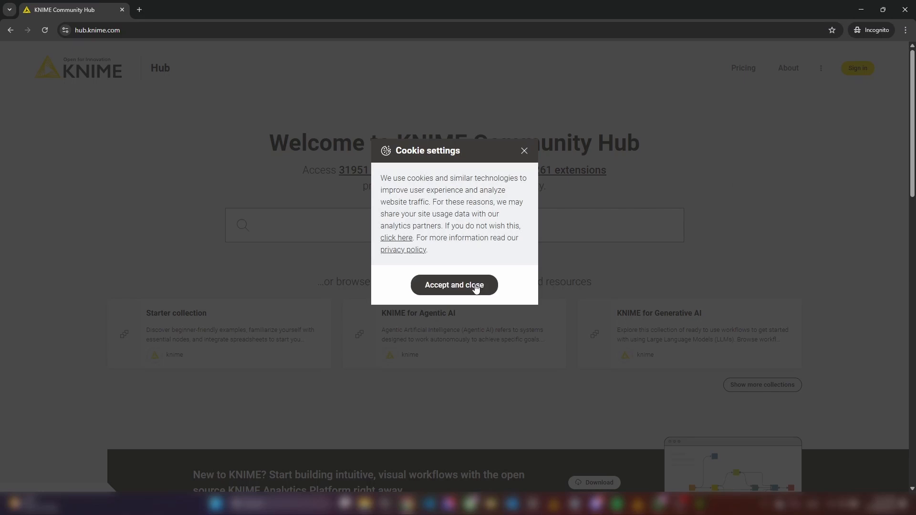
click(477, 287)
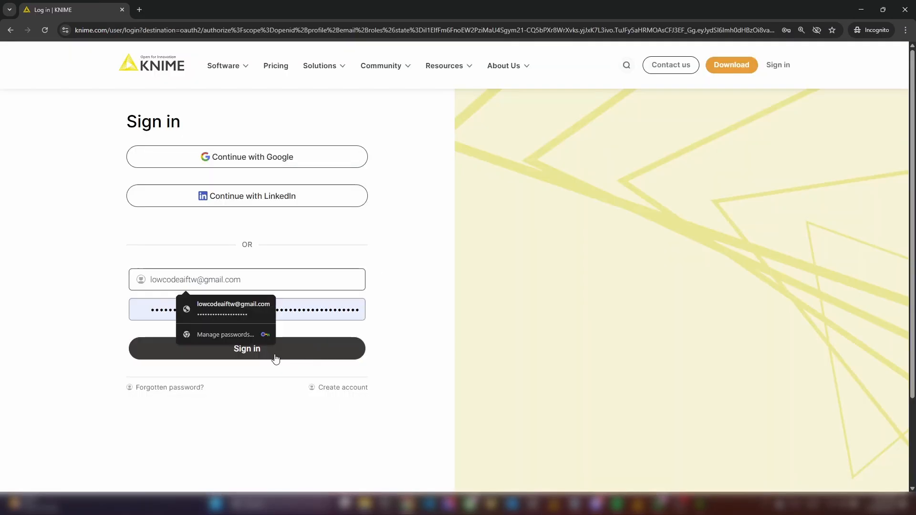
- Sign in with the saved credentials of the second account and open the Data Apps Portal from its profile
click(279, 353)
click(867, 67)
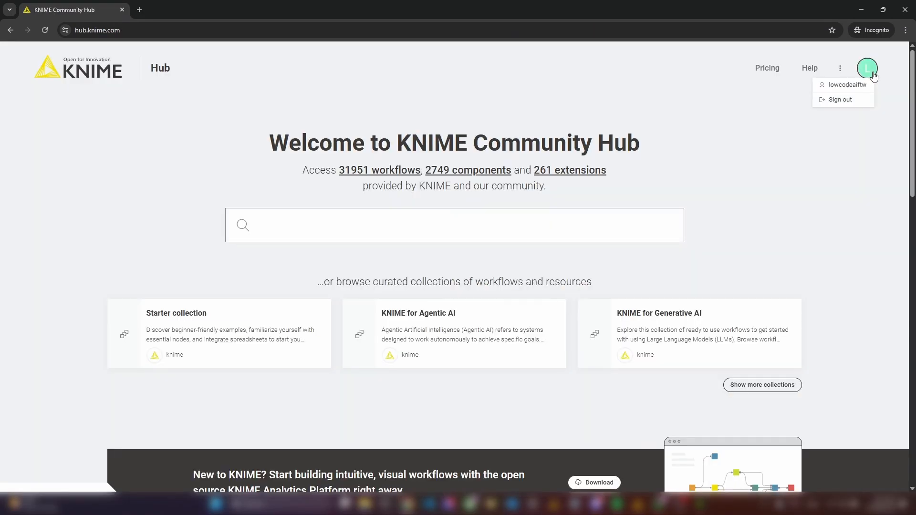
click(833, 85)
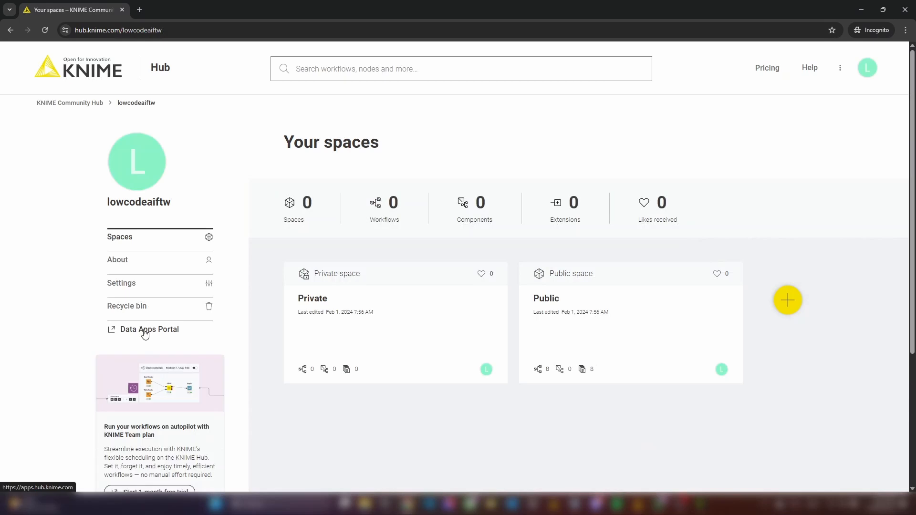
click(145, 329)
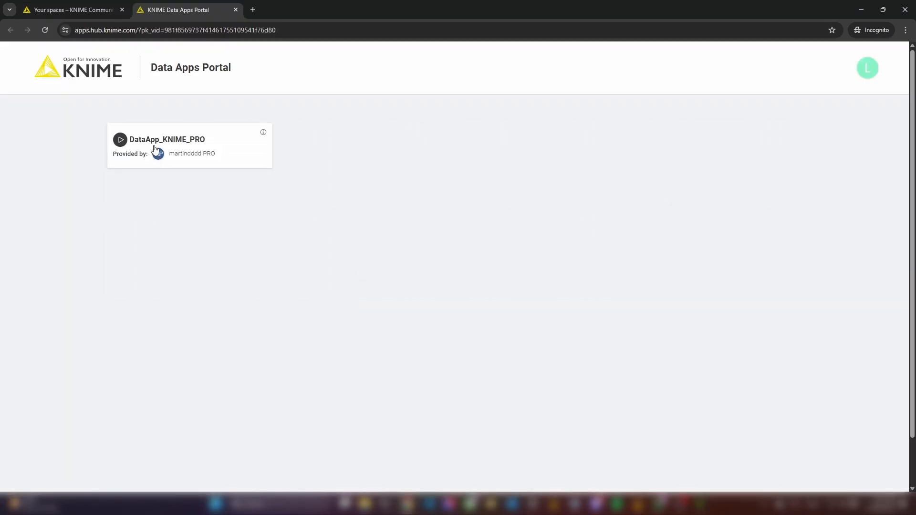
- Run the shared DataApp_KNIME_PRO data app through to its Growth Rate KPI page, return to all data apps and close the portal
click(205, 142)
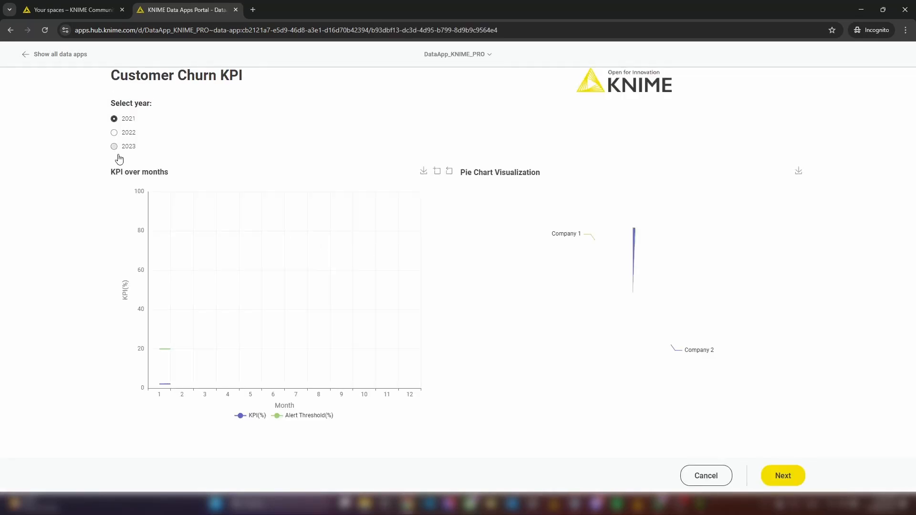
click(776, 474)
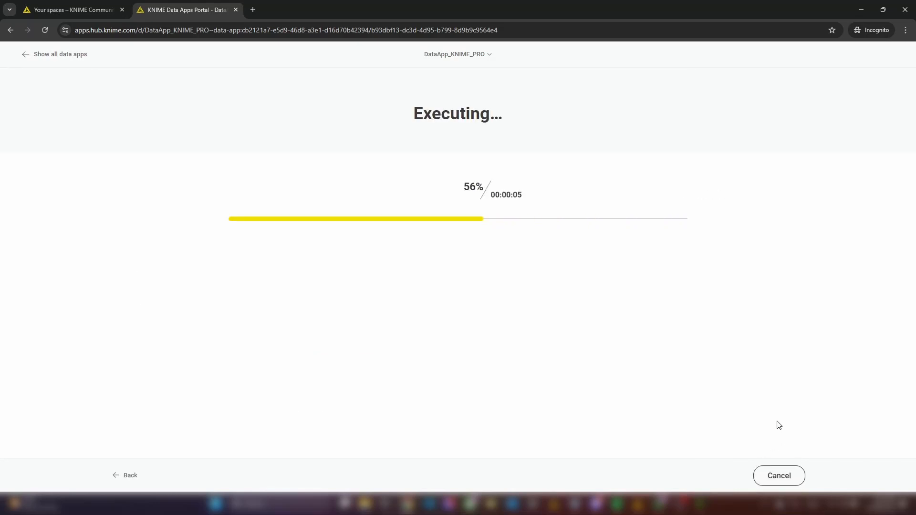
click(783, 476)
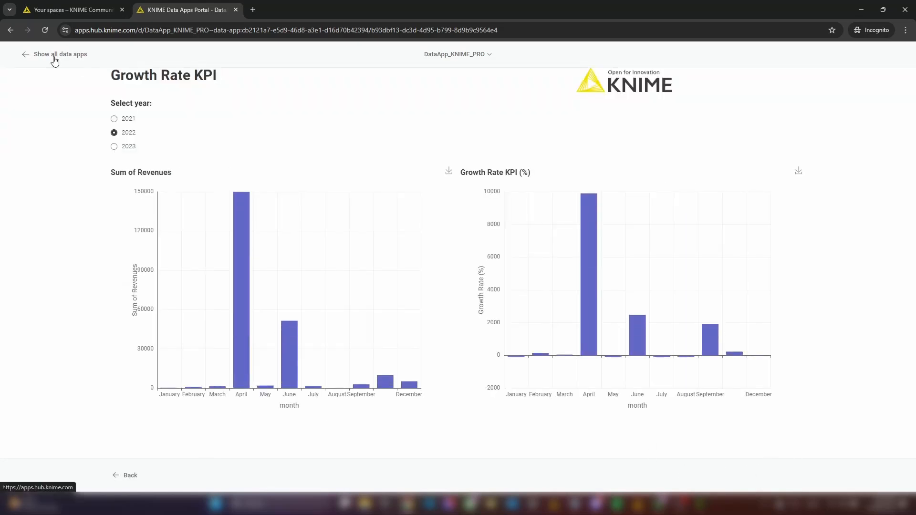
click(53, 56)
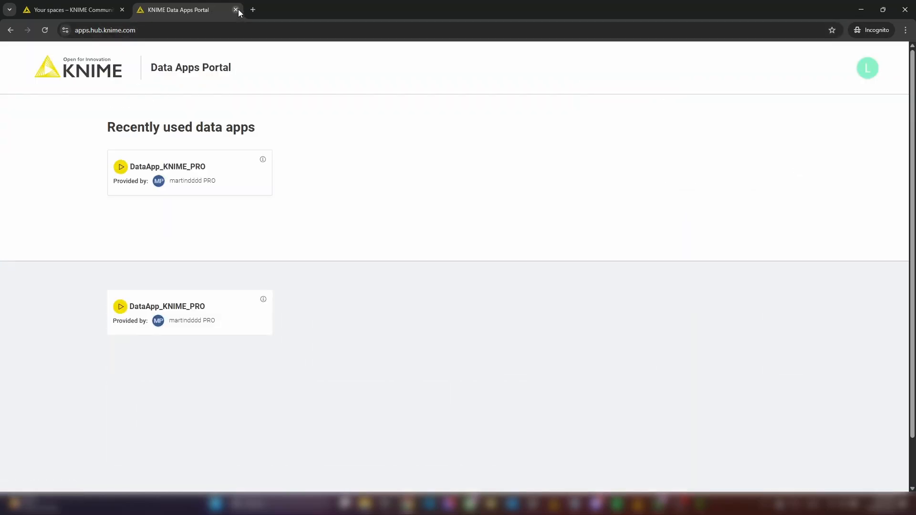
click(239, 10)
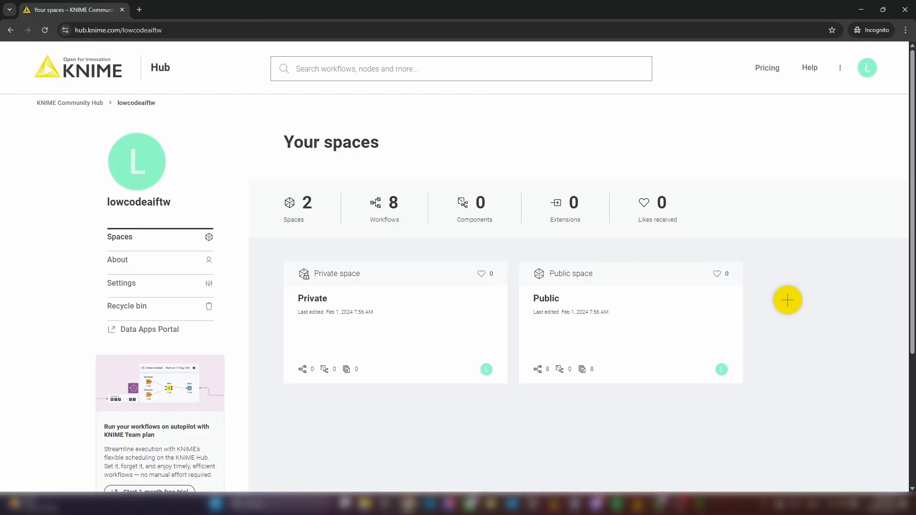
- Return to the main browser window, open the PRO team's Run history and examine the recent DataApp_KNIME_PRO runs
mouse_move(437, 504)
click(364, 460)
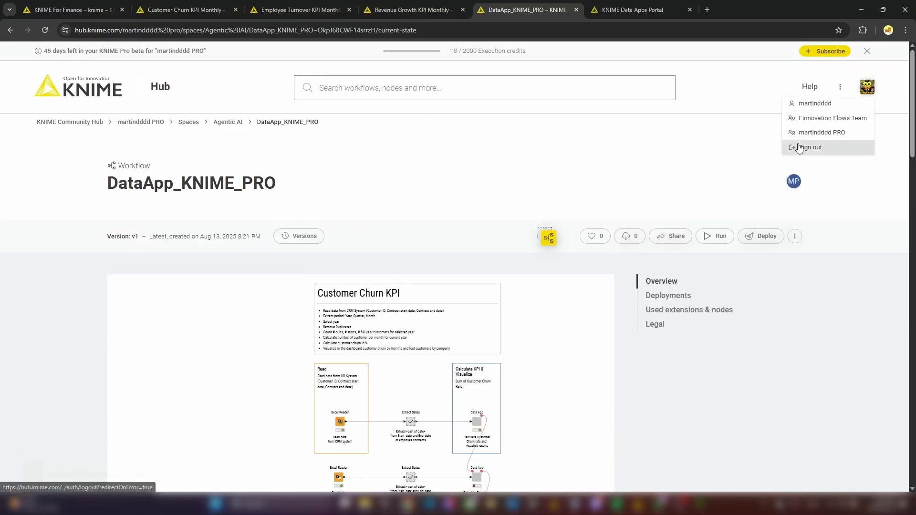
click(662, 165)
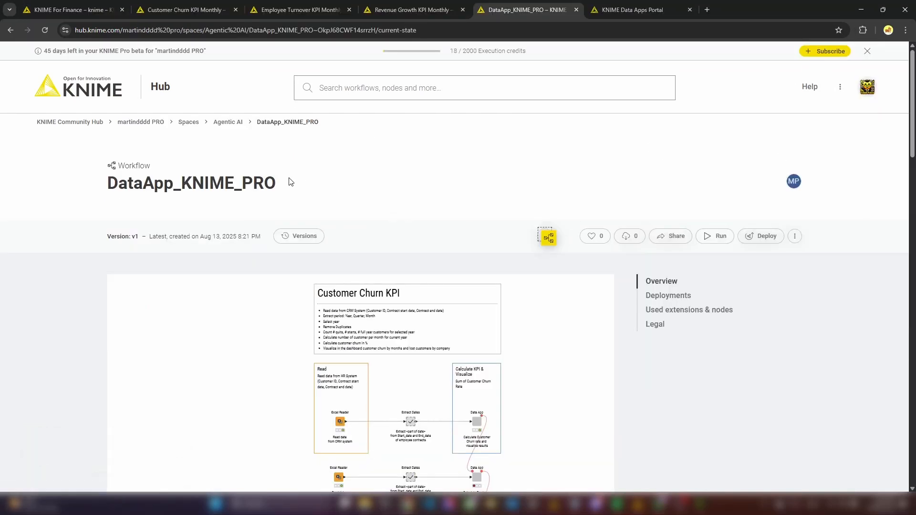
click(150, 125)
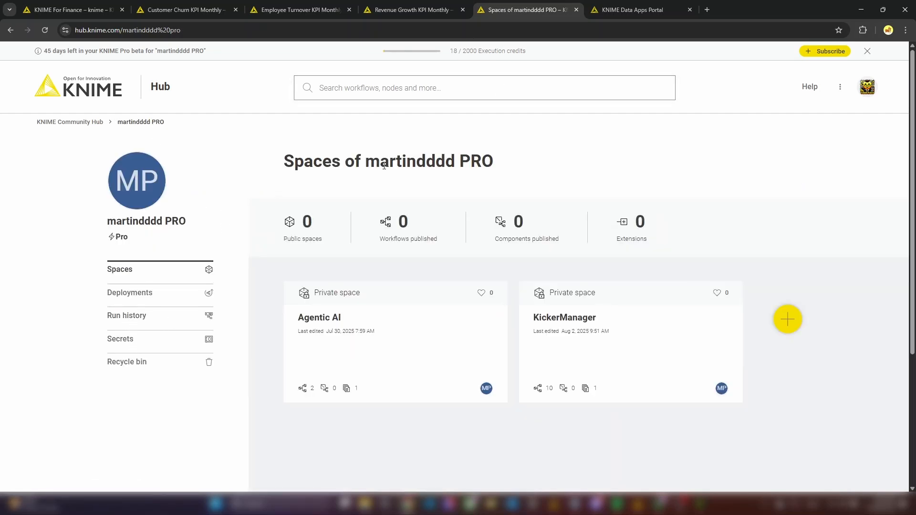
click(136, 319)
scroll(794, 311, down, 1)
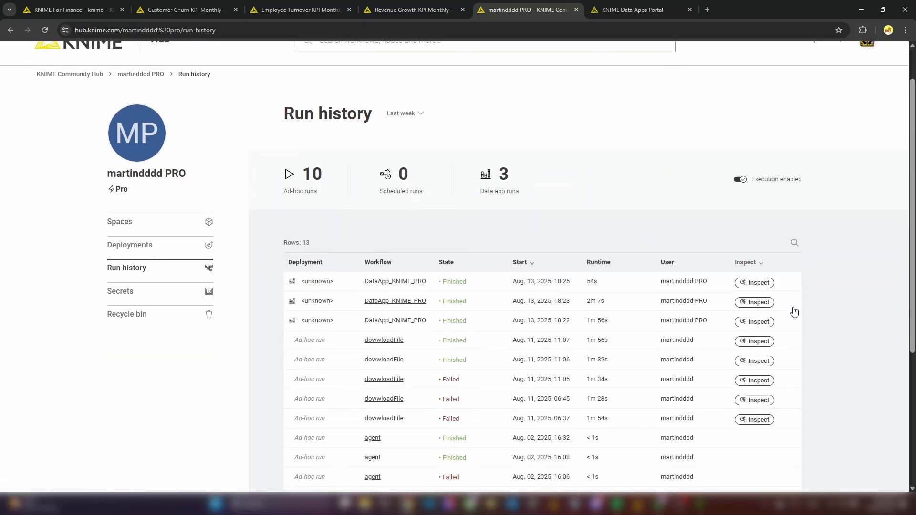
scroll(794, 311, down, 1)
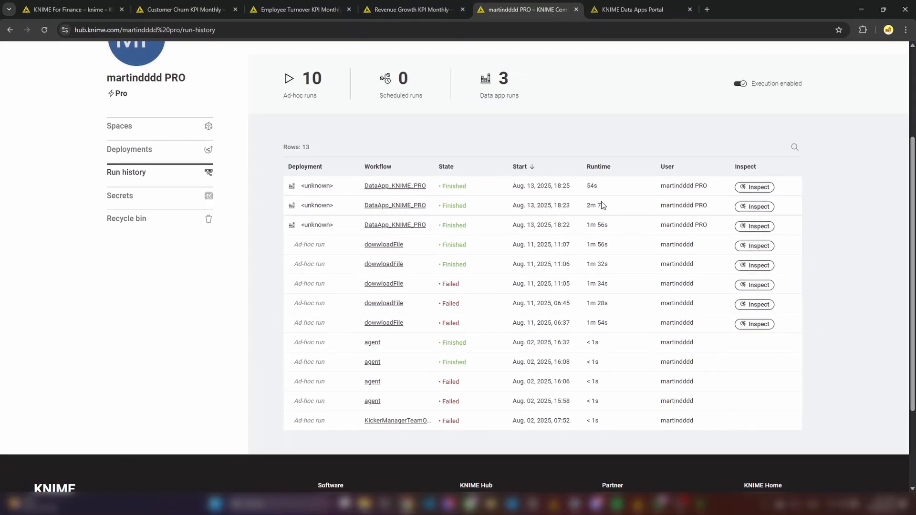
scroll(602, 204, up, 3)
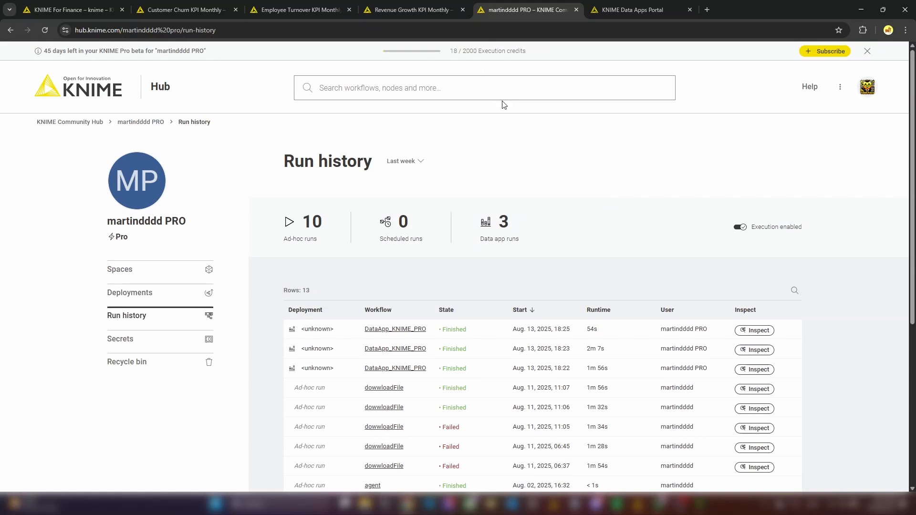
click(44, 28)
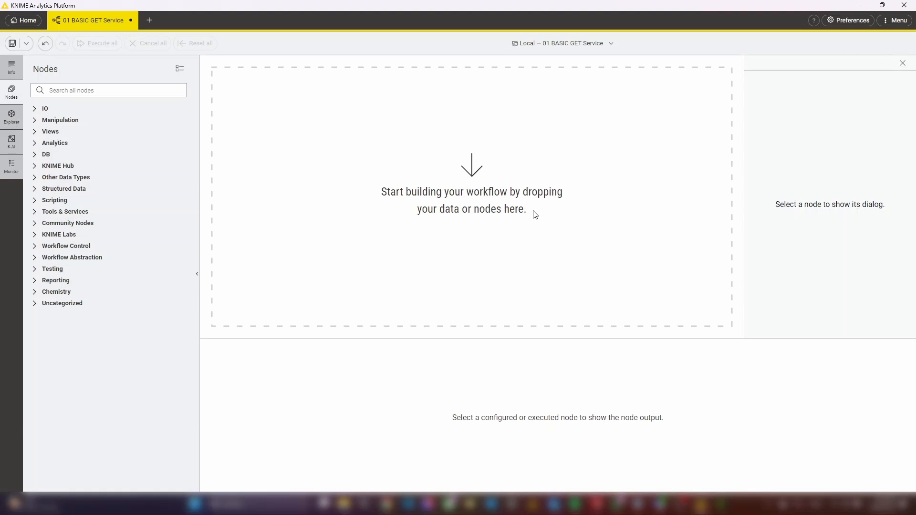
- In KNIME Analytics Platform, restore the Table Creator node with undo and apply the KNIME Modern UI preferences with WebGL rendering
key(ctrl+z)
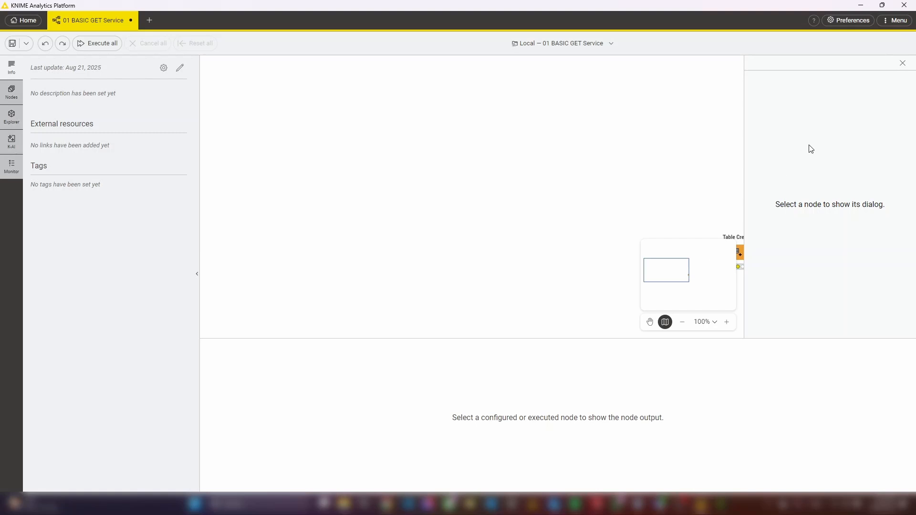
click(852, 21)
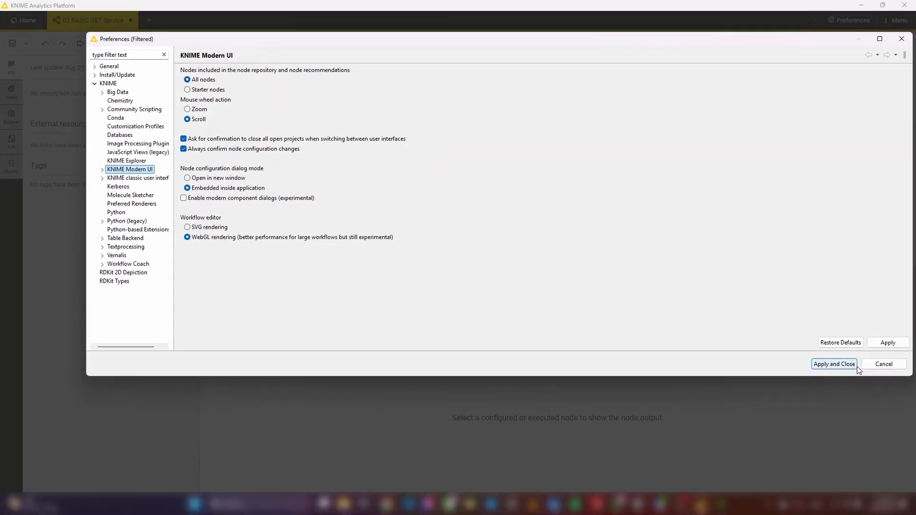
click(836, 365)
- Bring the Table Creator node into view and execute it to display its output table
drag(690, 280, 709, 281)
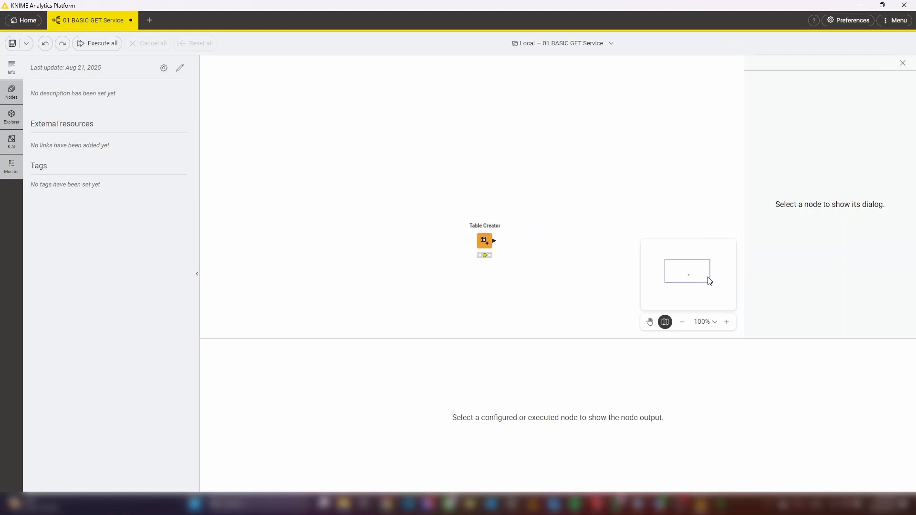
click(484, 247)
click(473, 215)
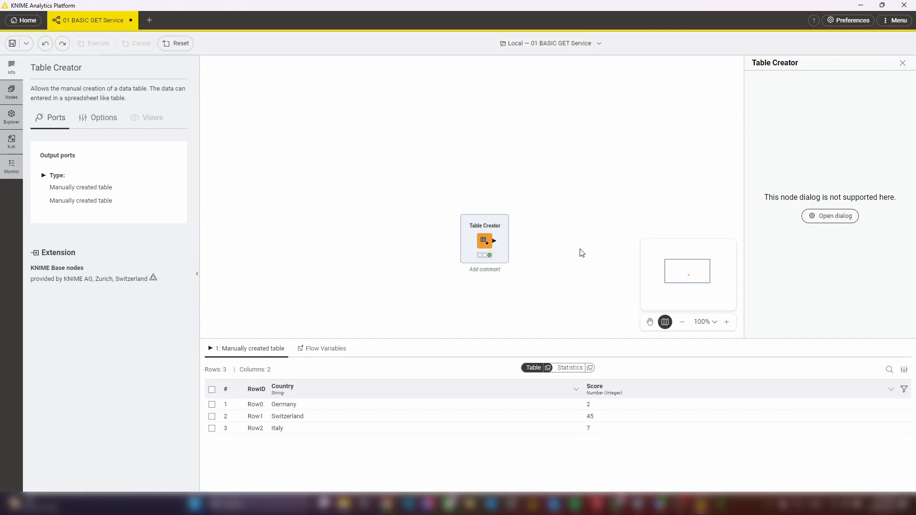
- Restore the RowID node connected to Table Creator with undo and execute it
key(ctrl+z)
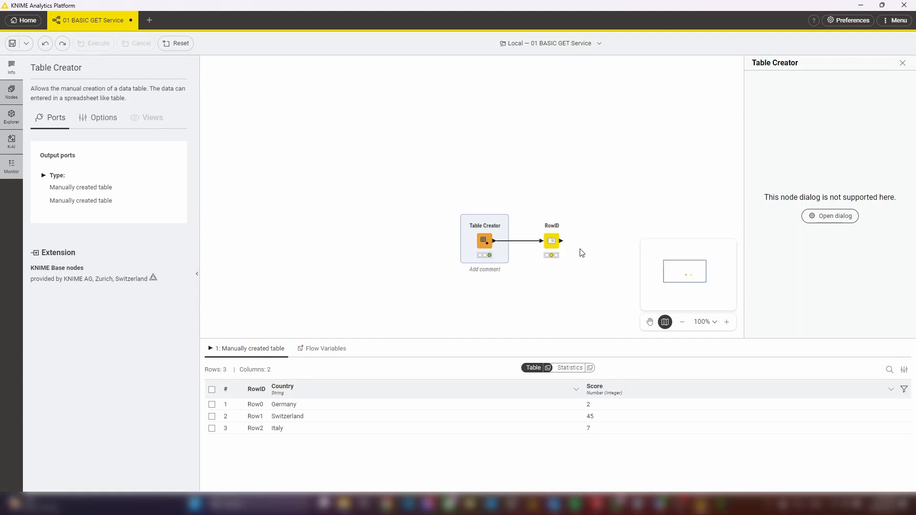
click(552, 240)
click(540, 215)
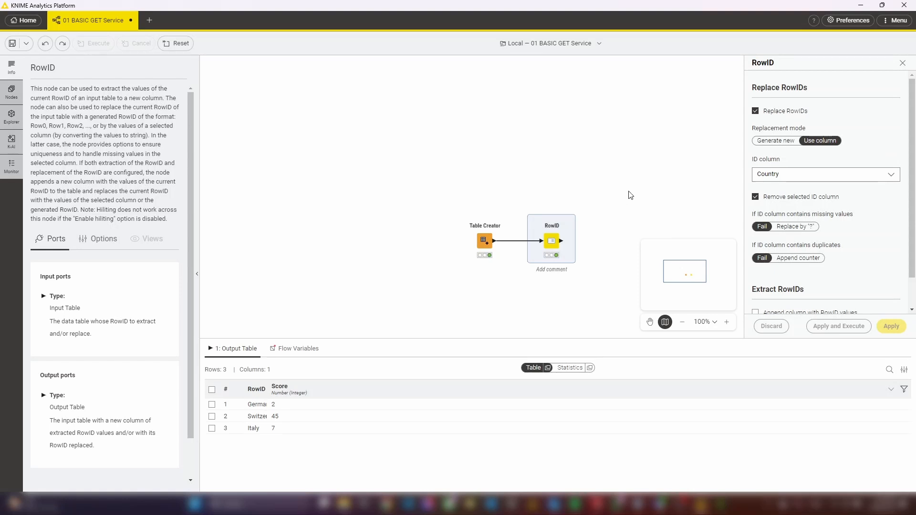
- Restore the Table to JSON node after RowID with undo, and review its configuration dialog without changing anything
key(ctrl+z)
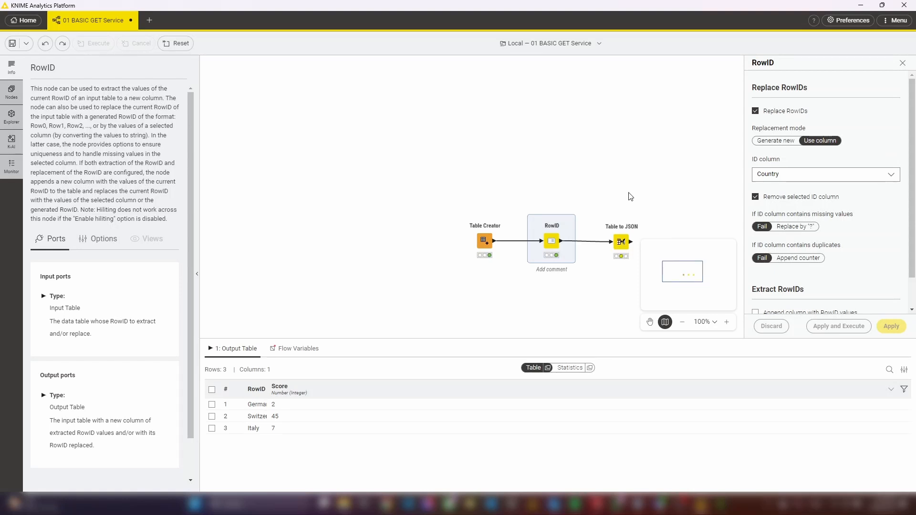
mouse_move(620, 242)
click(623, 244)
click(836, 218)
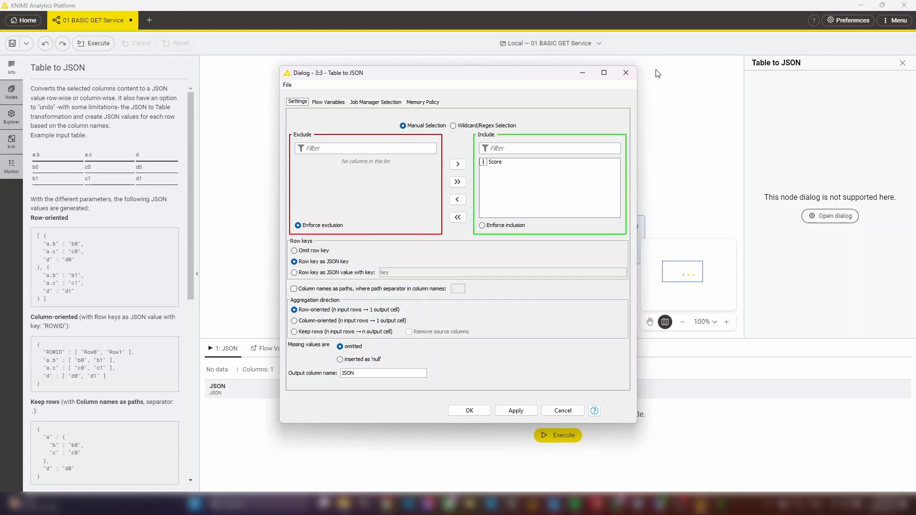
click(625, 72)
- Execute the Table to JSON node and view the full content of the resulting JSON cell
click(609, 213)
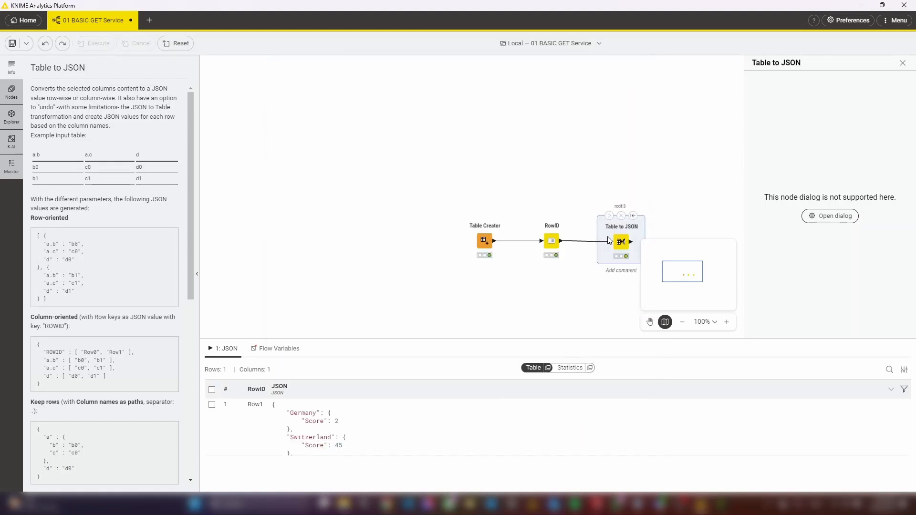
double_click(336, 437)
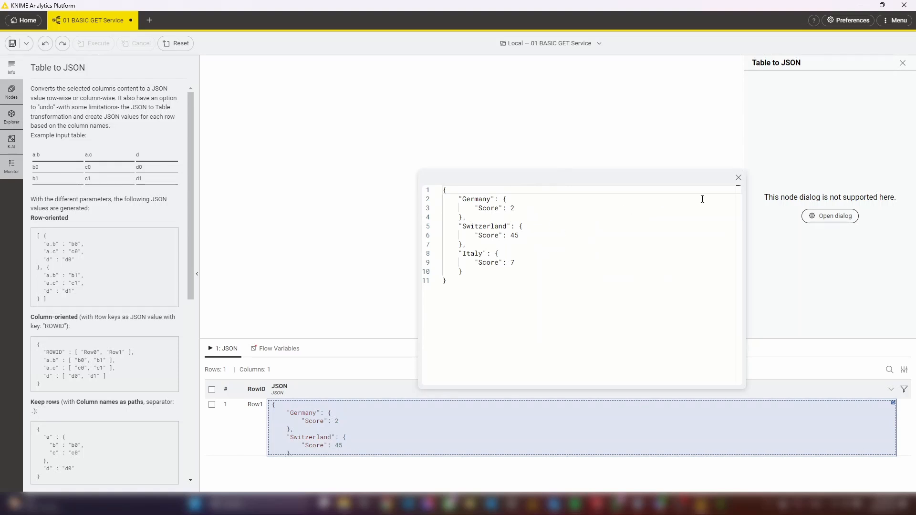
click(738, 178)
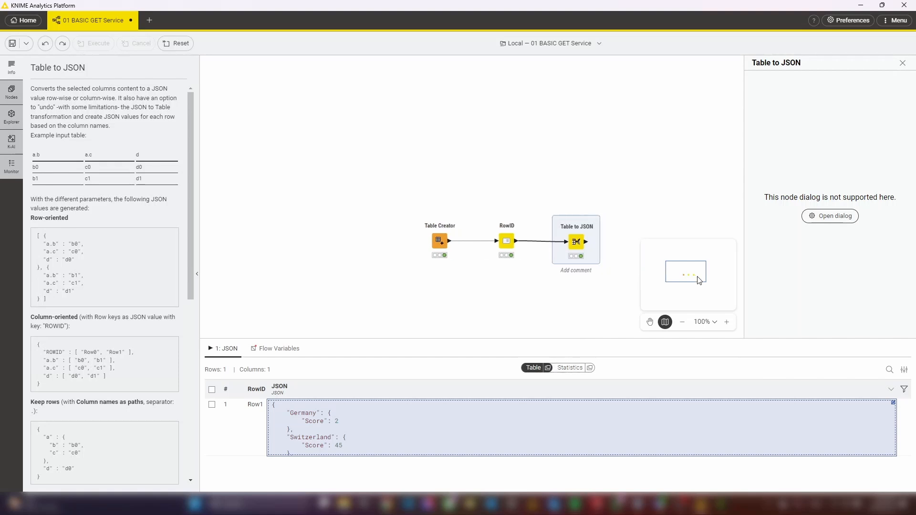
- Restore the Container Output (JSON) node after Table to JSON with undo and select it
drag(698, 281, 701, 281)
key(ctrl+z)
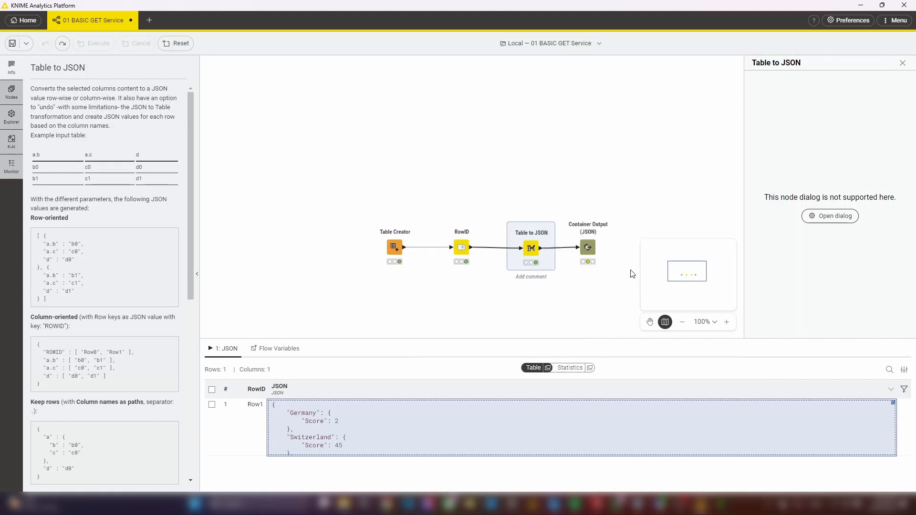
click(589, 248)
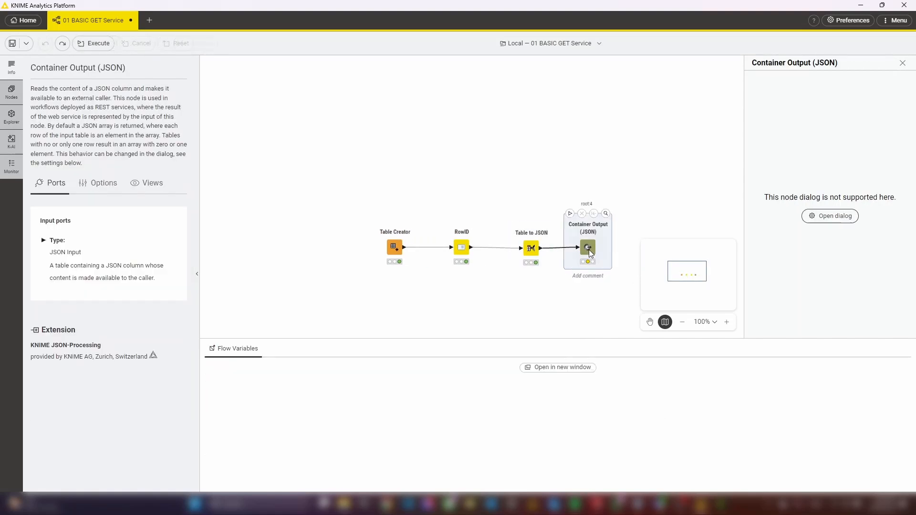
- Configure Container Output (JSON) by filling the example JSON from the input data and setting the parameter name to country-scores
double_click(588, 247)
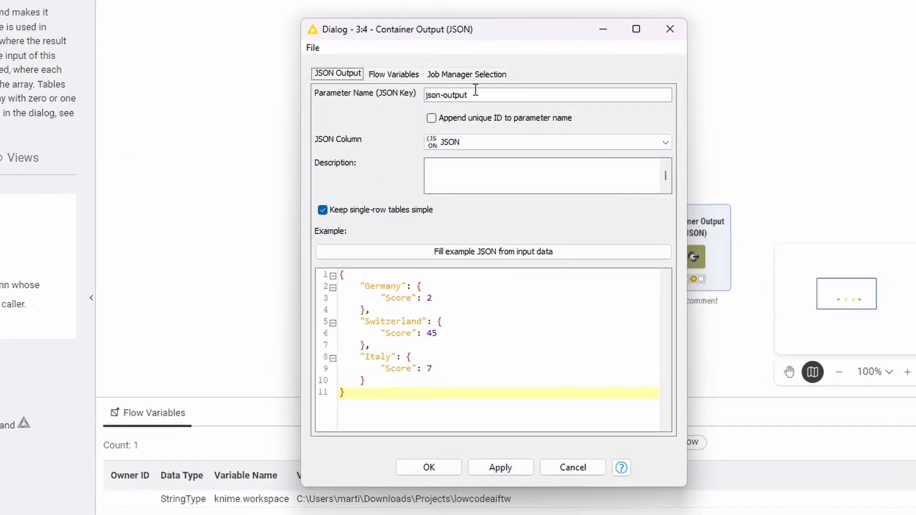
drag(475, 92, 416, 92)
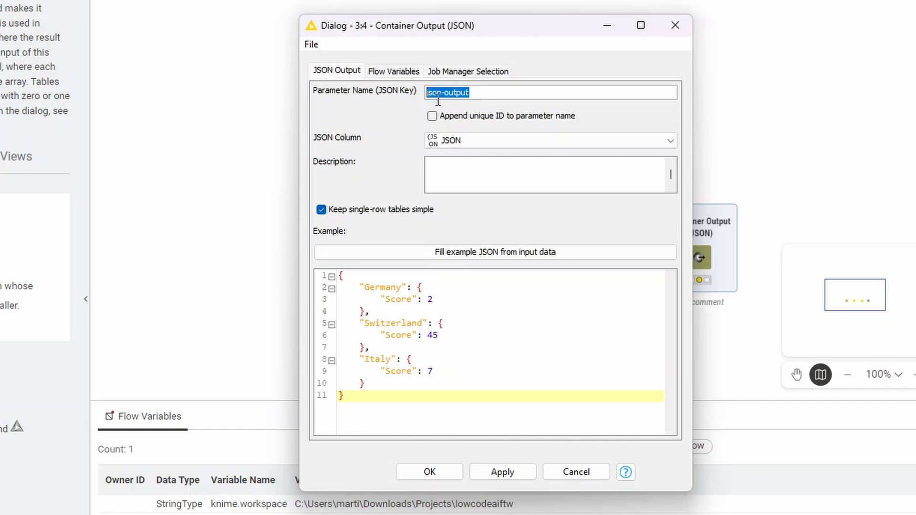
click(487, 94)
drag(339, 277, 395, 409)
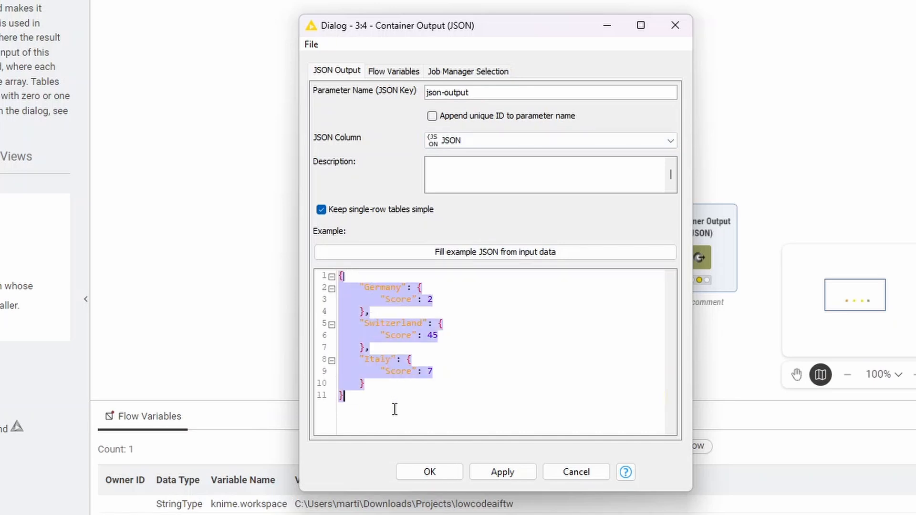
click(482, 253)
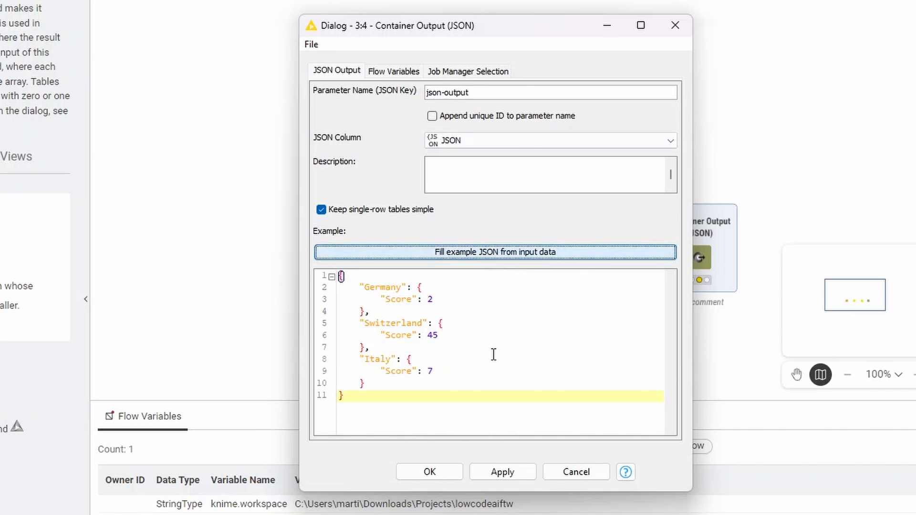
drag(486, 94, 401, 91)
text(country-scores)
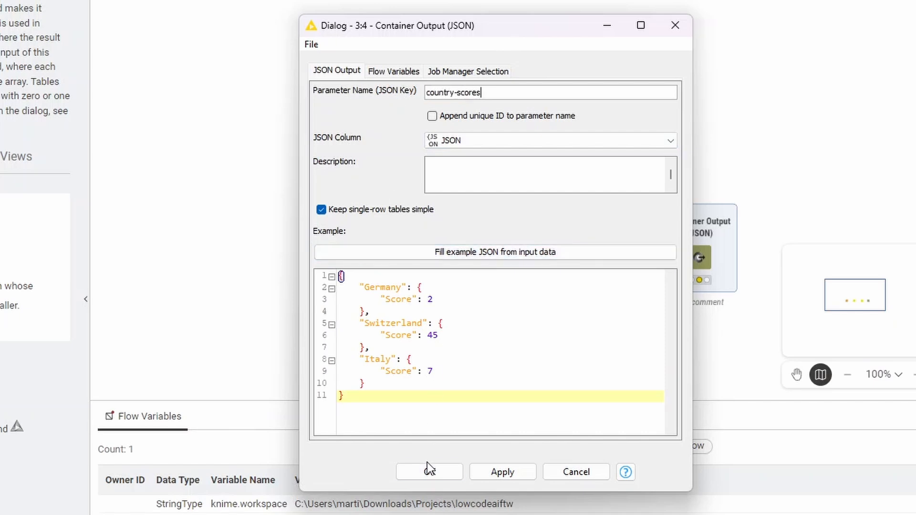
click(428, 470)
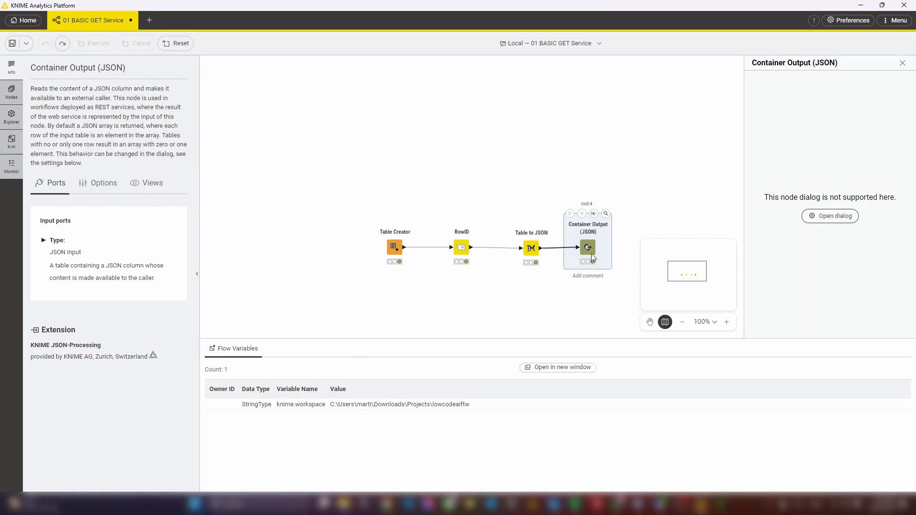
- Save the 01 BASIC GET Service workflow and show its location in the space explorer
click(639, 206)
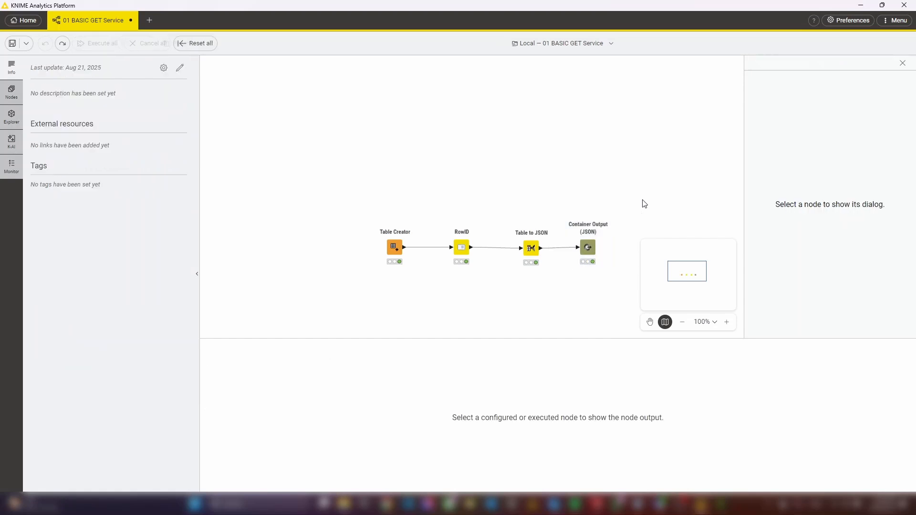
click(589, 246)
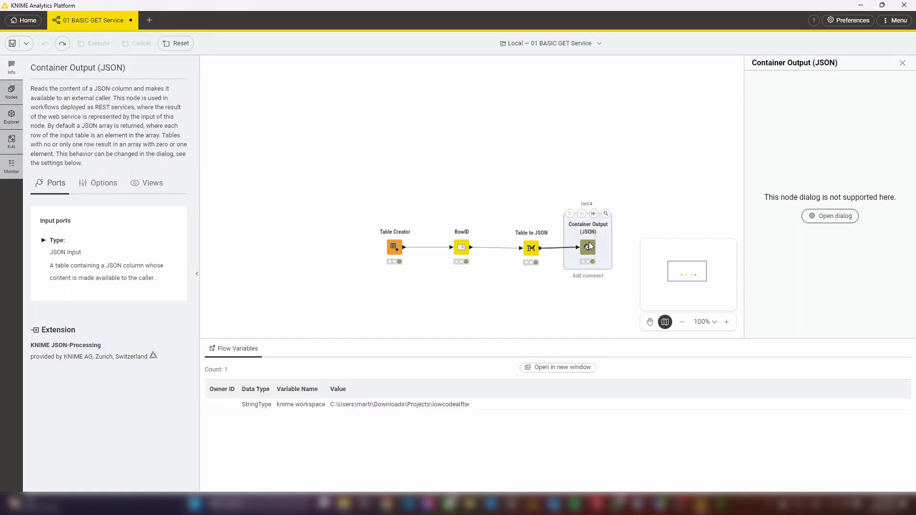
click(12, 44)
right_click(105, 21)
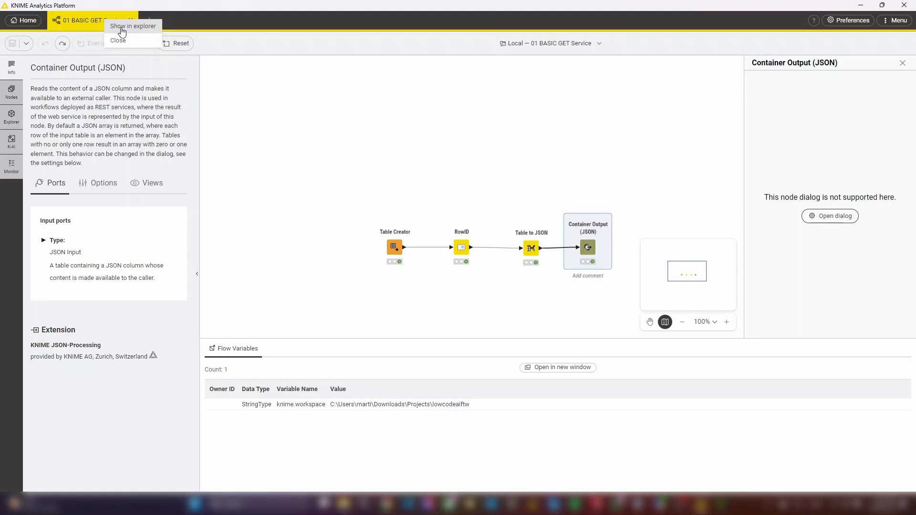
click(122, 27)
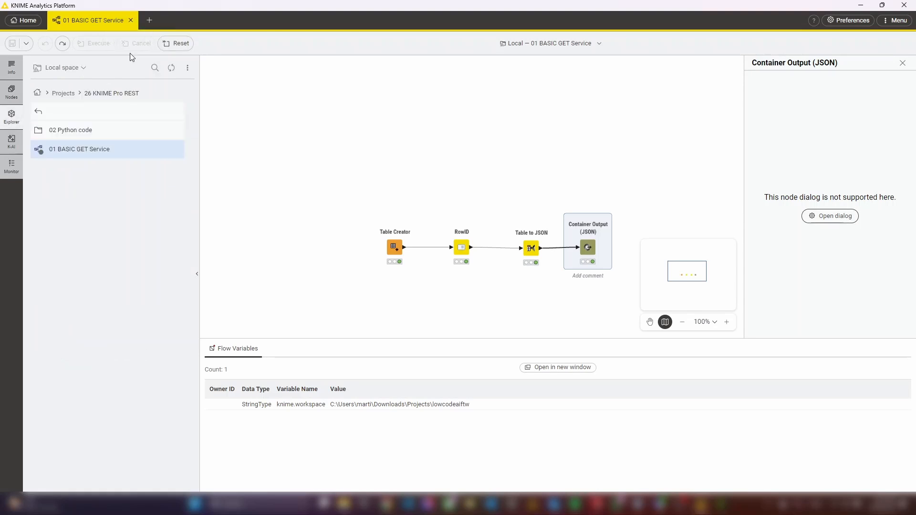
- Upload 01 BASIC GET Service to the PRO team's REST APIs space on KNIME Community Hub, resetting the workflow before upload
right_click(88, 151)
click(111, 242)
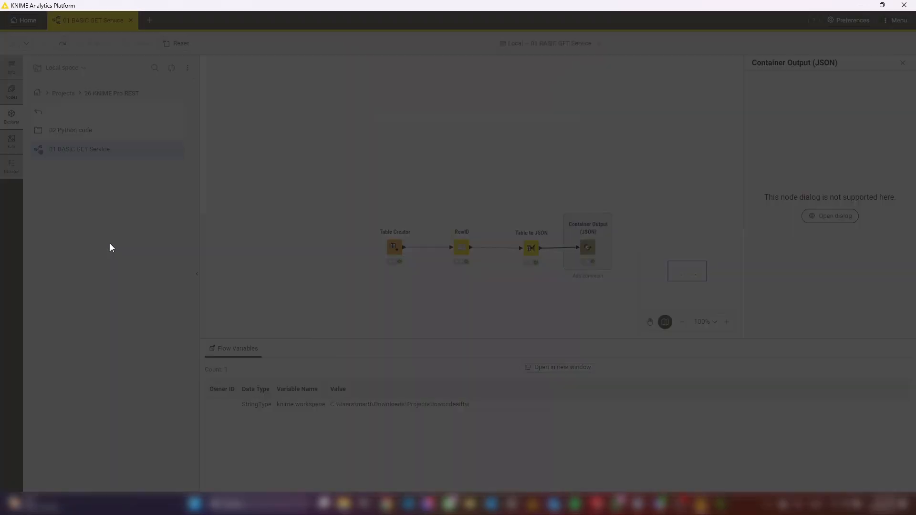
click(328, 107)
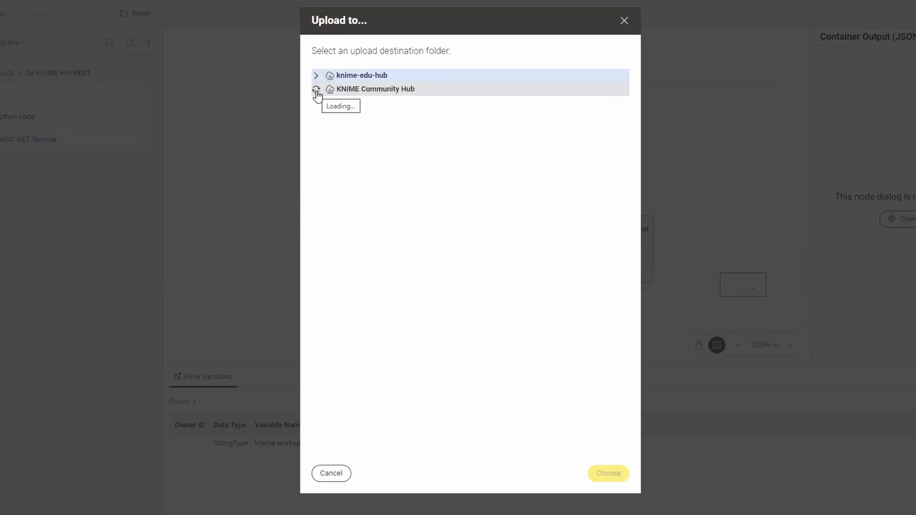
click(329, 116)
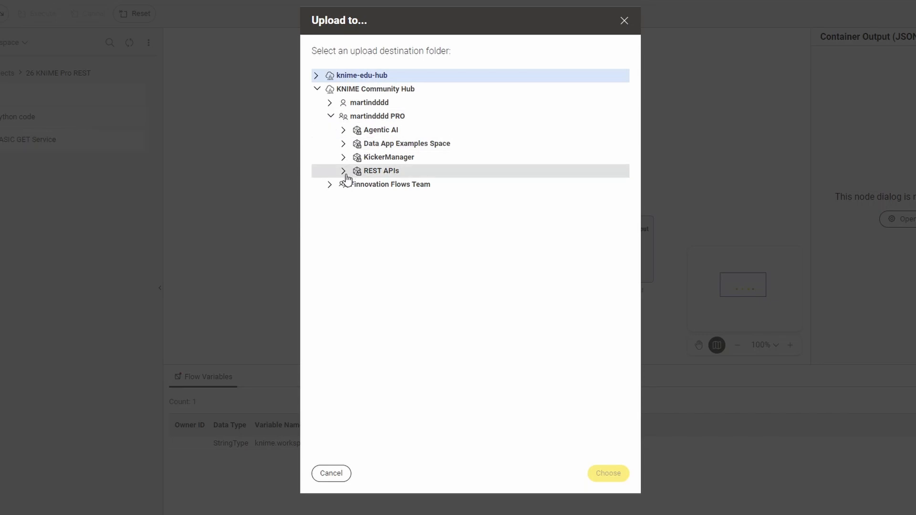
click(369, 173)
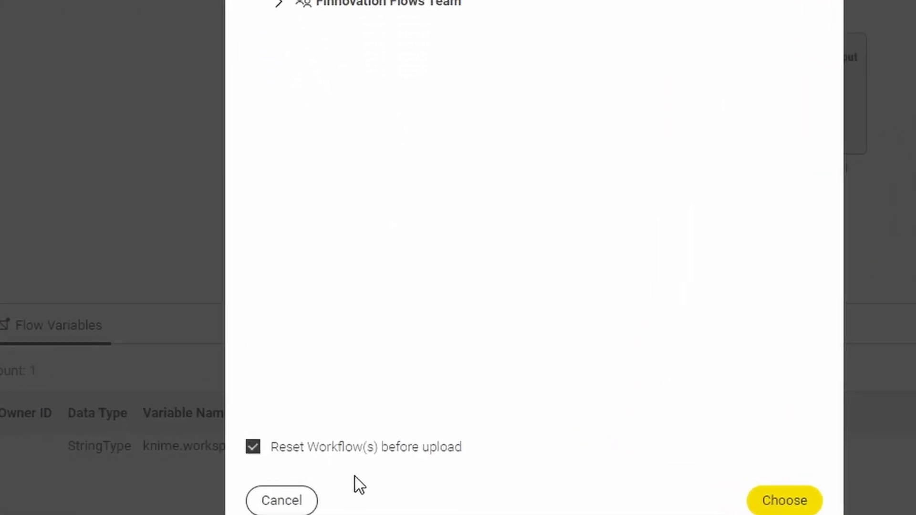
click(786, 508)
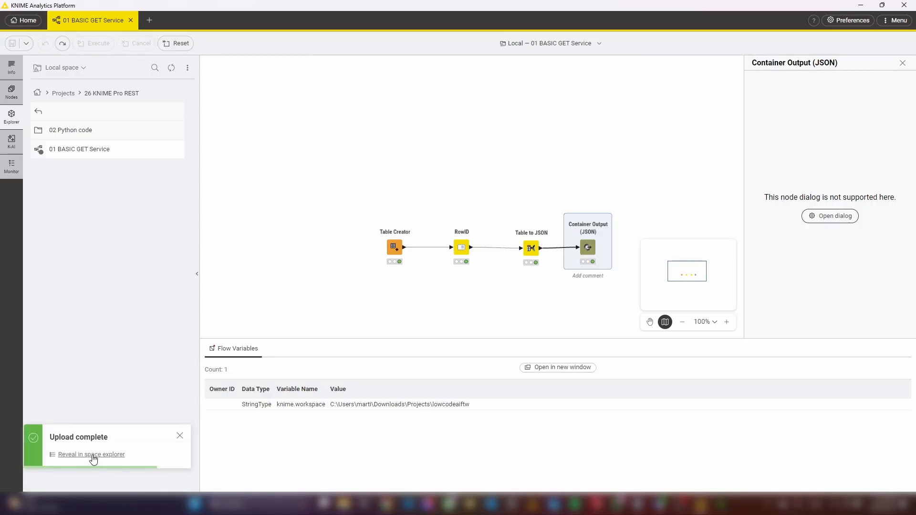
- Reveal the uploaded 01 BASIC GET Service in the REST APIs space and open it on the Hub in the browser
click(93, 456)
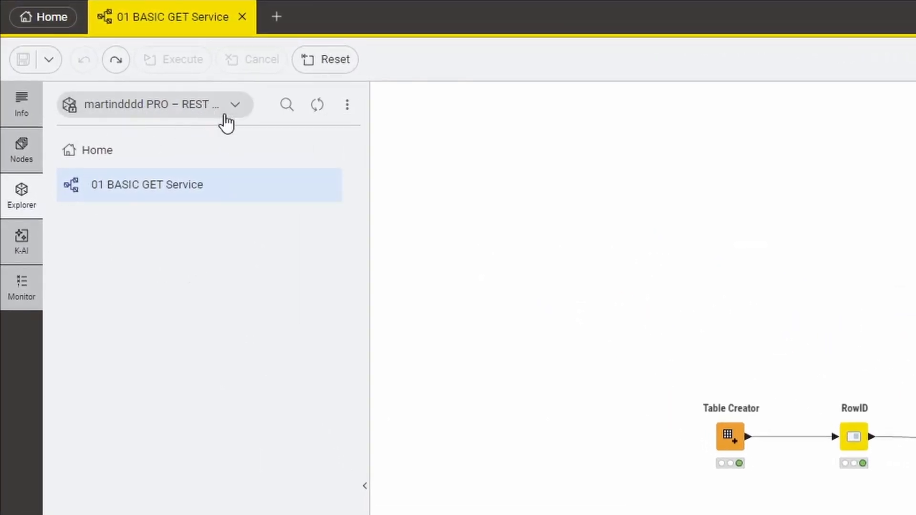
click(237, 110)
click(343, 449)
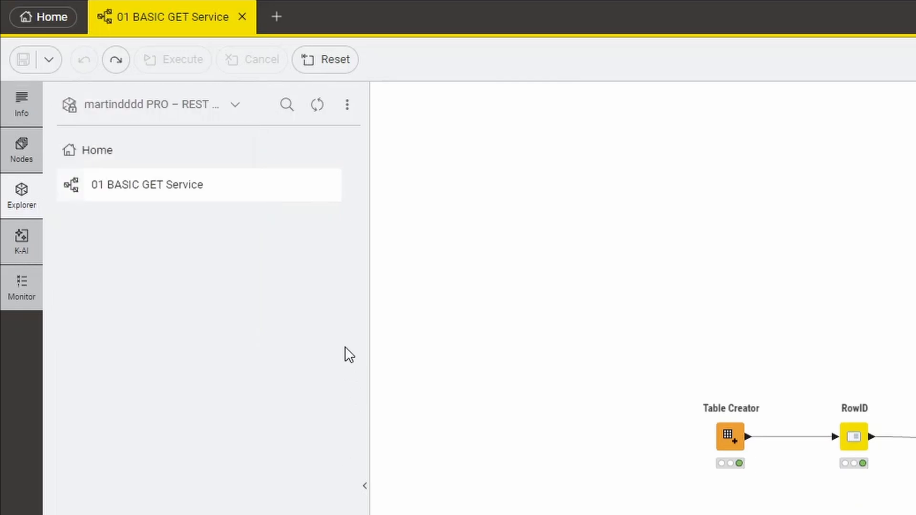
click(165, 188)
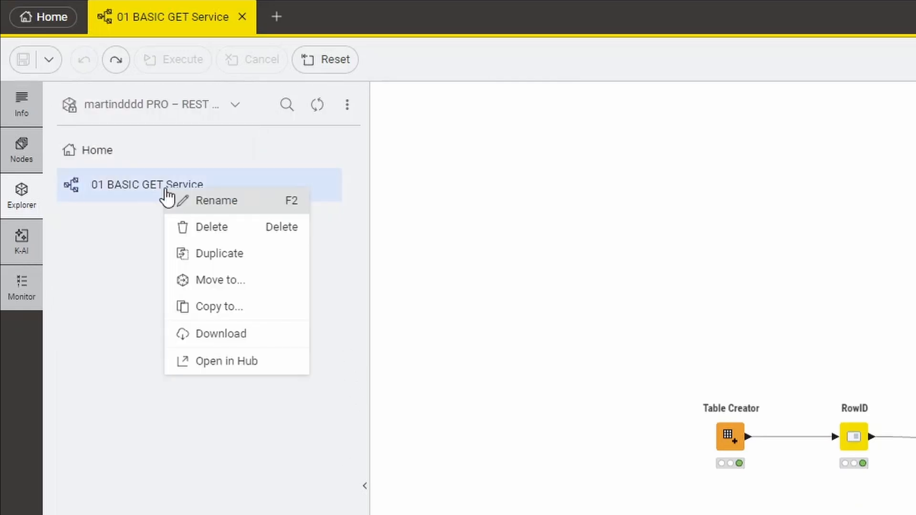
click(243, 367)
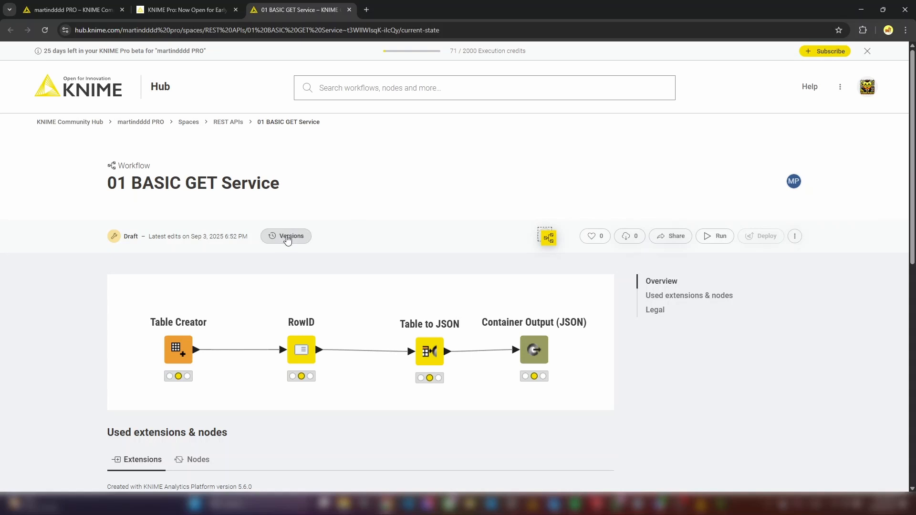
- Create a version named v1 of the 01 BASIC GET Service workflow and close the version history
click(281, 236)
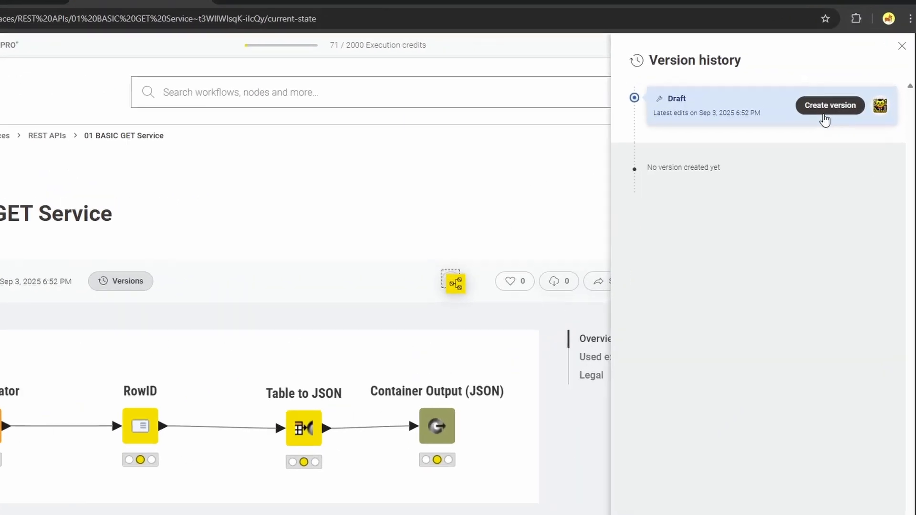
click(802, 129)
click(575, 227)
text(v1)
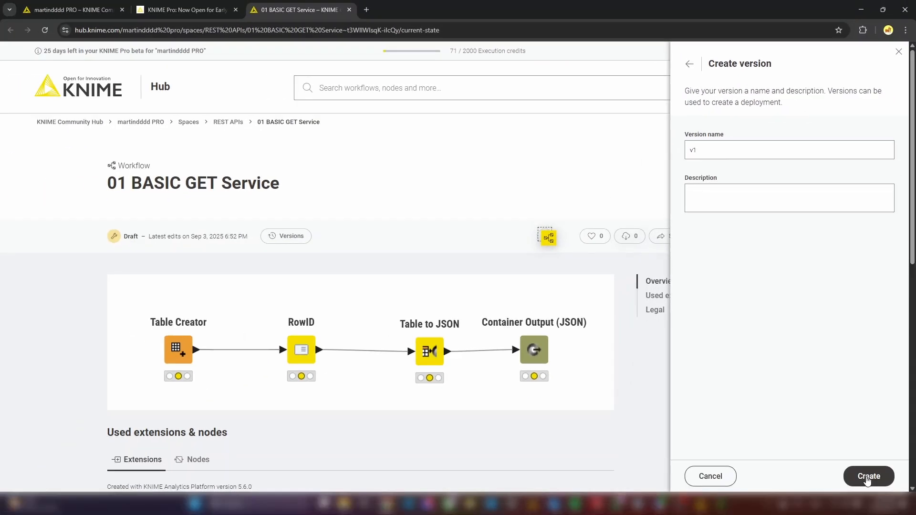
click(867, 477)
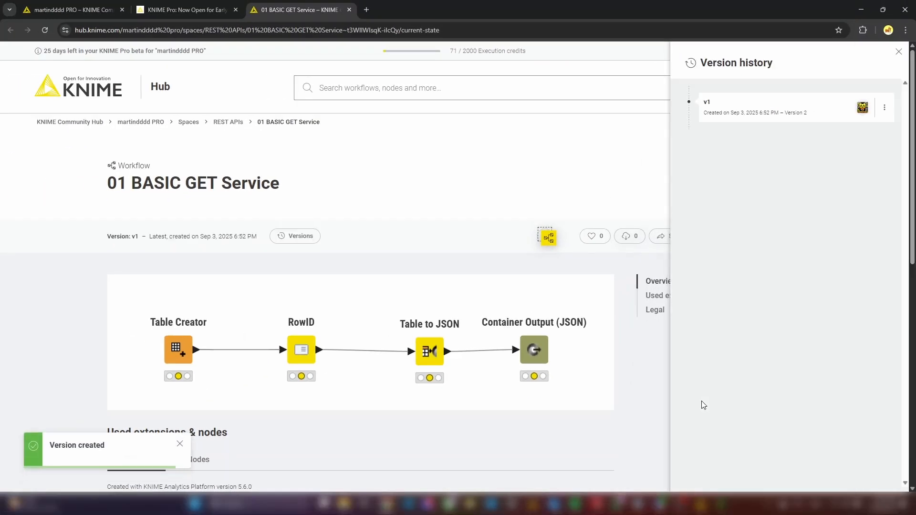
click(898, 52)
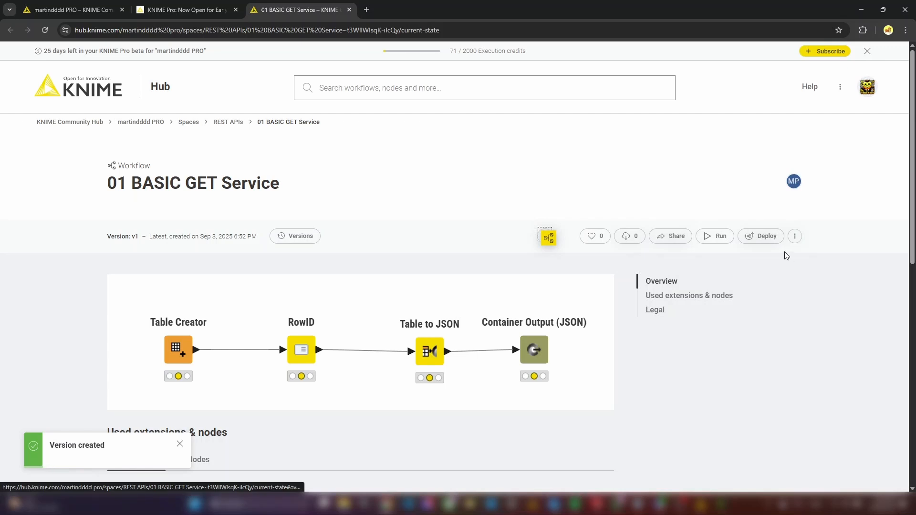
- Deploy version v1 as a service named 01 BASIC GET Service, using the Extra Small (1 credit / minute) execution context
click(762, 242)
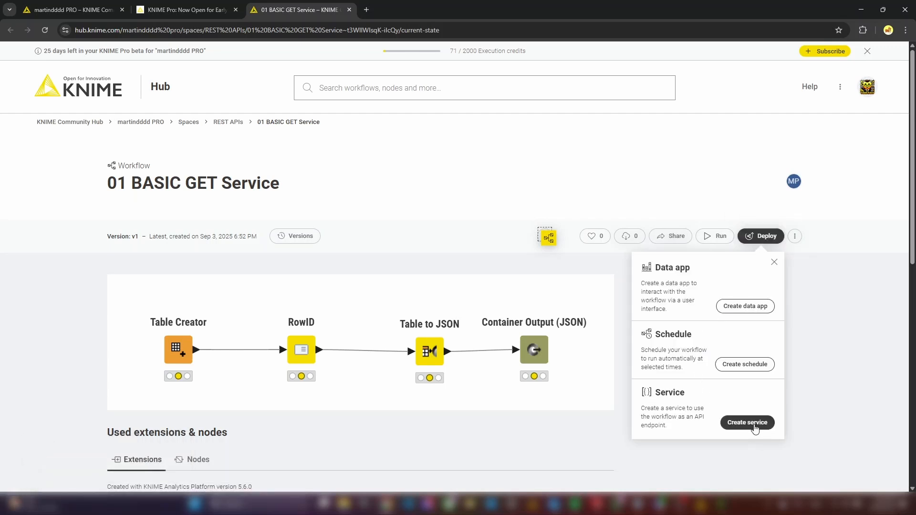
click(754, 426)
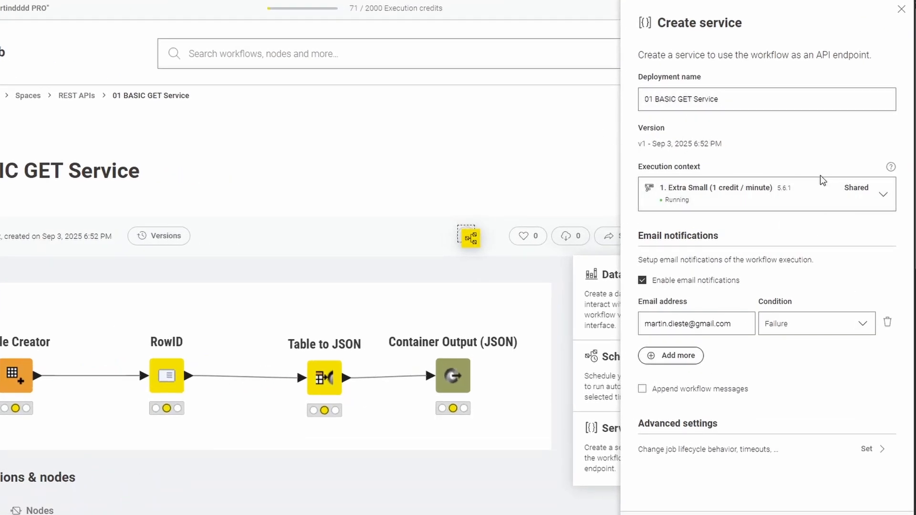
click(883, 194)
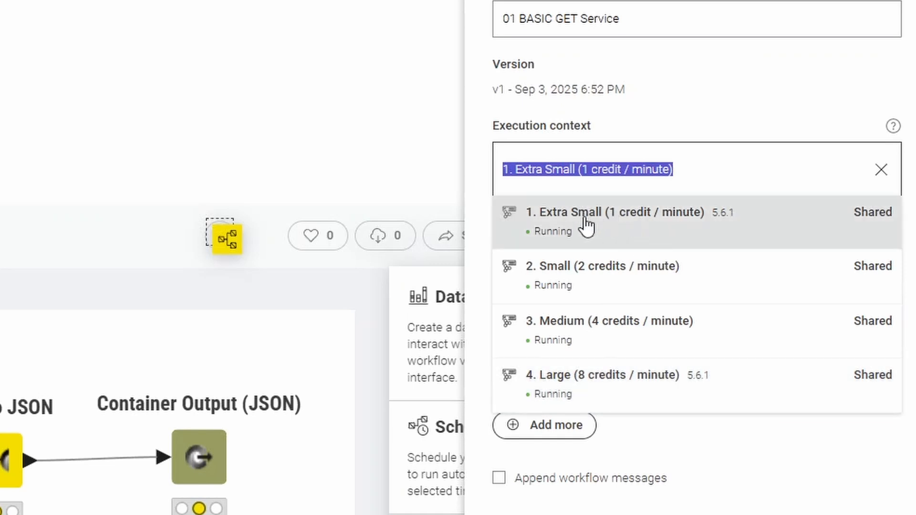
click(623, 231)
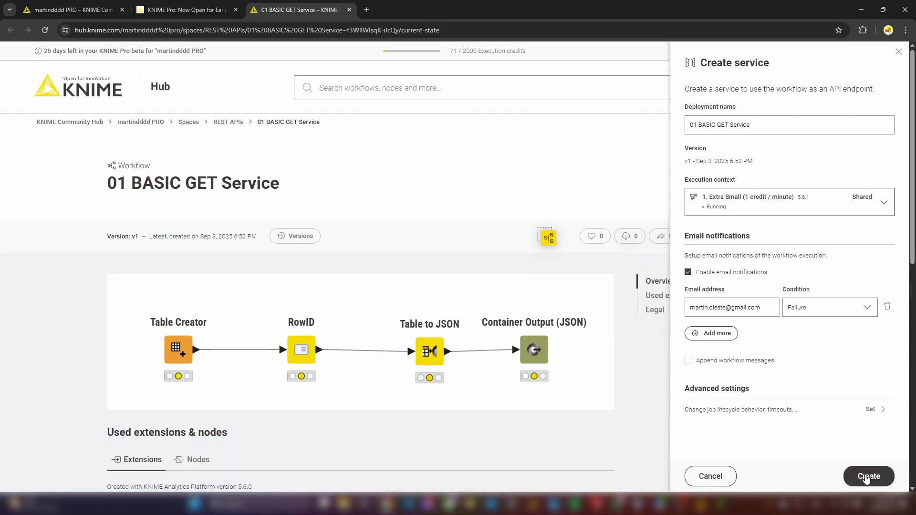
click(866, 478)
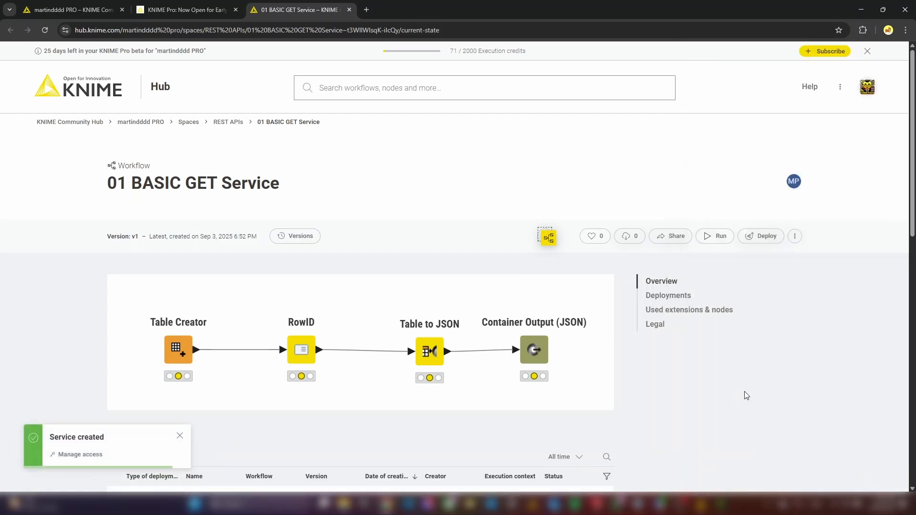
- Open the API docs of the new 01 BASIC GET Service deployment
scroll(651, 404, down, 2)
scroll(651, 404, down, 2)
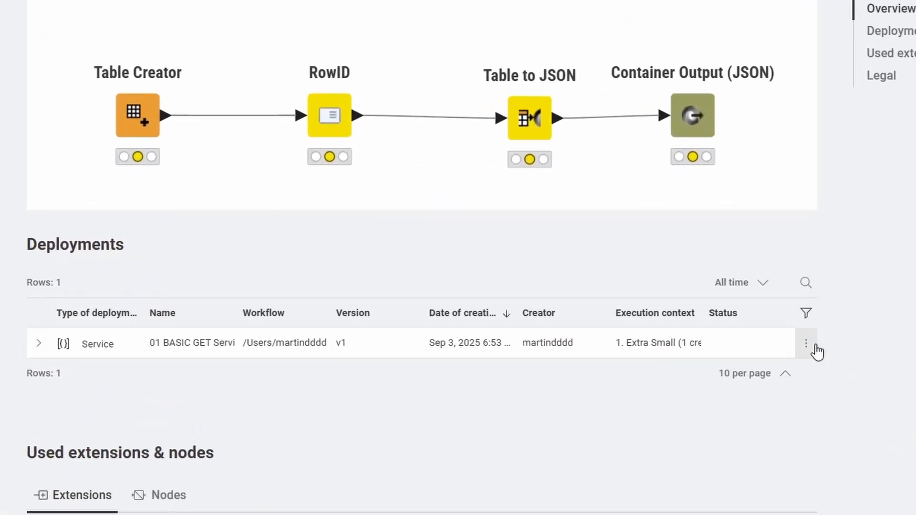
click(809, 352)
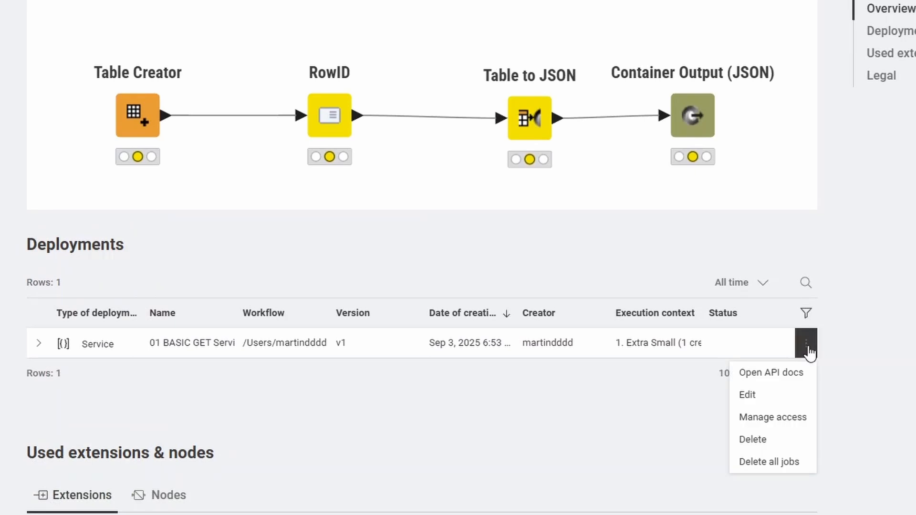
click(770, 377)
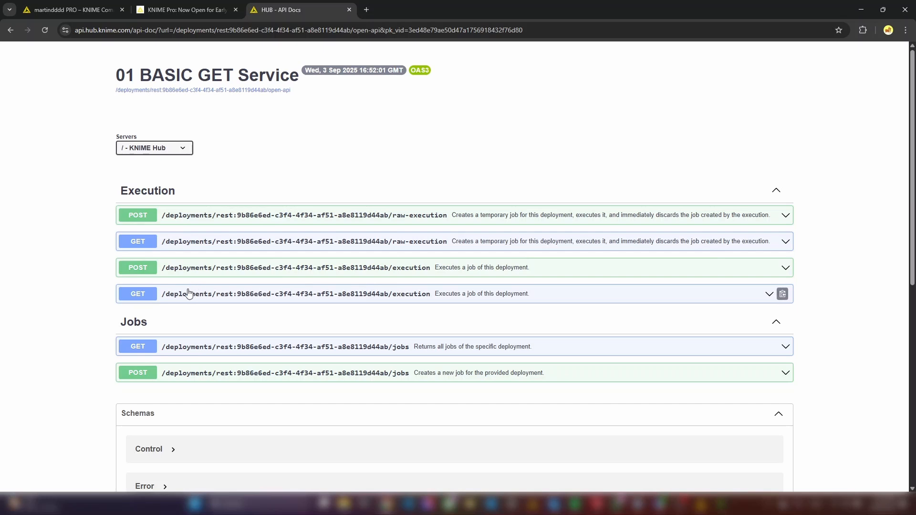
- Try out the GET /execution endpoint with reset set to false and timeout -1, and execute the request
click(770, 295)
scroll(837, 303, down, 2)
scroll(839, 304, down, 2)
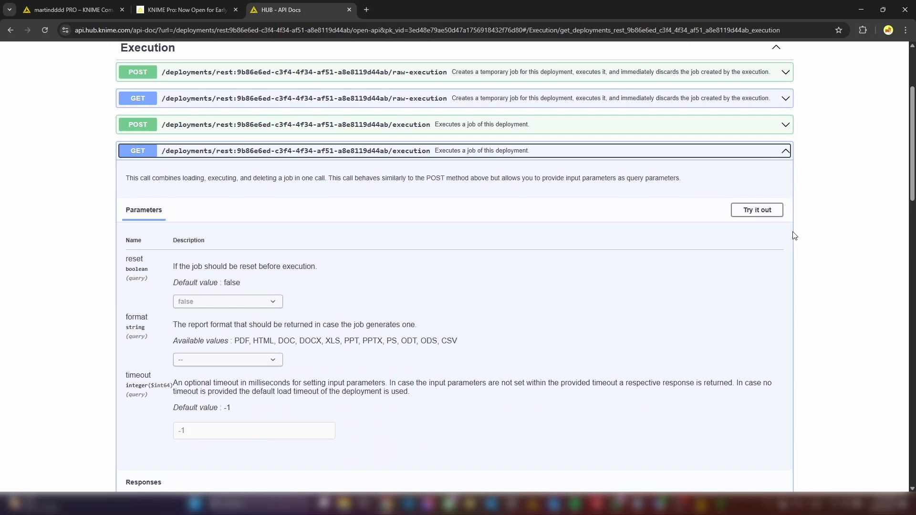
click(760, 211)
scroll(841, 266, down, 2)
scroll(841, 266, down, 2)
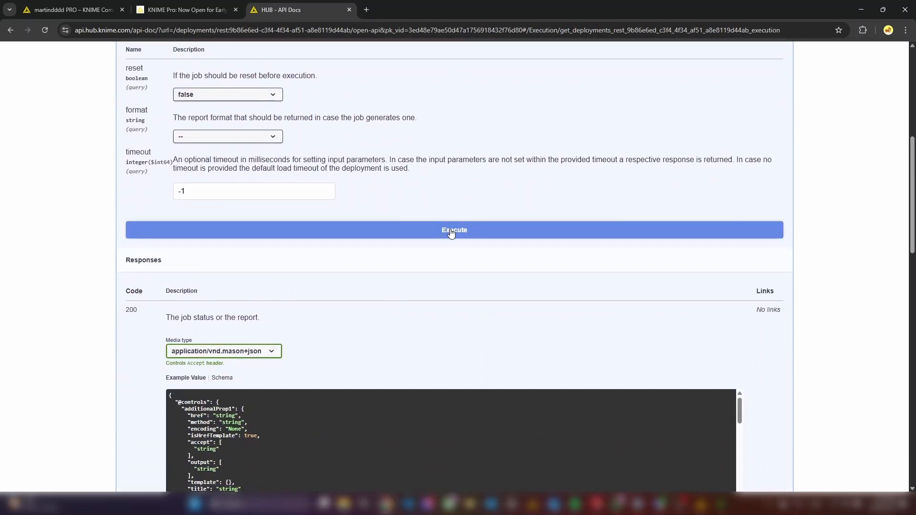
click(451, 233)
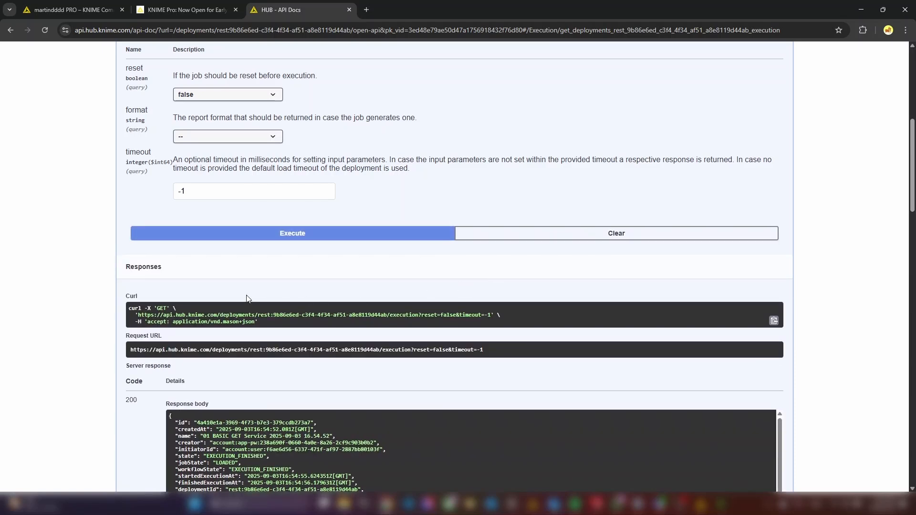
- Examine the response body of the GET call down to its outputValues section
scroll(247, 298, down, 3)
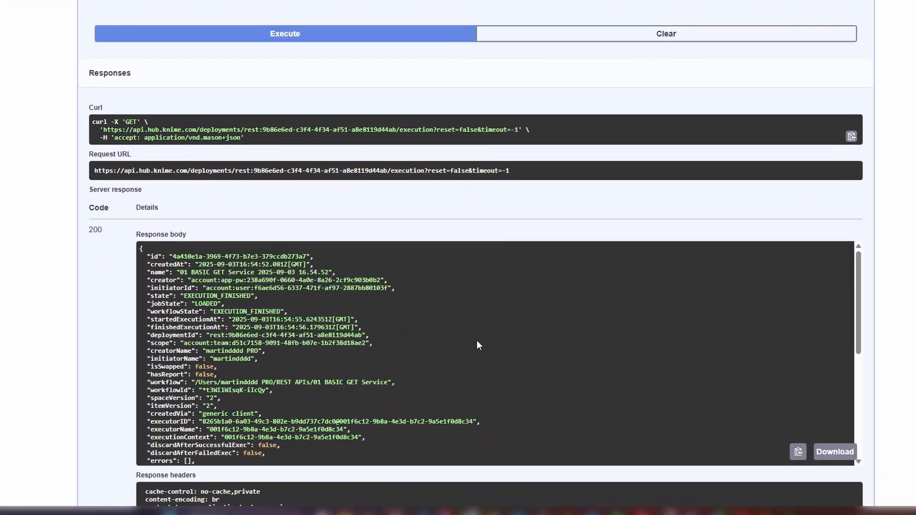
scroll(476, 340, down, 2)
scroll(472, 334, up, 2)
scroll(472, 333, down, 3)
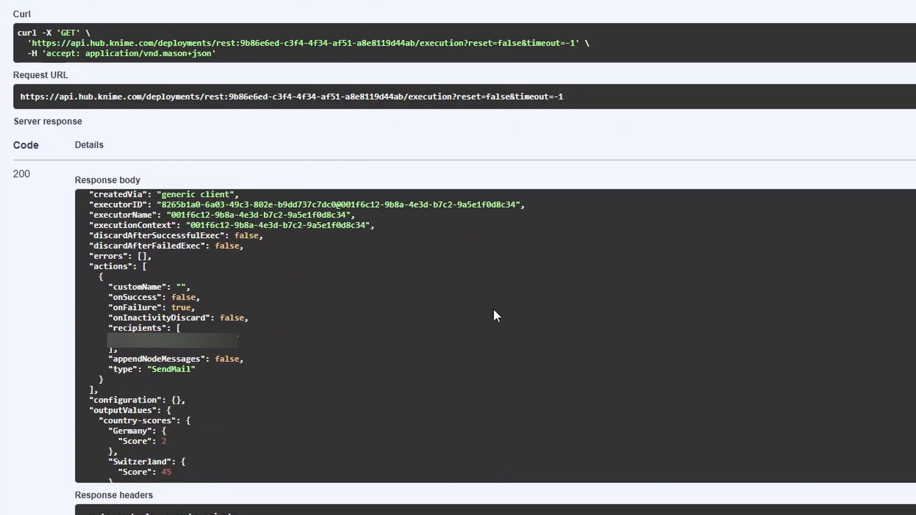
scroll(374, 286, down, 2)
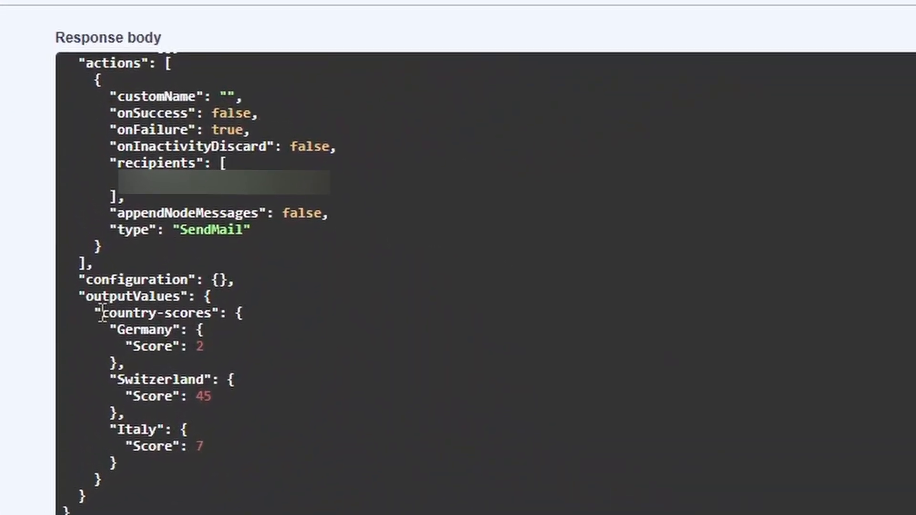
drag(78, 297, 109, 315)
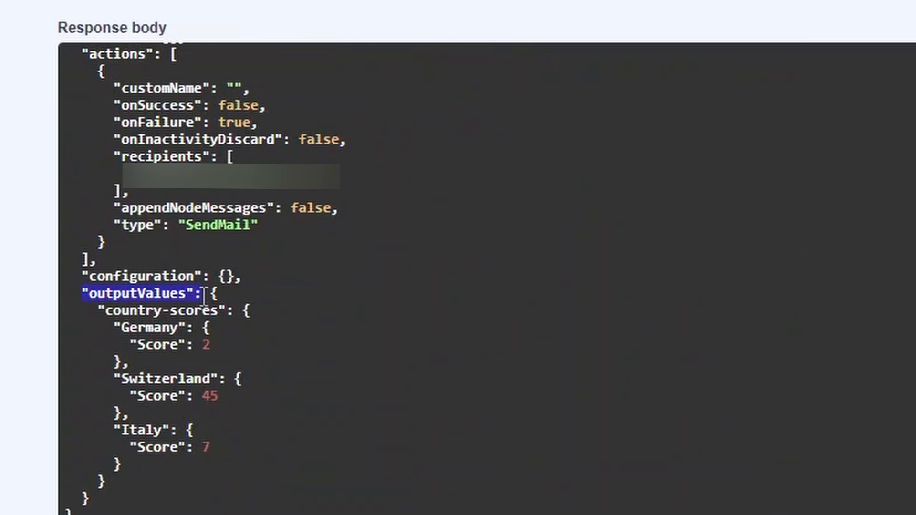
click(223, 302)
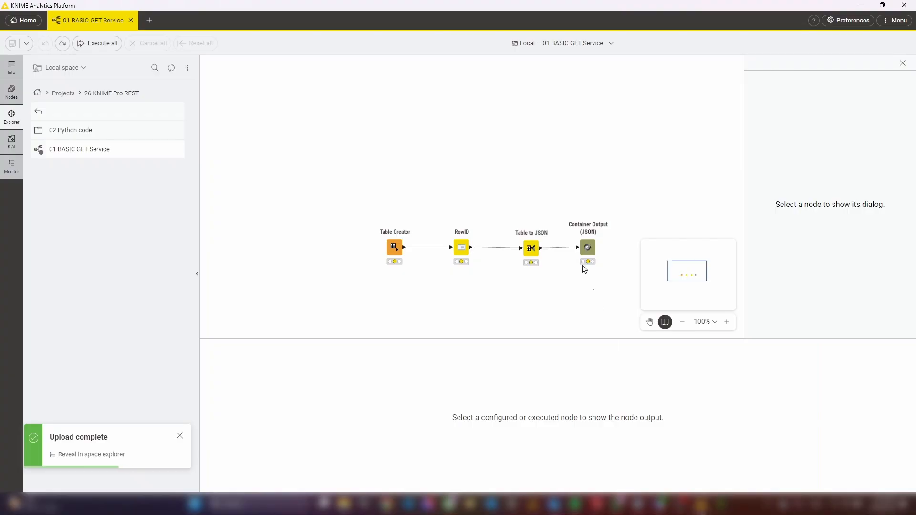
- Check the Container Output (JSON) node in the KNIME workflow against the country-scores block of the API response in the browser
click(587, 247)
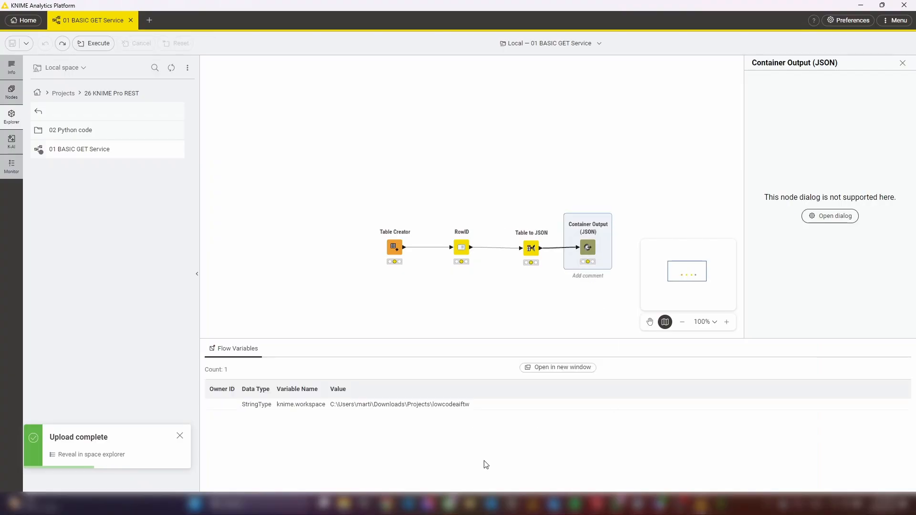
mouse_move(385, 504)
click(382, 462)
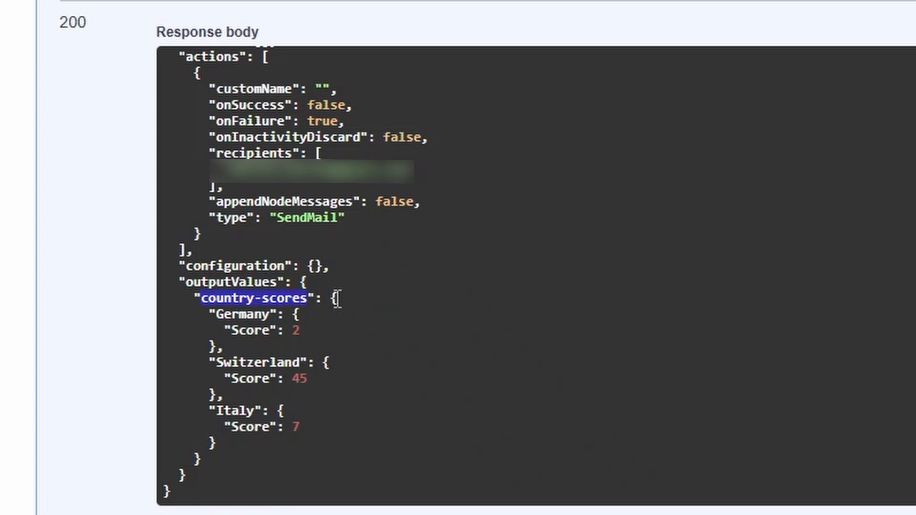
drag(334, 299, 343, 424)
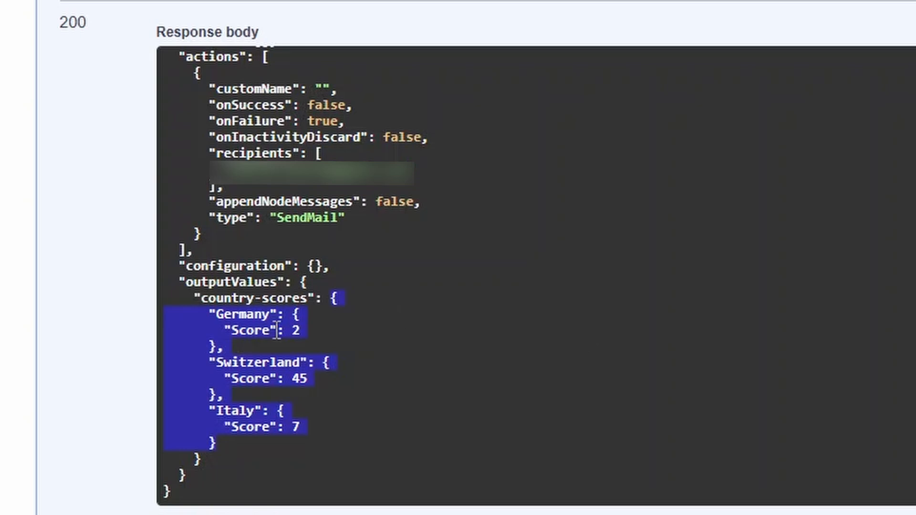
click(293, 330)
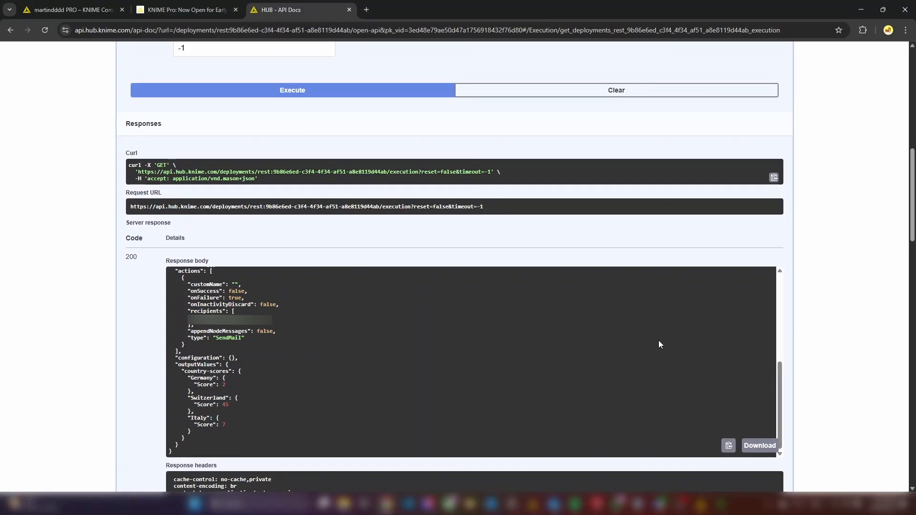
- Clear the GET /execution response and collapse that endpoint in the API docs
scroll(659, 340, up, 5)
click(615, 90)
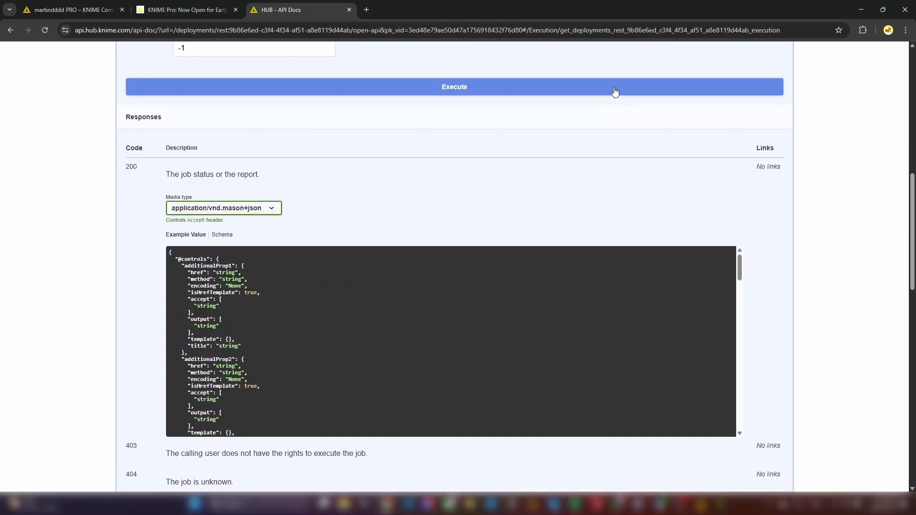
scroll(616, 161, up, 4)
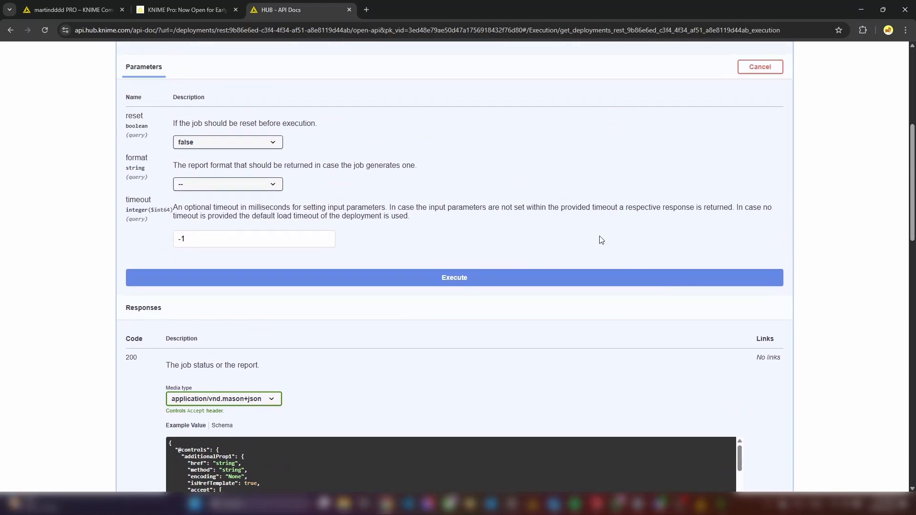
scroll(602, 241, up, 5)
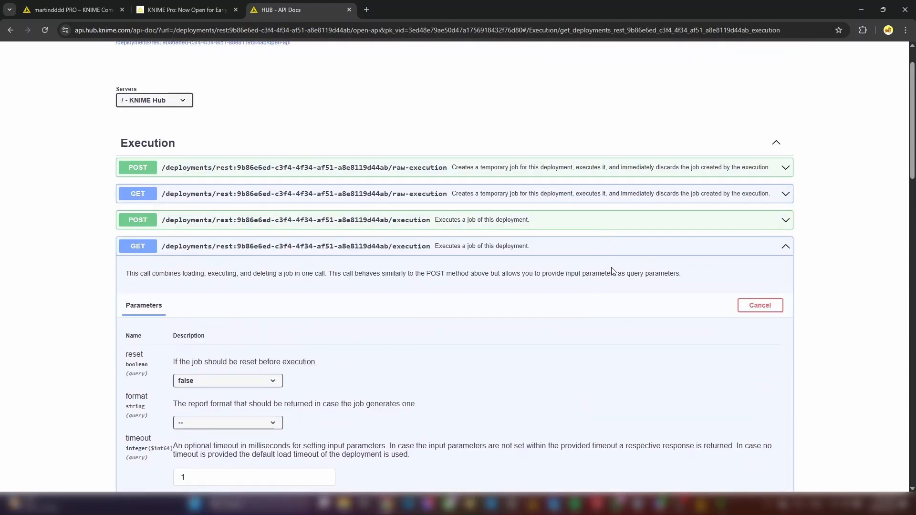
click(772, 247)
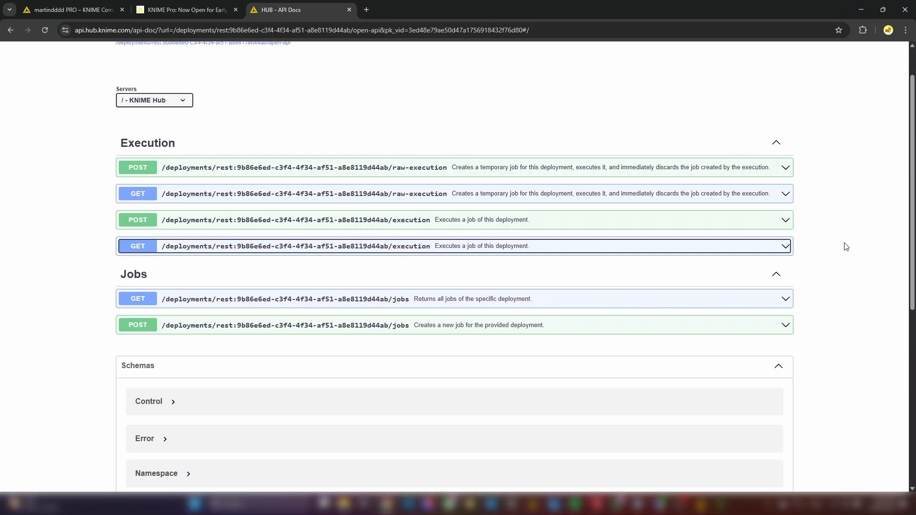
- Go to the personal account's settings on the Hub and open its application passwords page
click(84, 13)
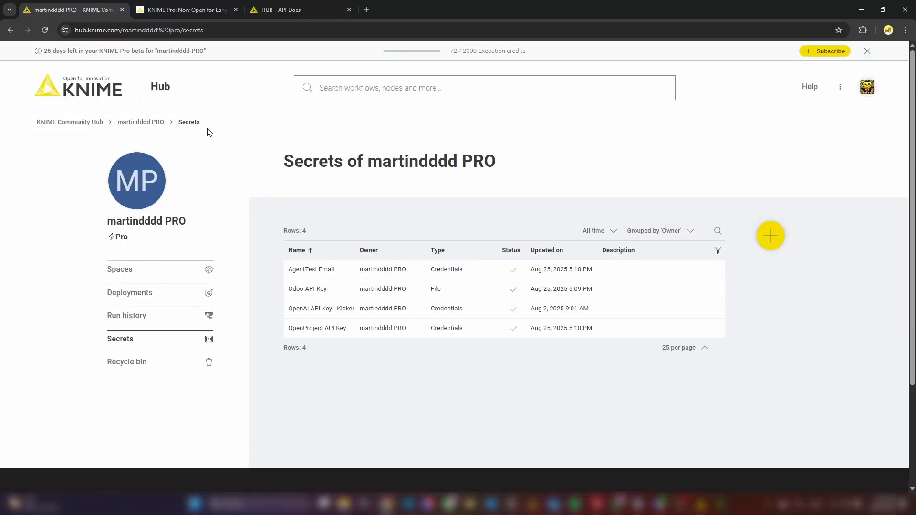
click(868, 91)
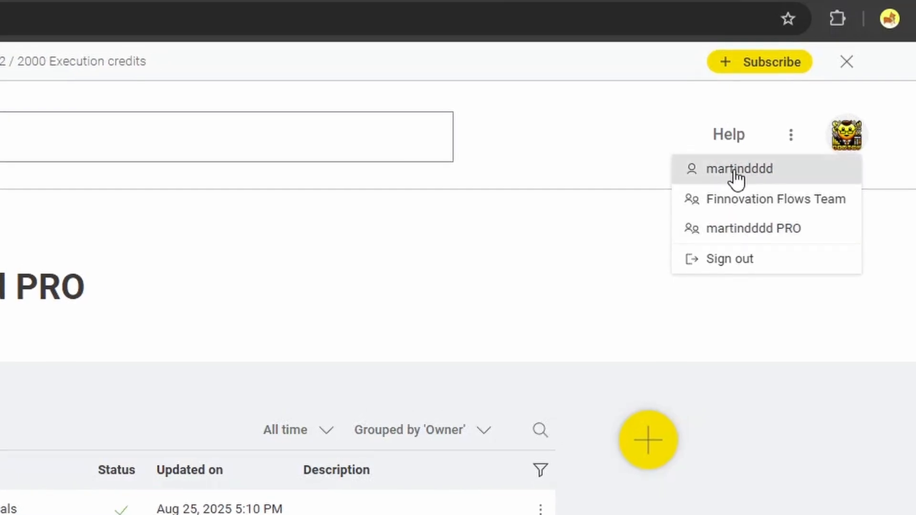
click(735, 169)
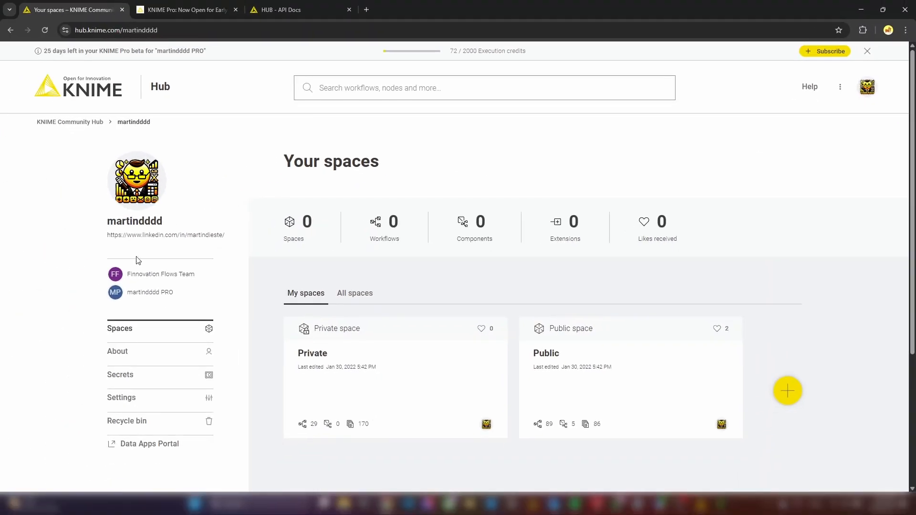
scroll(258, 264, down, 2)
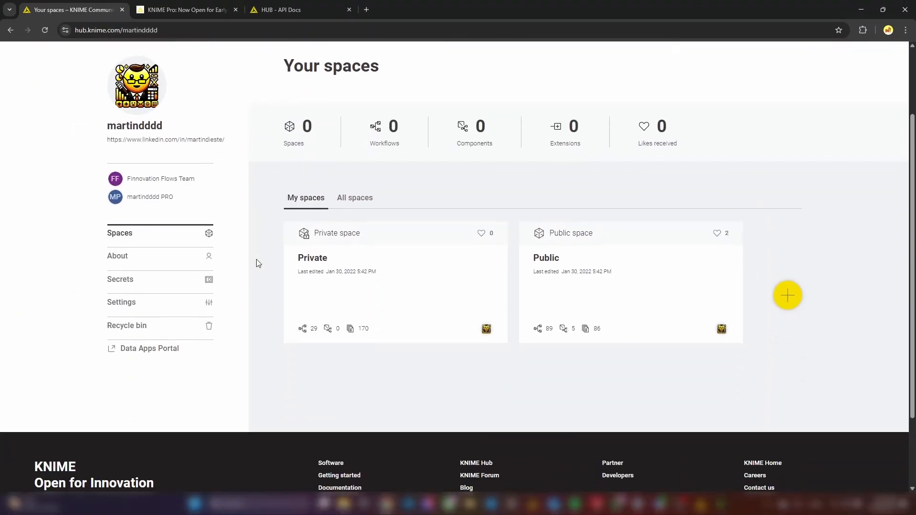
click(125, 305)
scroll(149, 335, down, 1)
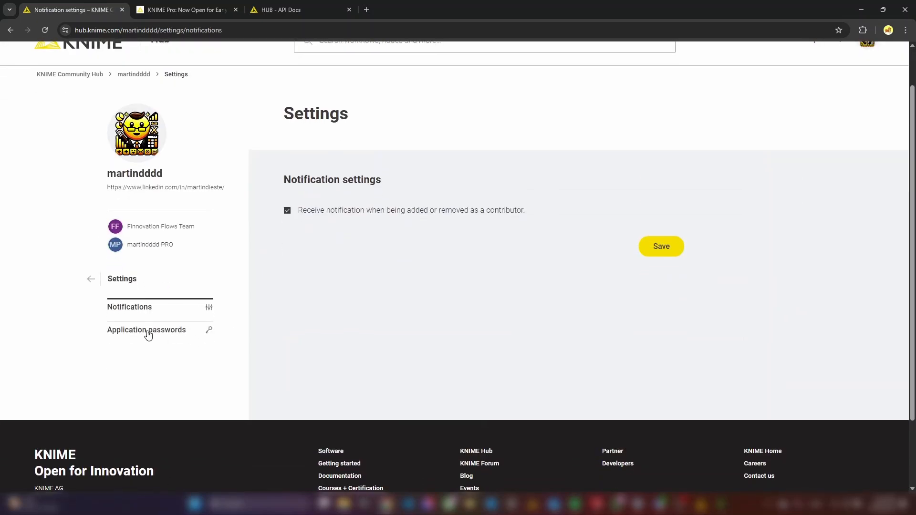
click(145, 332)
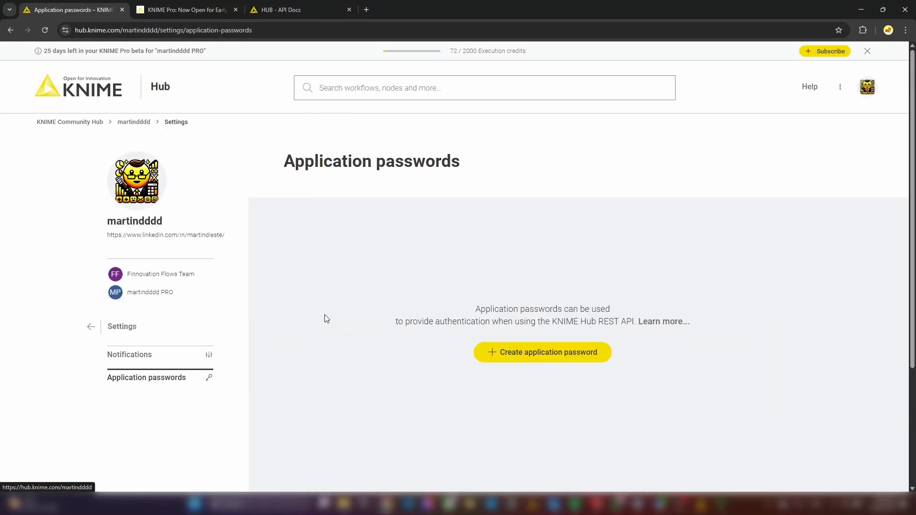
- Create an application password named REST Test, copy its credentials and reload the application passwords list
click(537, 356)
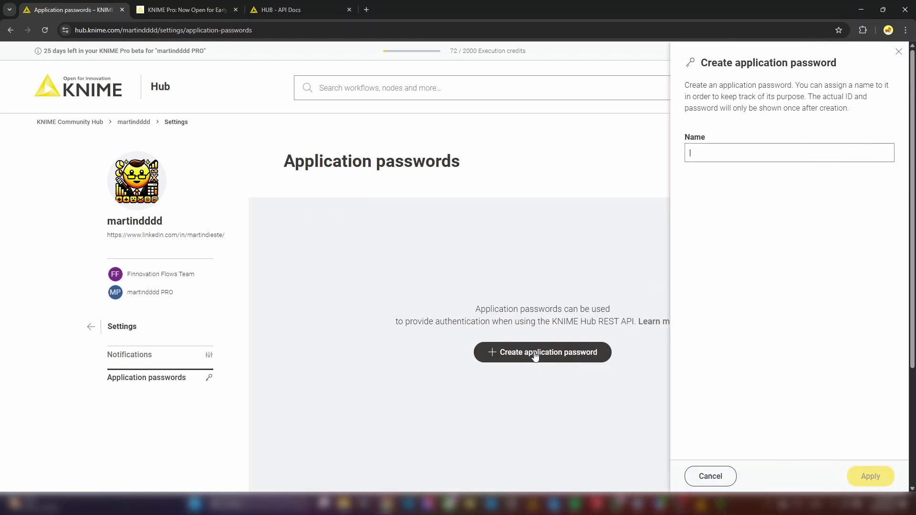
text(REST Test)
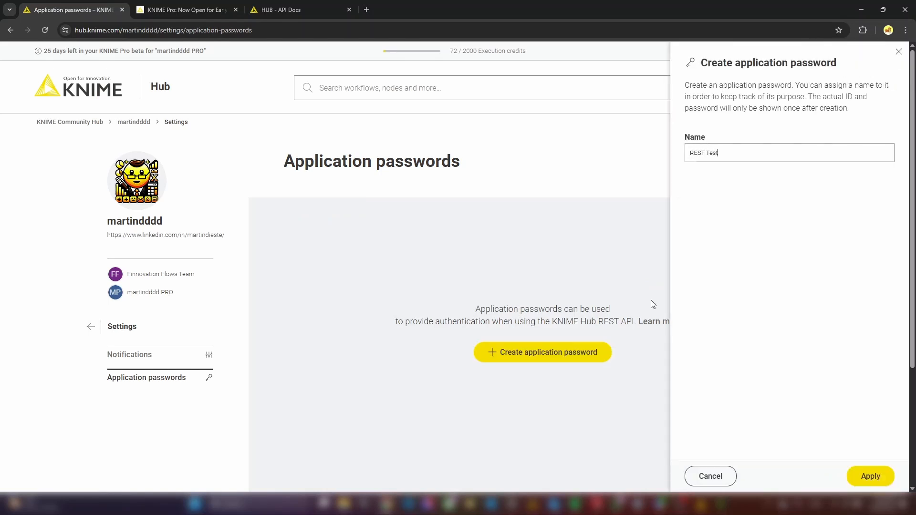
click(872, 477)
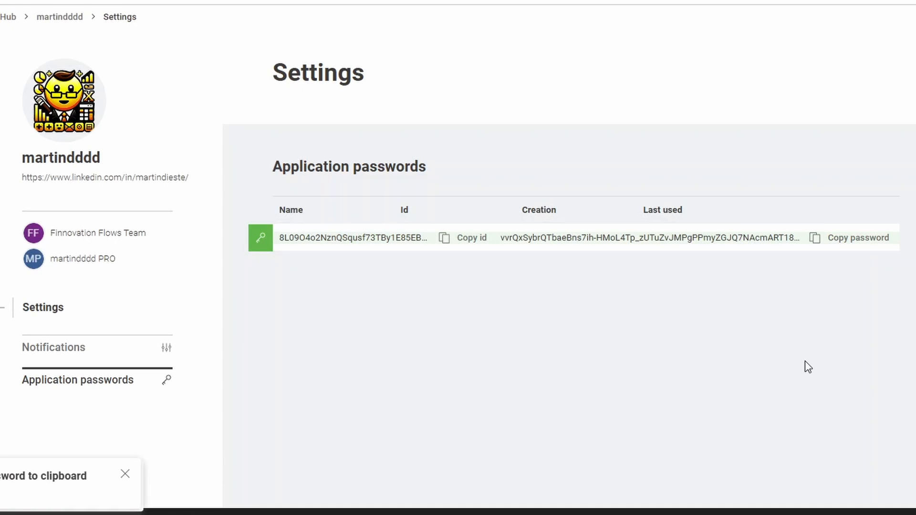
click(66, 352)
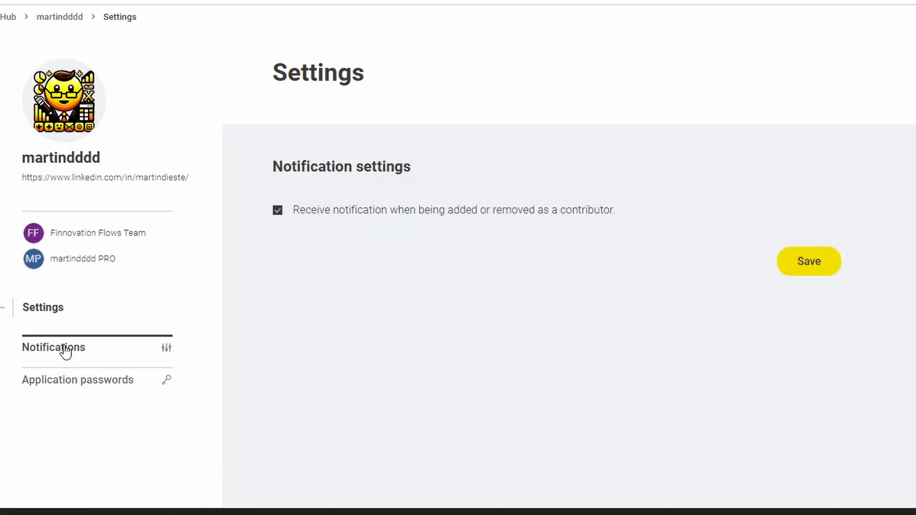
click(74, 384)
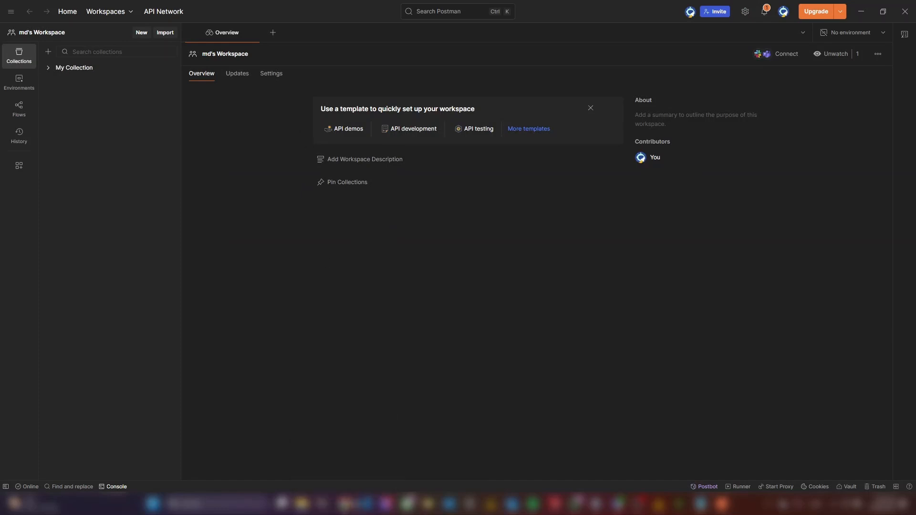
- Open the 01 BASIC GET Service open-api definition from the API docs in a new browser tab and copy its entire JSON
click(353, 505)
click(281, 11)
scroll(288, 98, up, 1)
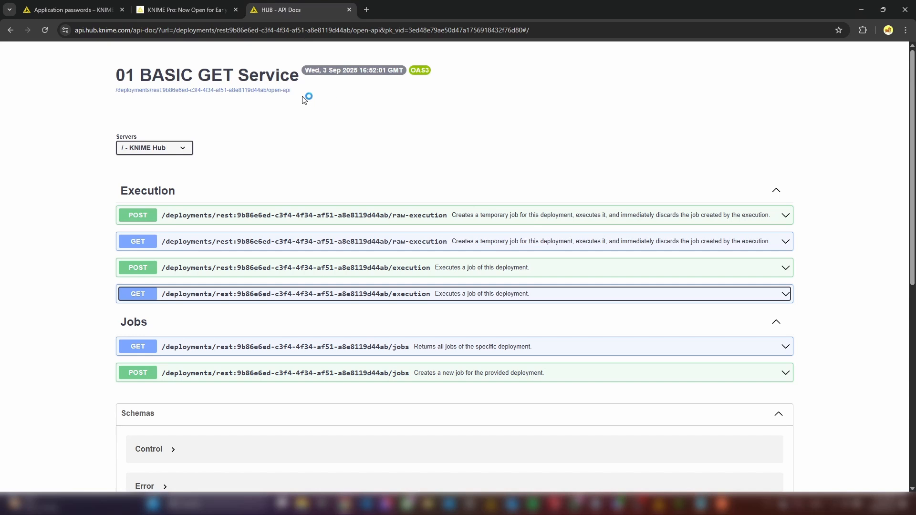
right_click(245, 91)
click(213, 124)
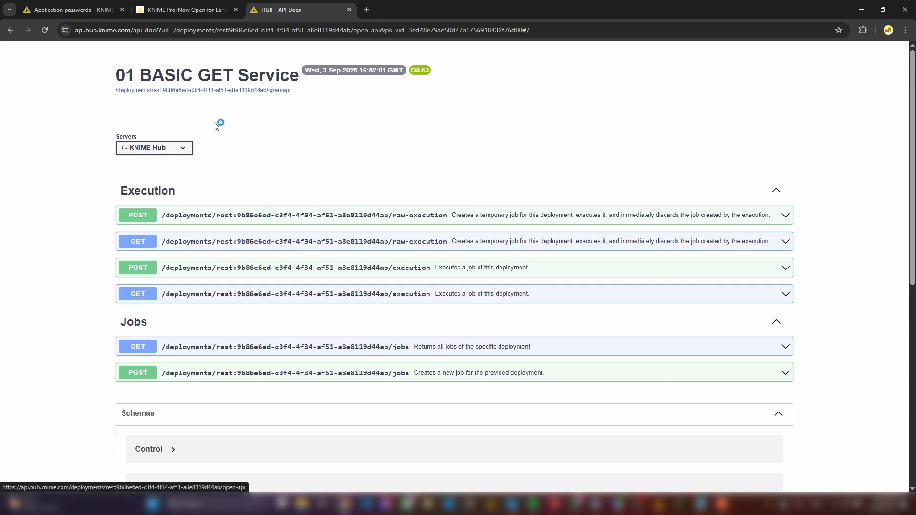
right_click(276, 91)
click(314, 102)
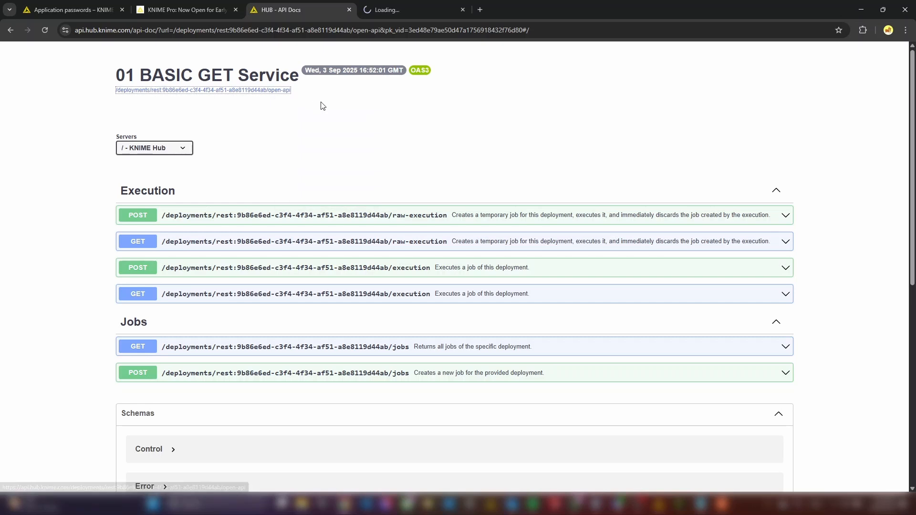
click(414, 7)
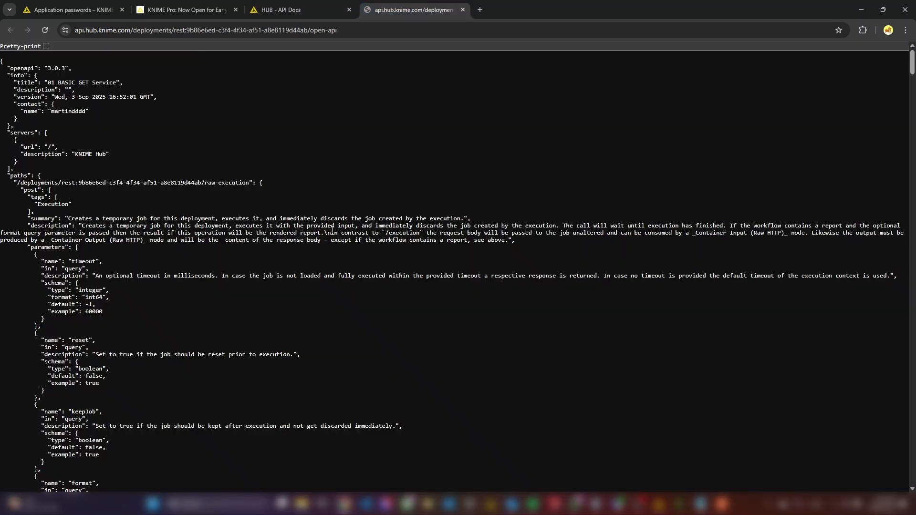
key(ctrl+a)
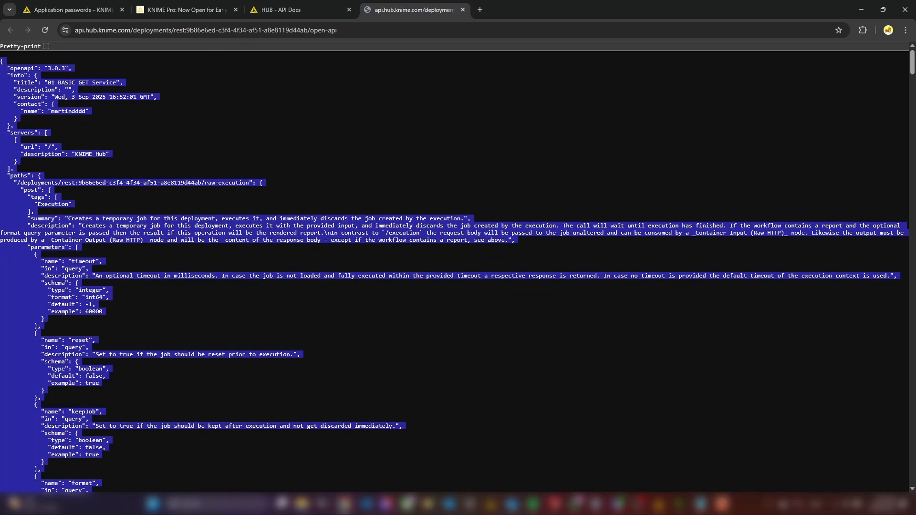
- Switch to Postman and import the copied open-api JSON as a new collection
mouse_move(723, 500)
click(715, 444)
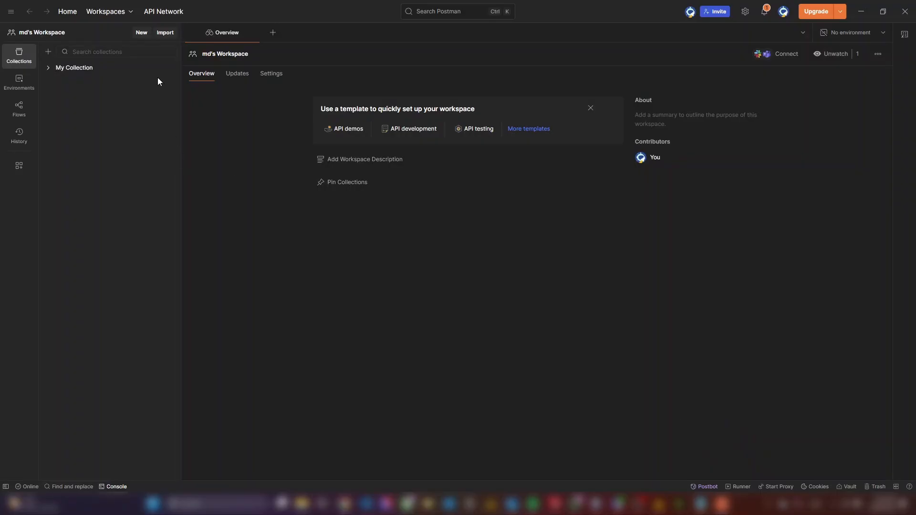
click(167, 33)
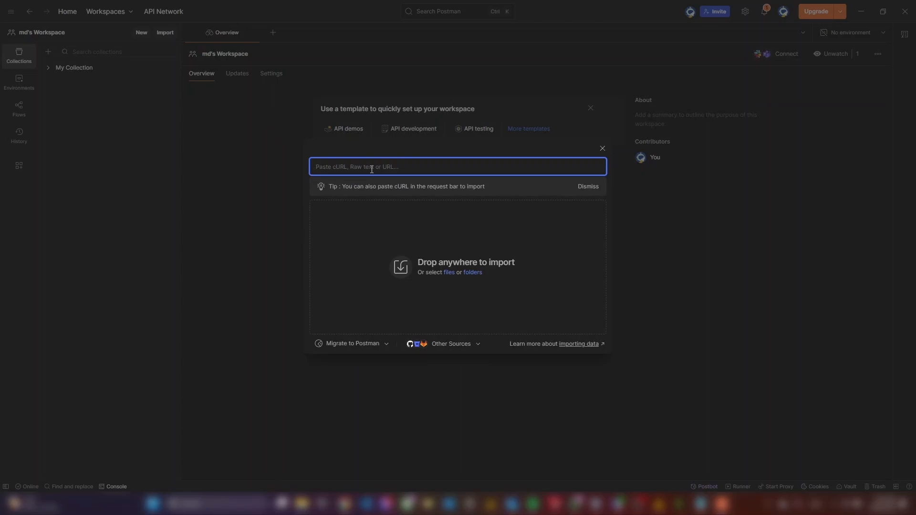
key(ctrl+v)
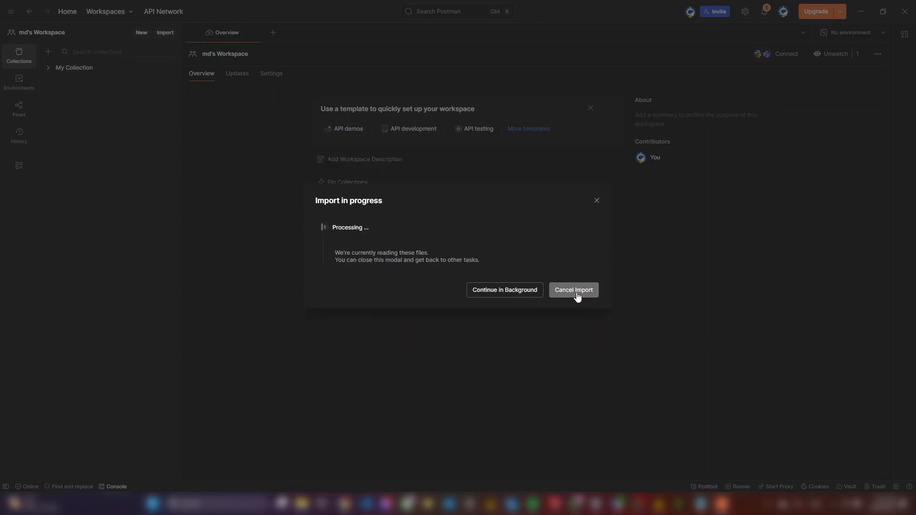
click(590, 285)
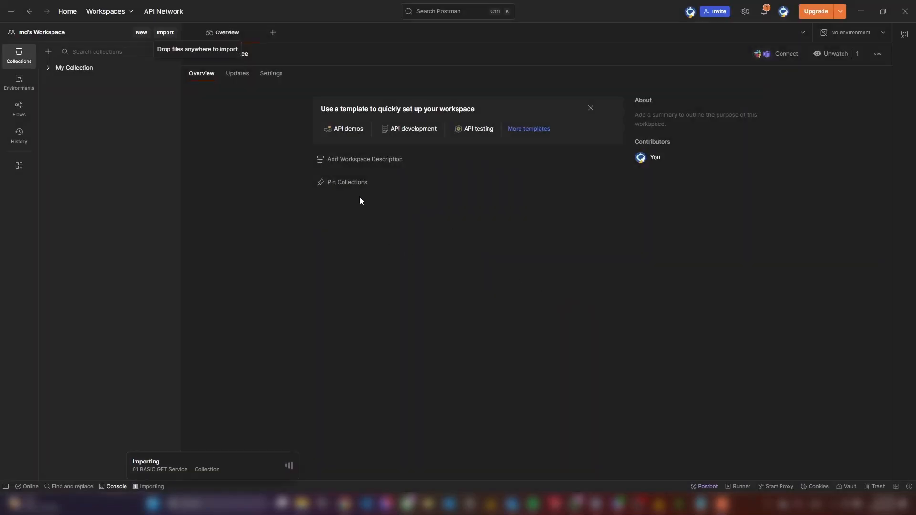
- Expand the 01 BASIC GET Service collection through its deployments folder and open the GET request in the execution folder
click(47, 69)
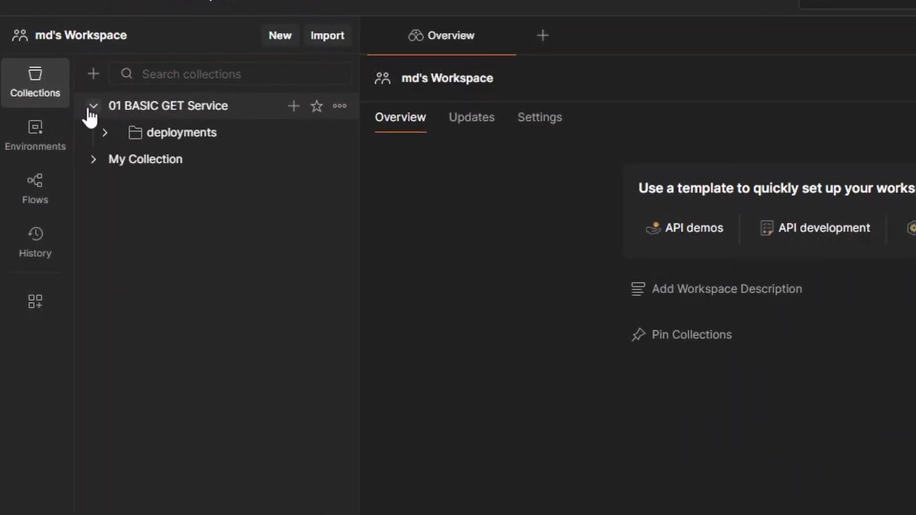
click(104, 133)
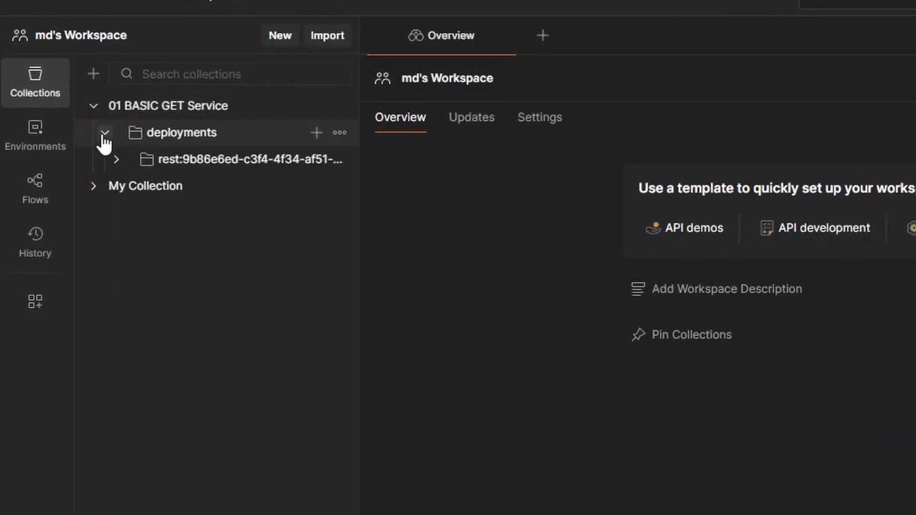
click(118, 168)
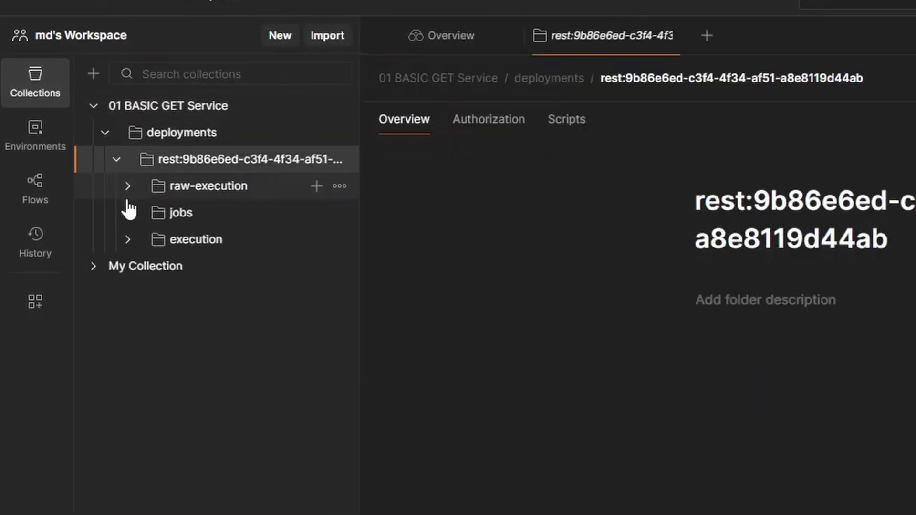
click(129, 192)
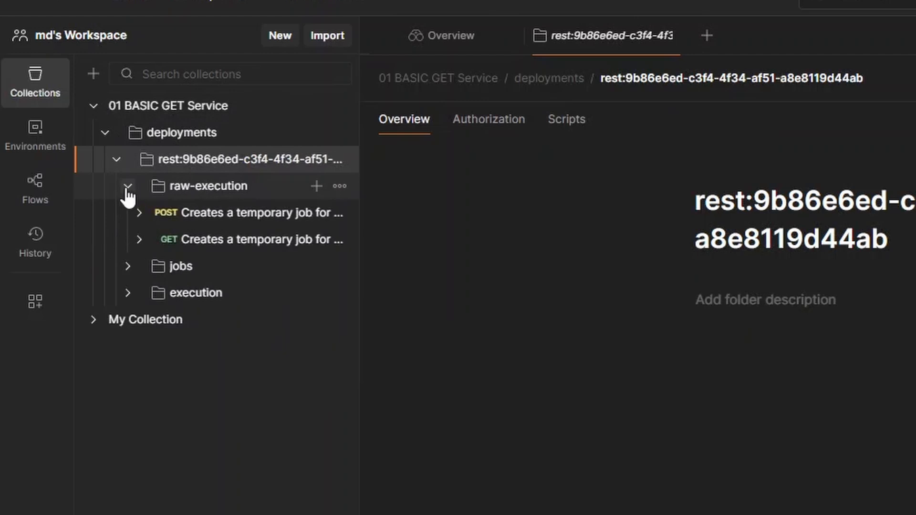
click(129, 191)
click(129, 213)
click(128, 214)
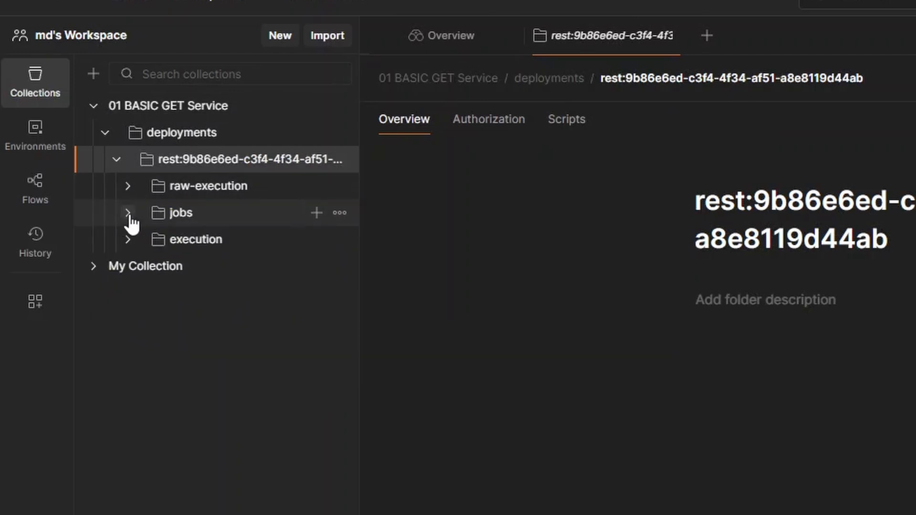
click(128, 240)
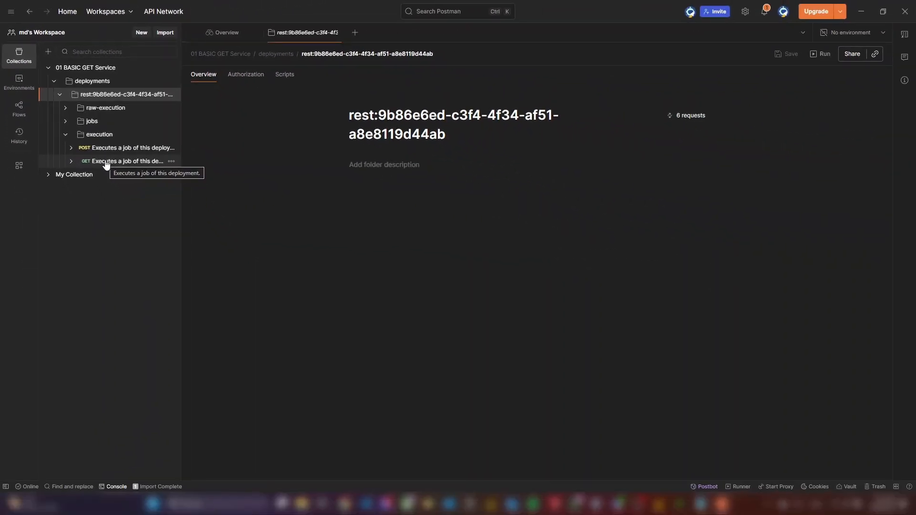
click(105, 162)
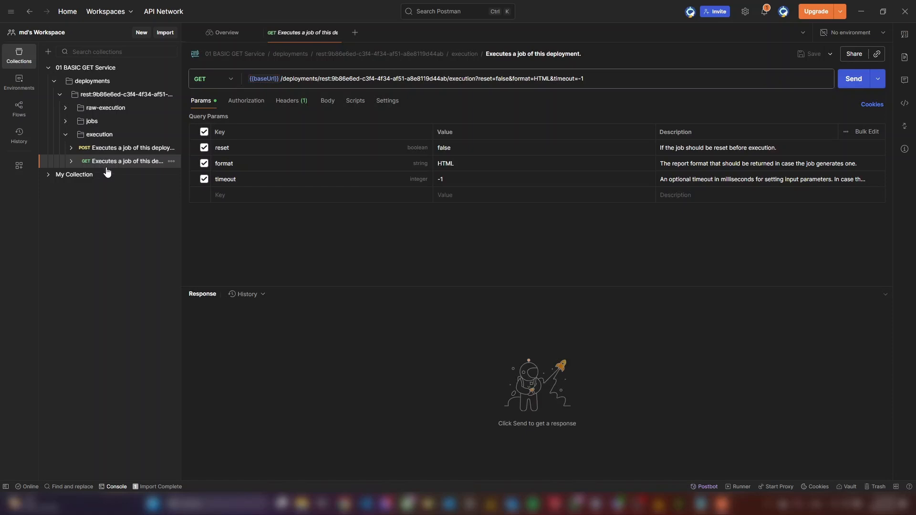
- Set the GET execution request's authorization to Basic Auth, paste the application password's username and password, and send the request
click(256, 103)
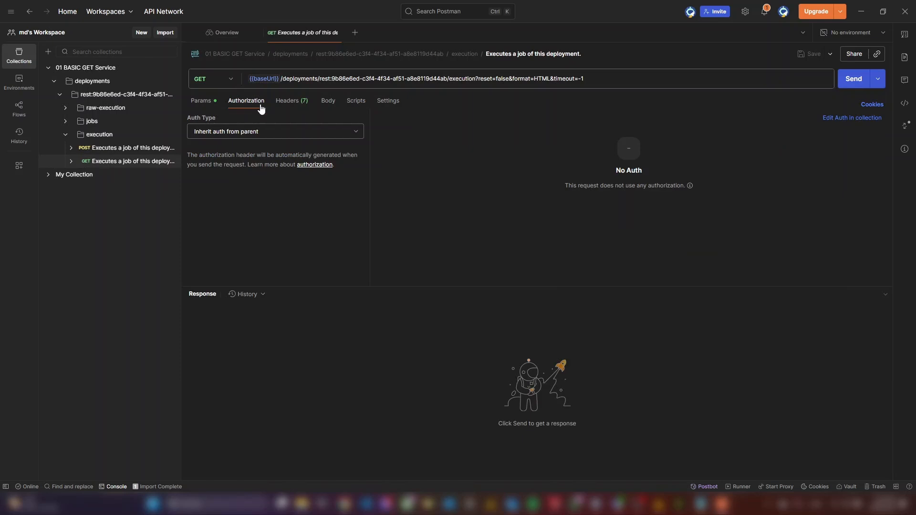
click(355, 133)
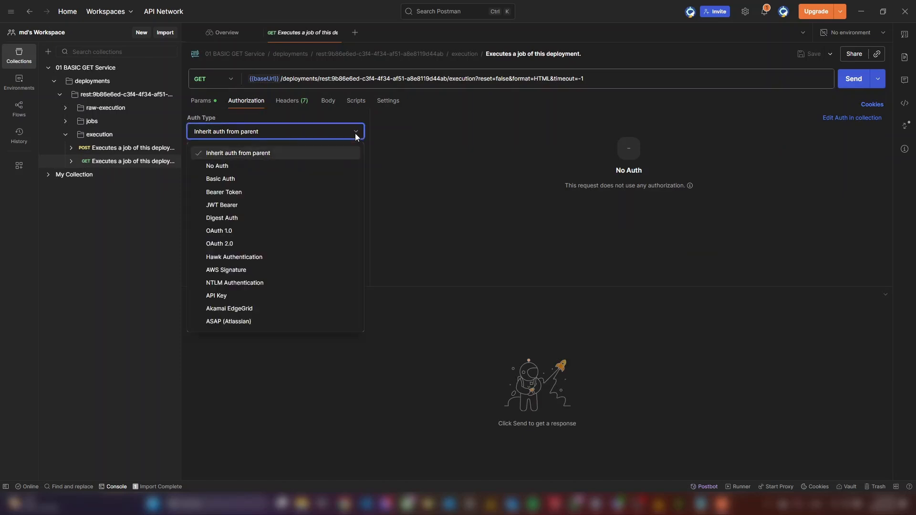
click(301, 183)
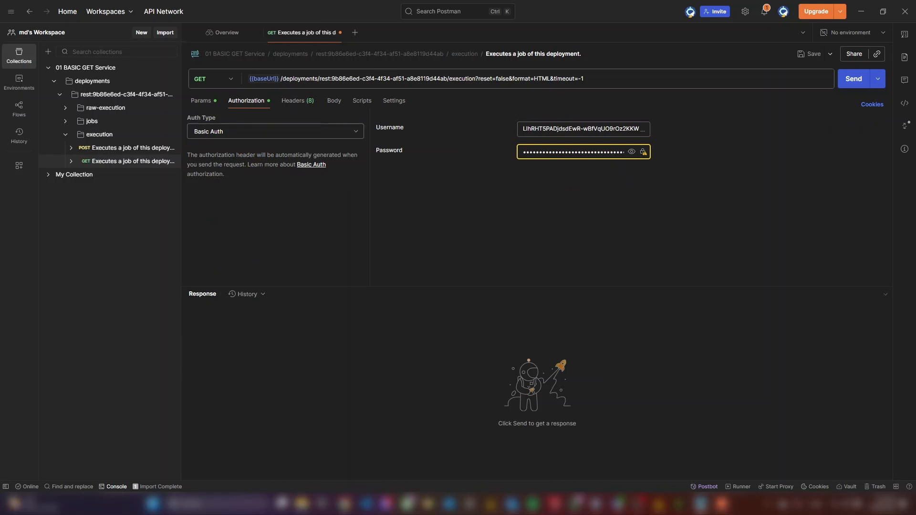
click(554, 129)
key(ctrl+a)
key(ctrl+v)
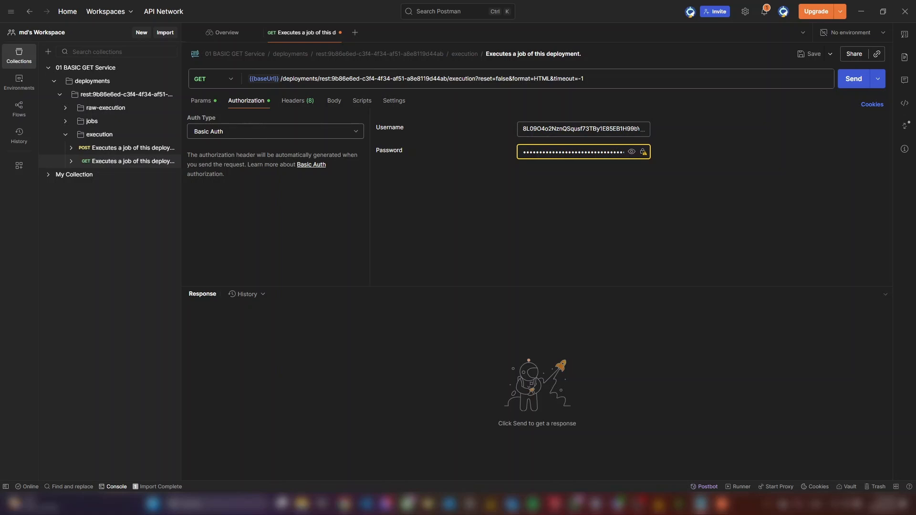
key(ctrl+a)
key(ctrl+v)
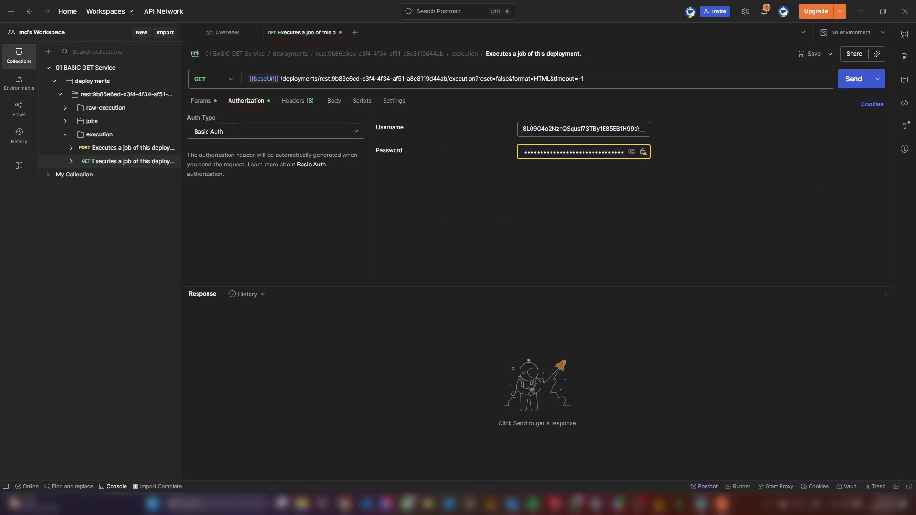
click(853, 79)
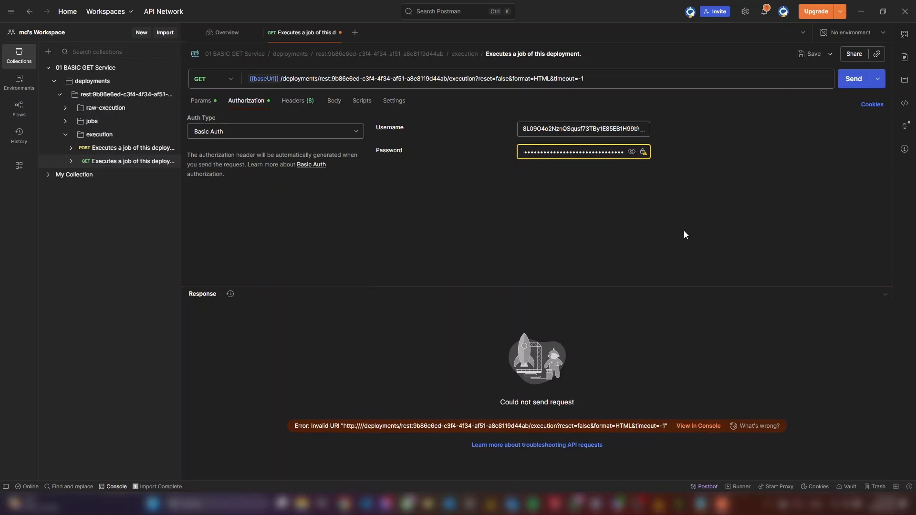
mouse_move(259, 81)
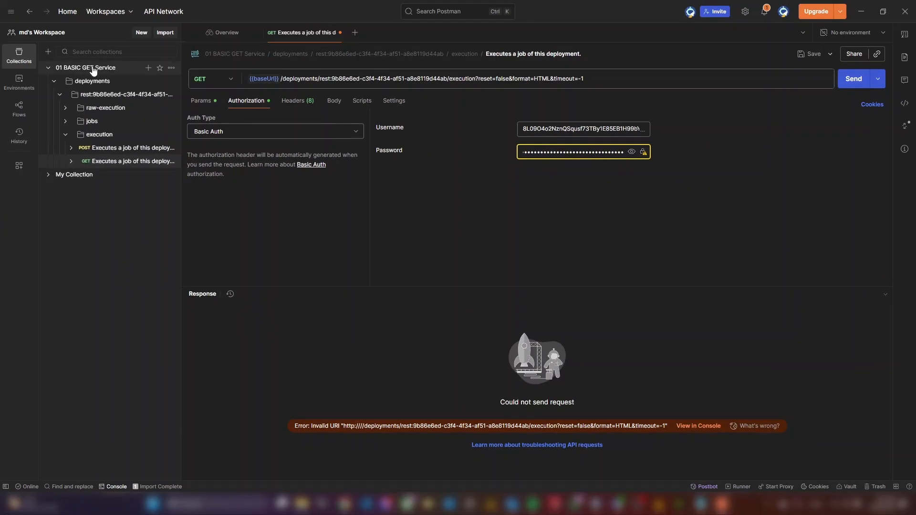
click(93, 69)
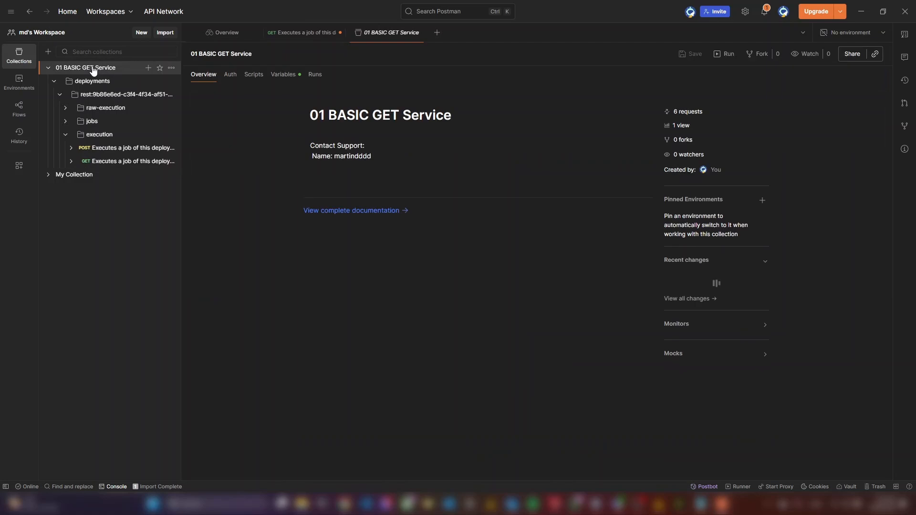
click(283, 78)
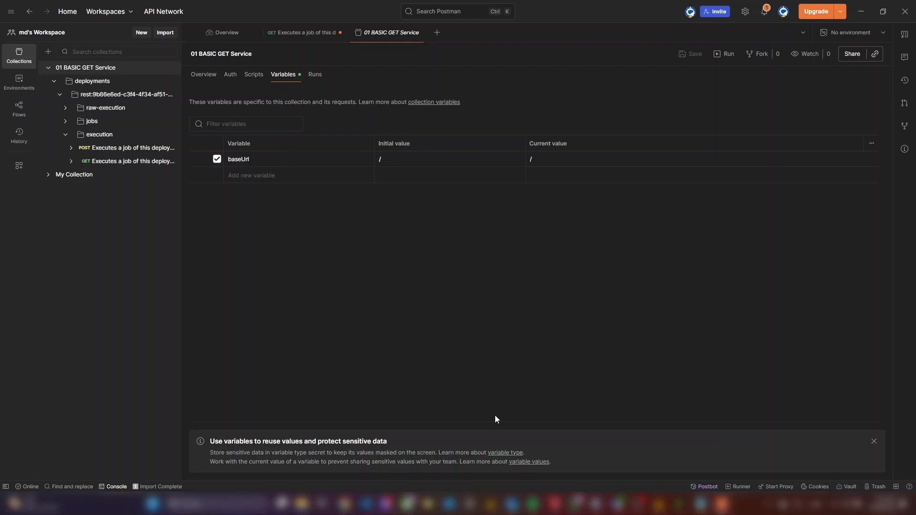
mouse_move(347, 505)
click(342, 445)
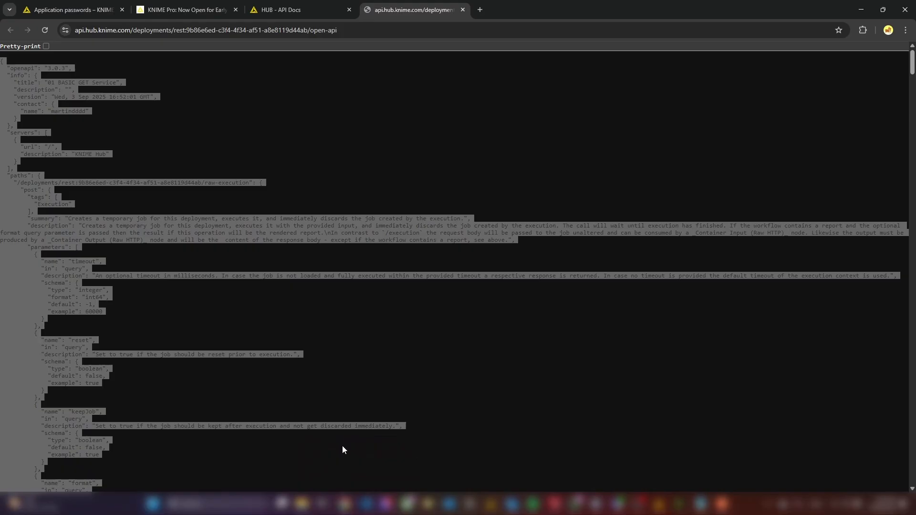
click(132, 30)
drag(132, 30, 84, 37)
key(ctrl+c)
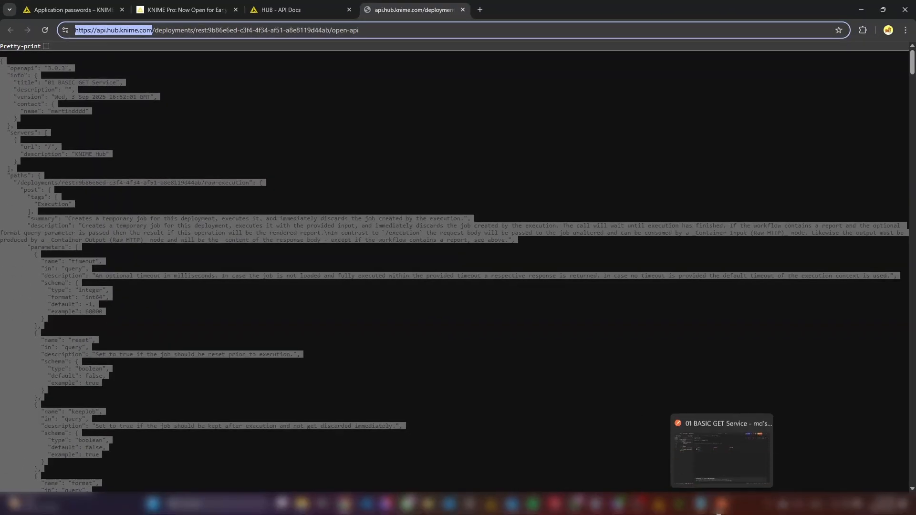
click(719, 512)
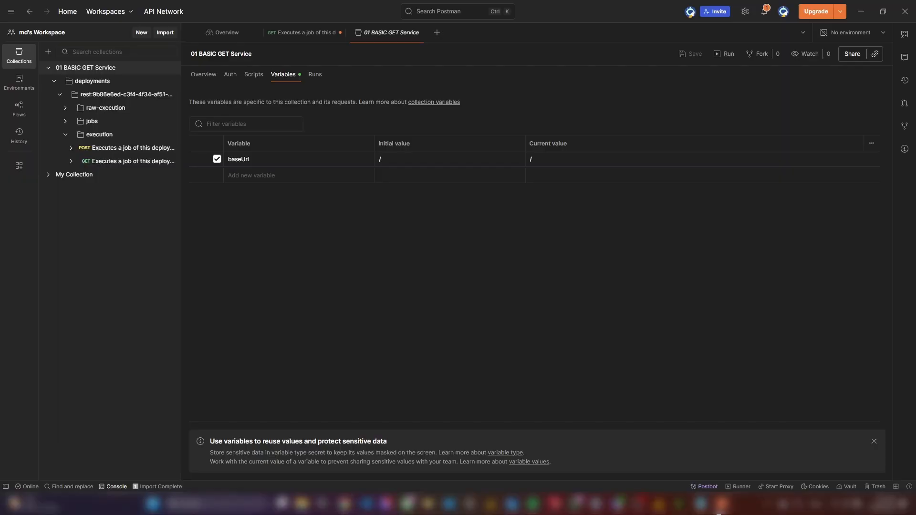
key(ctrl+v)
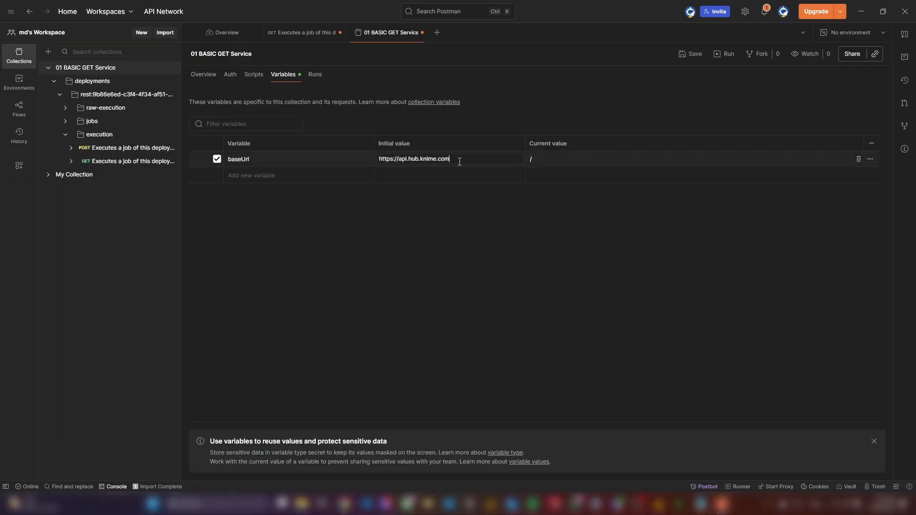
click(531, 159)
text(https://api.hub.knime.com/)
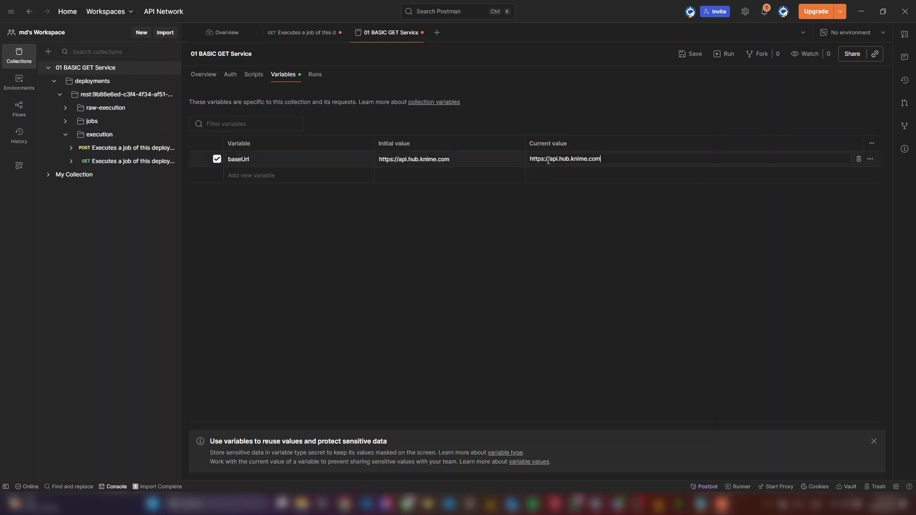
click(504, 253)
click(688, 54)
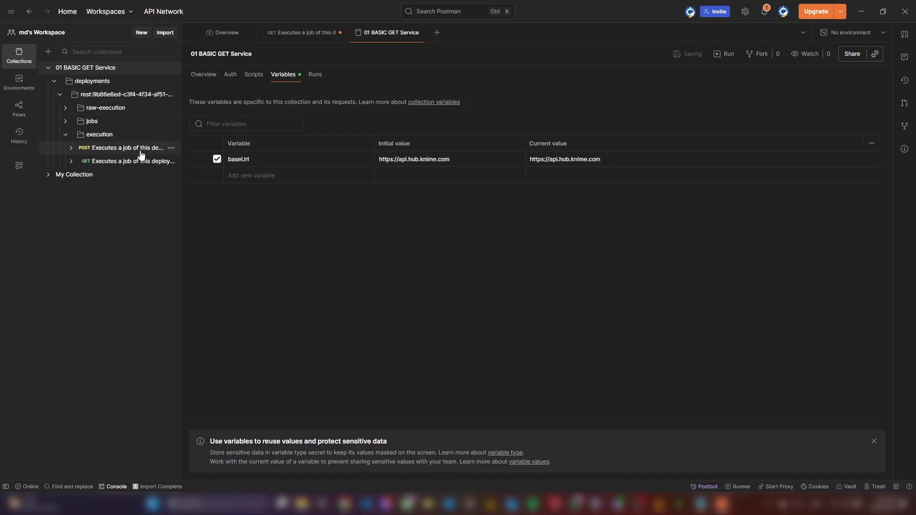
- Send the GET execution request again and examine the country-scores output values in its JSON response
click(118, 162)
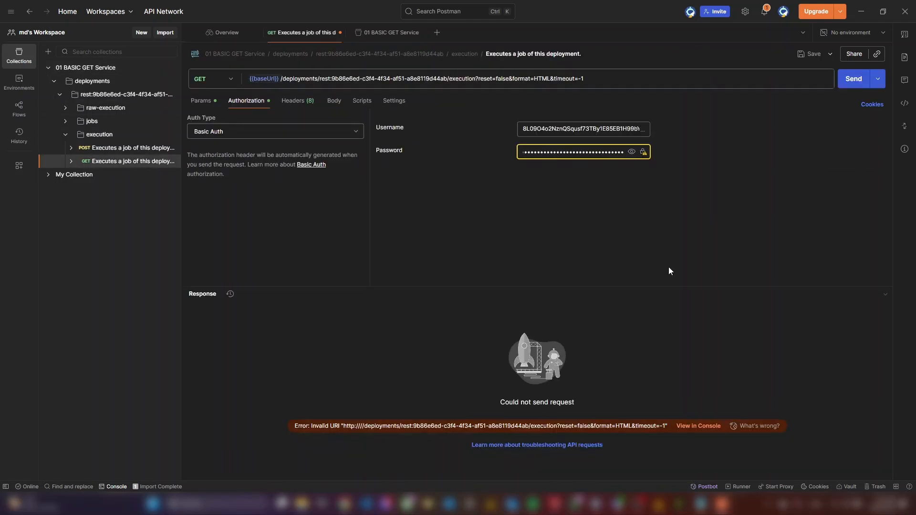
click(854, 79)
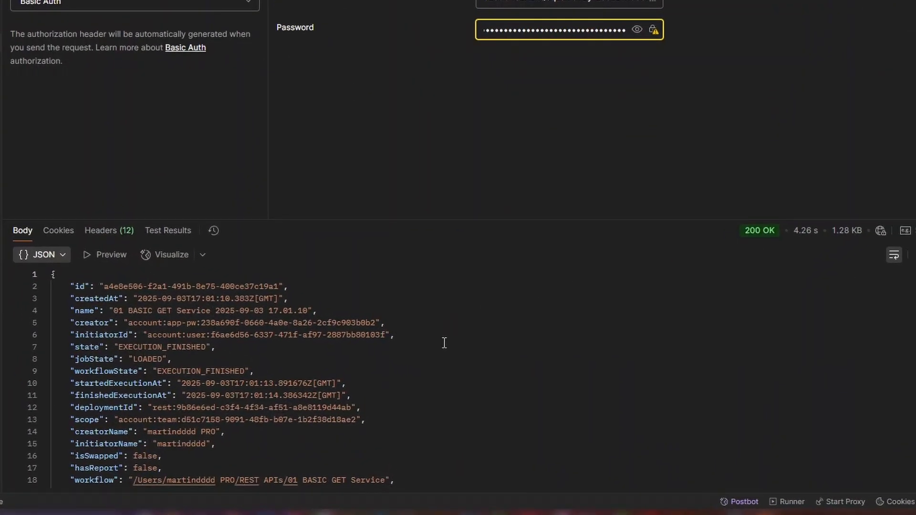
scroll(443, 343, down, 5)
scroll(444, 344, down, 4)
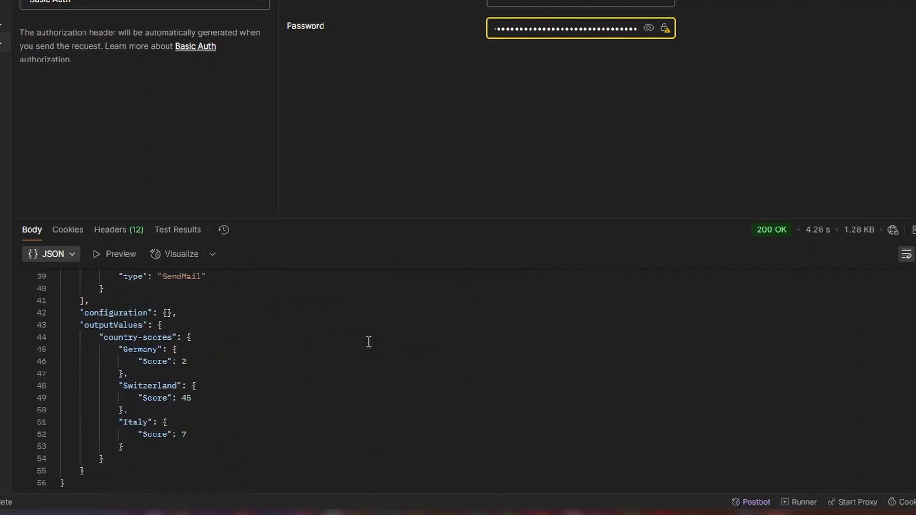
drag(86, 326, 147, 327)
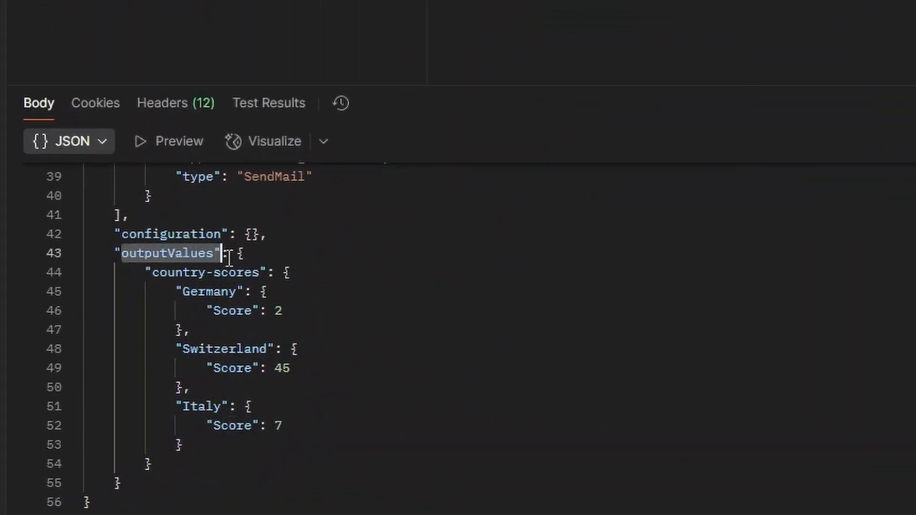
drag(153, 272, 263, 278)
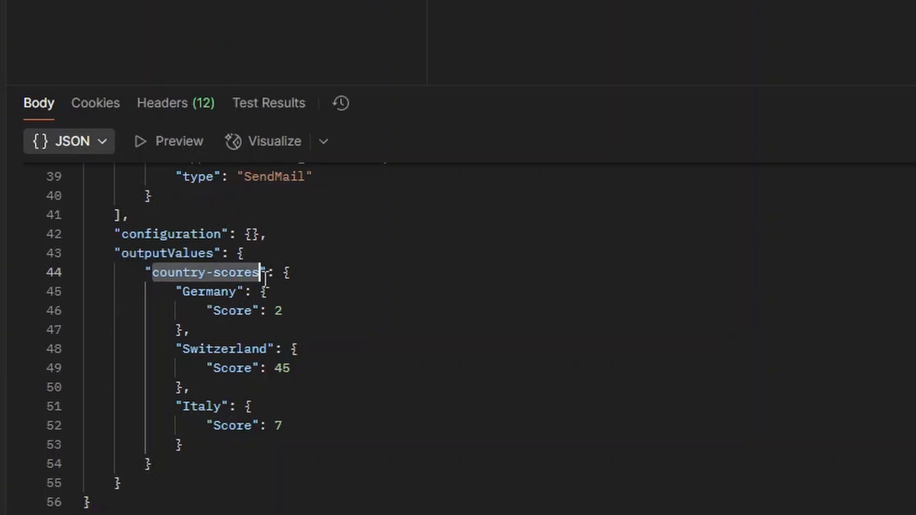
drag(176, 292, 337, 427)
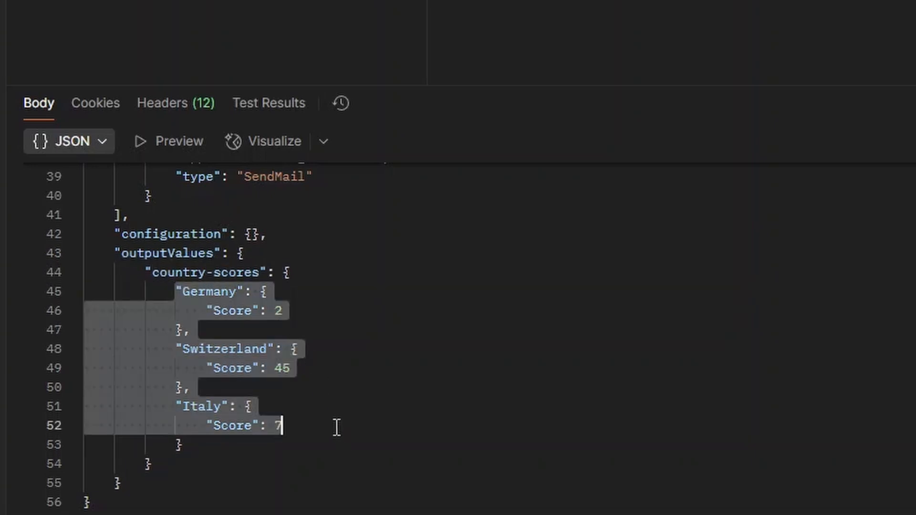
click(545, 383)
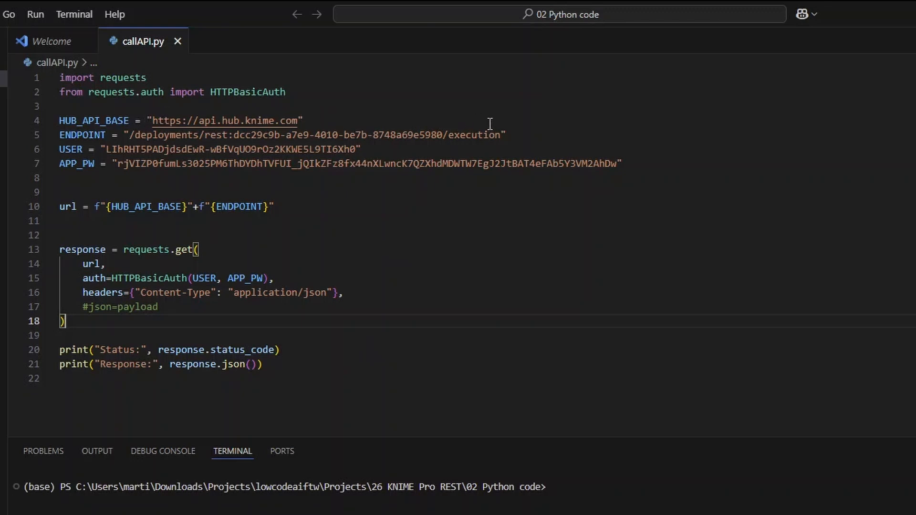
- Copy the GET execution path from the API docs in the browser and set ENDPOINT in callAPI.py to /deployments/rest:9b86e6ed-c3f4-4f34-af51-a8e8119d44ab/execution in VS Code
drag(501, 135, 130, 132)
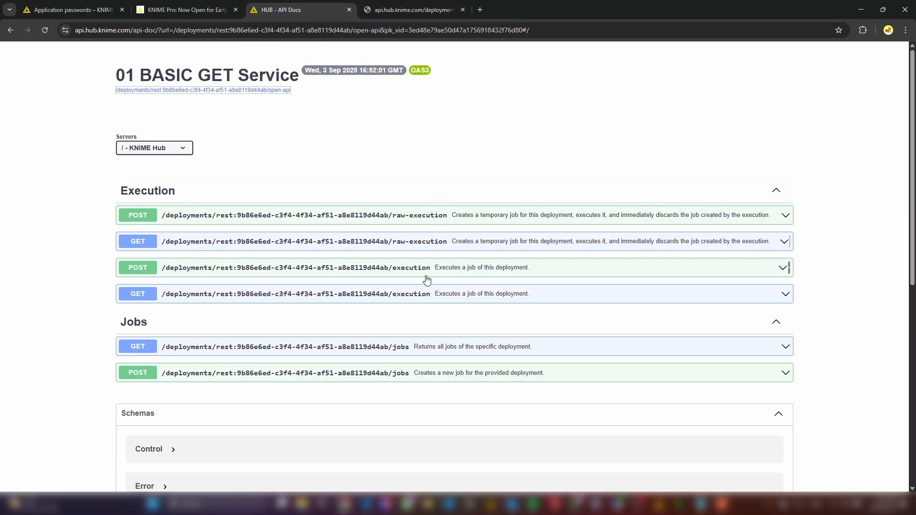
click(783, 295)
key(alt+Tab)
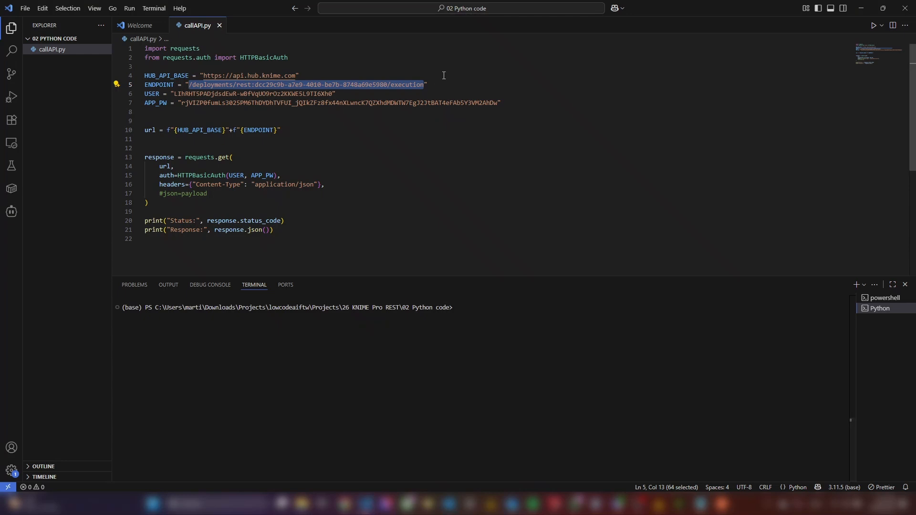
click(394, 85)
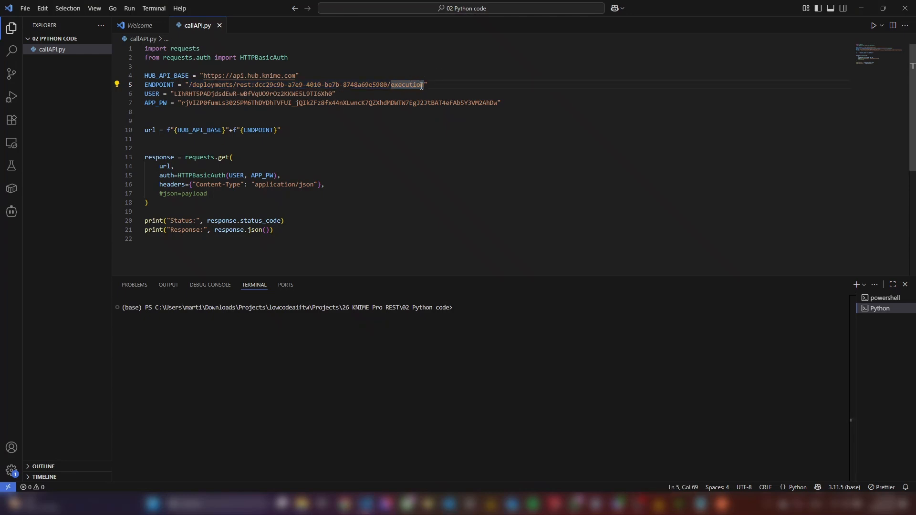
drag(425, 85, 190, 84)
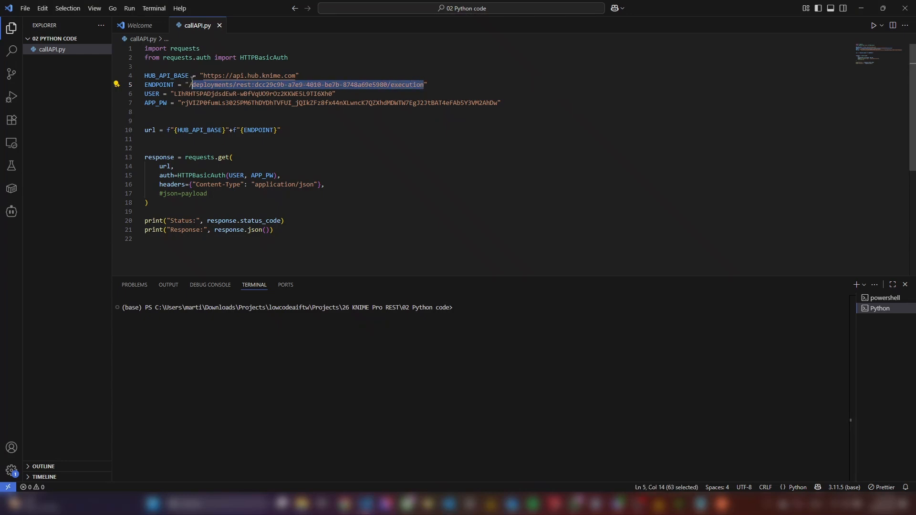
key(ctrl+v)
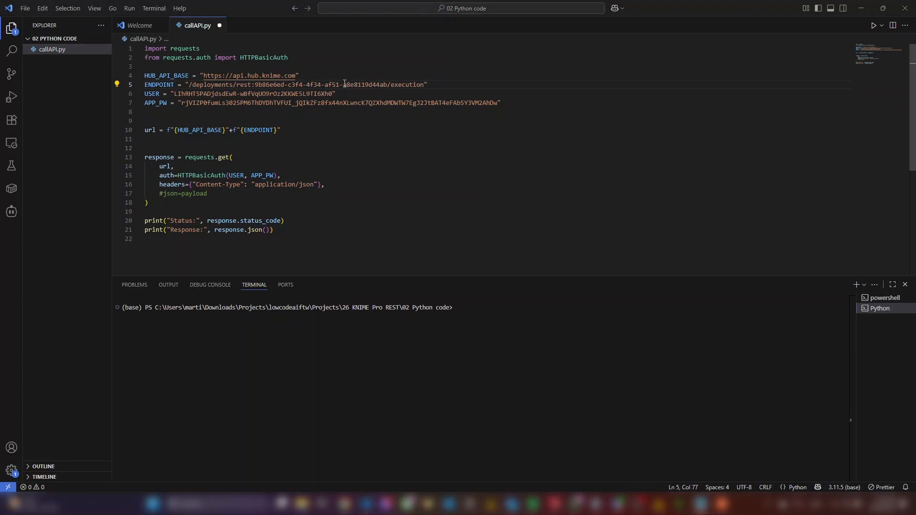
- Replace the USER and APP_PW values in callAPI.py with the new application password's username and password
drag(333, 93, 174, 94)
key(ctrl+v)
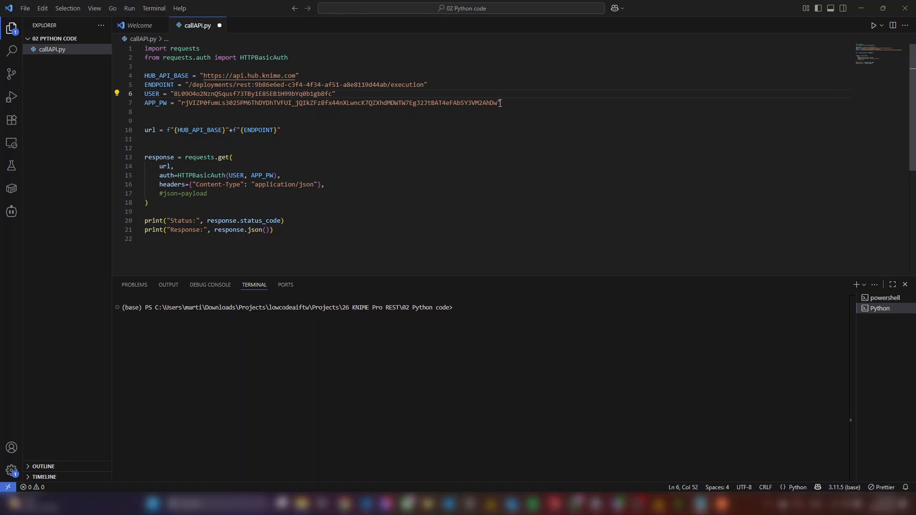
drag(500, 103, 181, 103)
key(ctrl+v)
- Review the request code in callAPI.py, save the file and run the script
scroll(371, 186, down, 2)
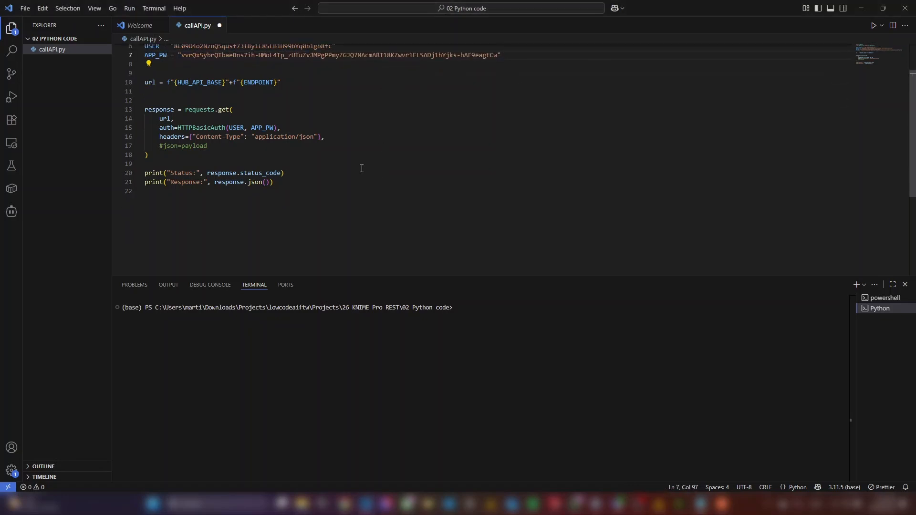
scroll(361, 168, up, 5)
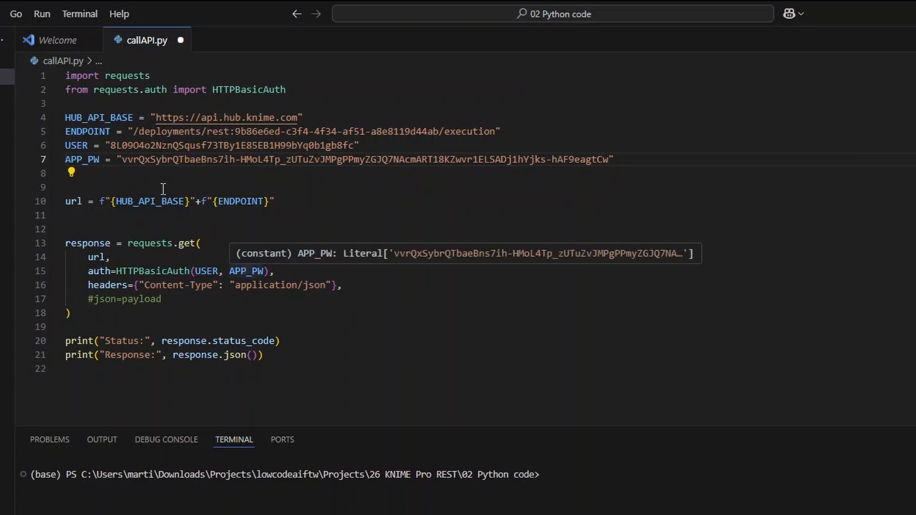
scroll(382, 217, down, 1)
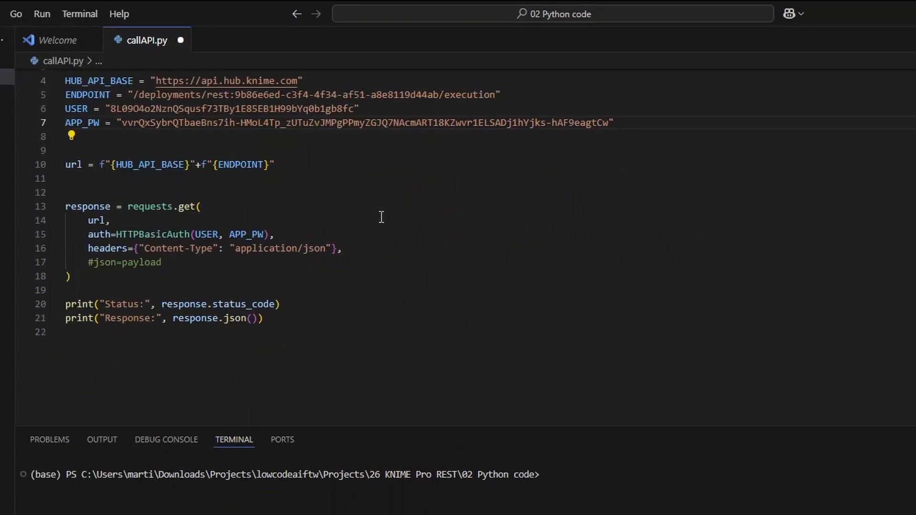
mouse_move(123, 235)
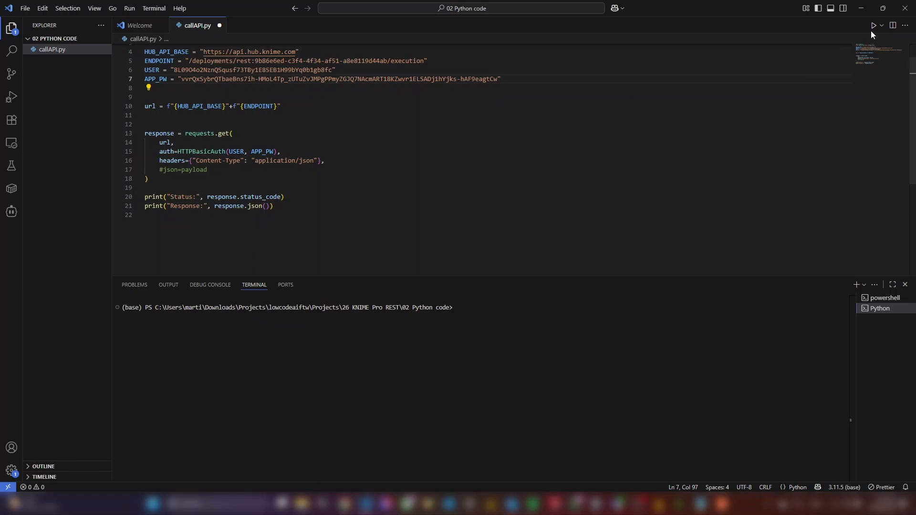
key(ctrl+s)
click(874, 25)
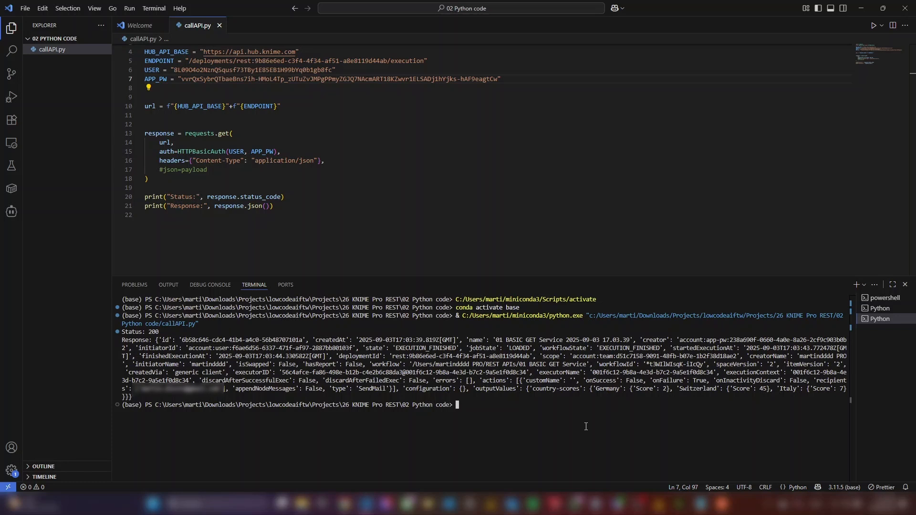
- Append ['outputValues'] to response.json() in the Response print line, run the script again and check the printed response
drag(517, 390, 476, 390)
click(271, 207)
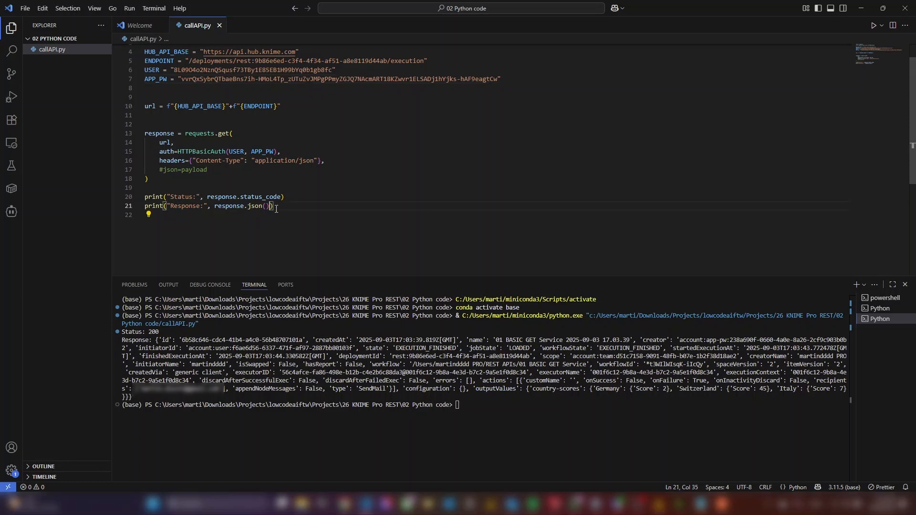
text([')
key(ctrl+v)
click(872, 26)
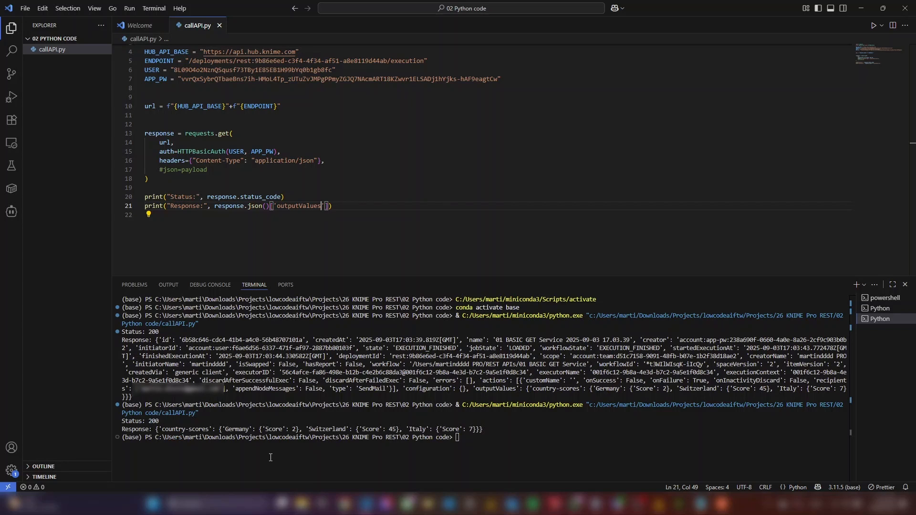
drag(154, 432, 487, 430)
- Append ['country-scores'] after ['outputValues'] in the Response print line, save the file and rerun the script to check the printed scores
click(353, 206)
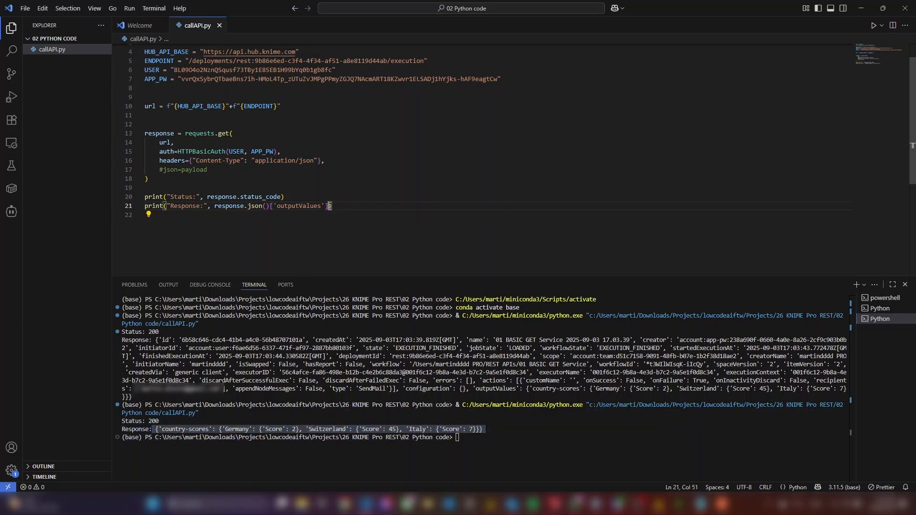
text(['co)
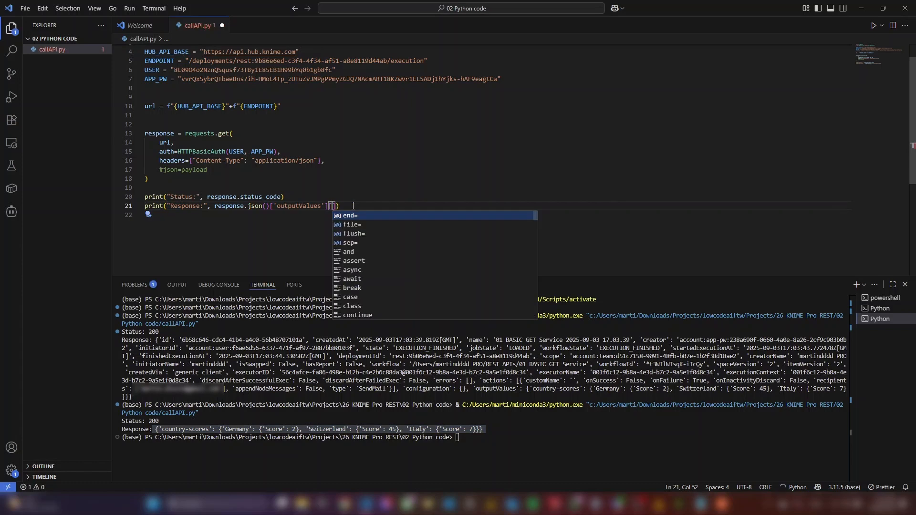
text(untry-scores)
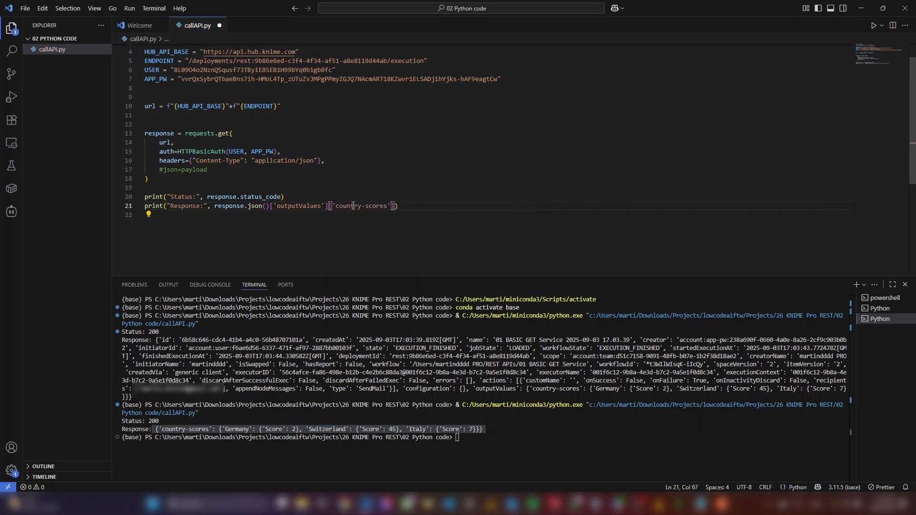
click(552, 205)
key(ctrl+s)
click(874, 25)
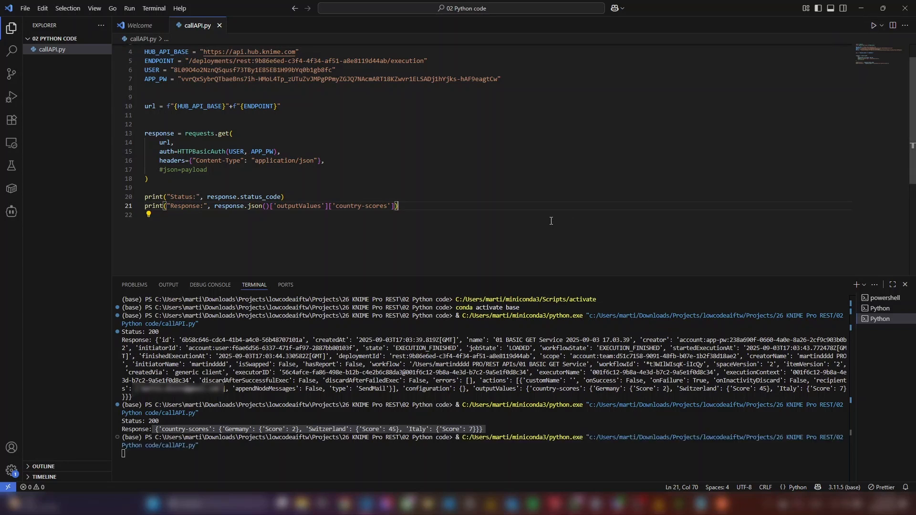
drag(155, 462, 420, 461)
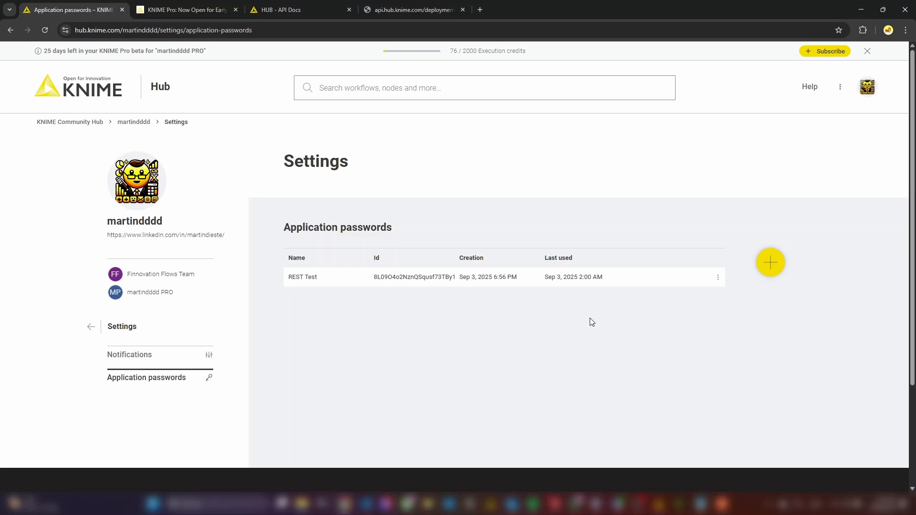
- Delete the REST Test application password in the KNIME Hub settings in the browser
click(718, 277)
click(714, 300)
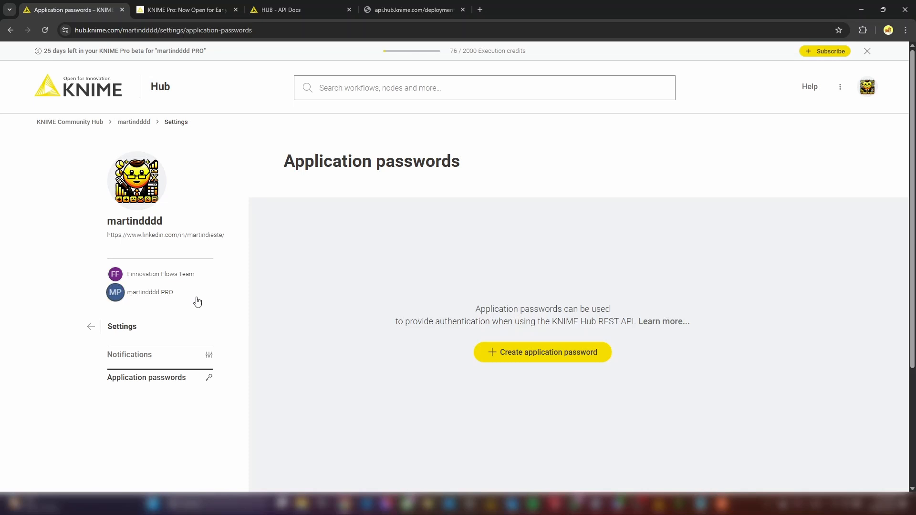
- Open the 01 BASIC GET Service workflow in the Pro team's REST APIs space and delete its service deployment
click(173, 297)
scroll(620, 331, down, 4)
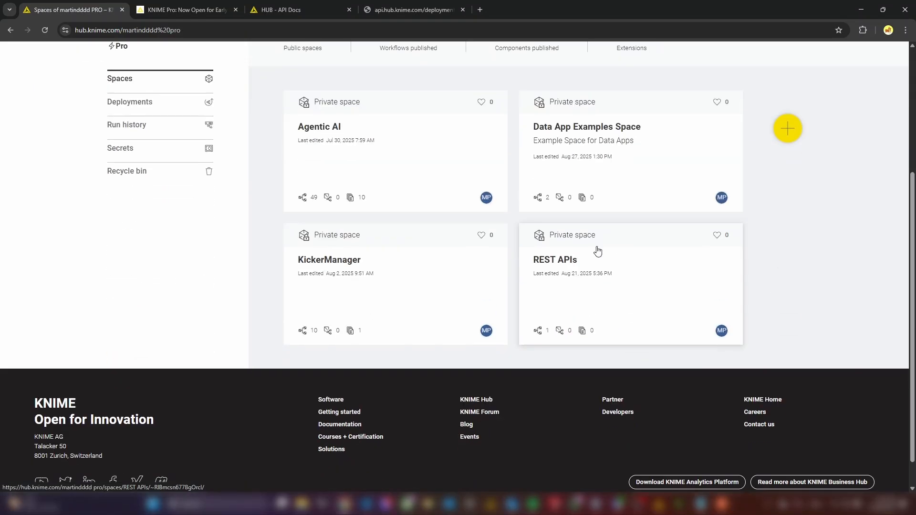
click(596, 250)
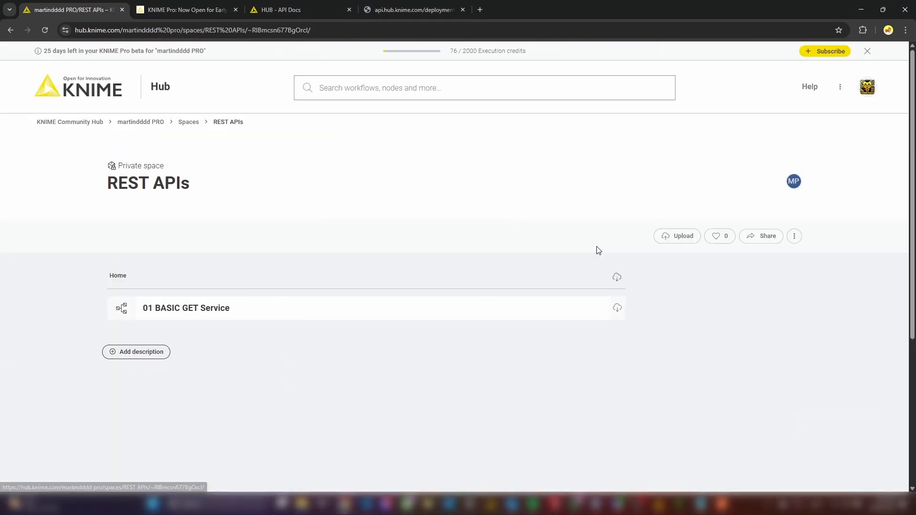
click(527, 311)
scroll(666, 331, down, 2)
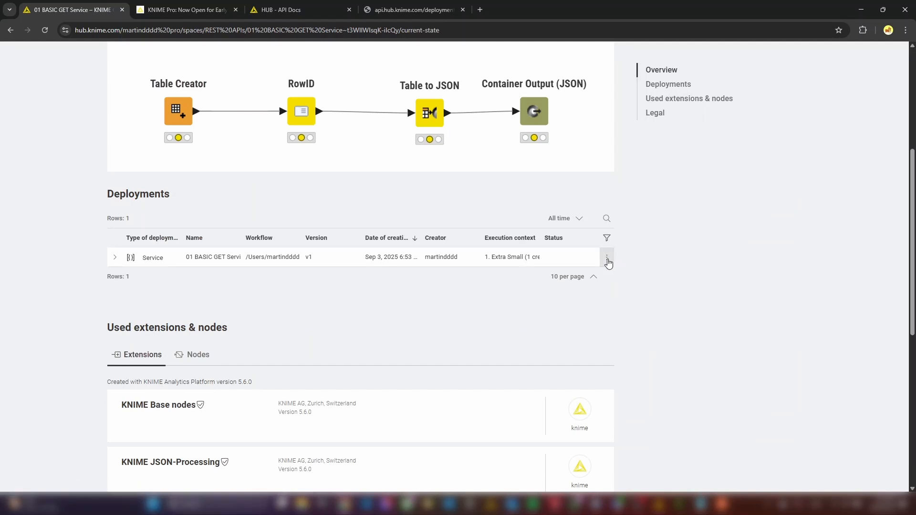
click(607, 258)
click(605, 319)
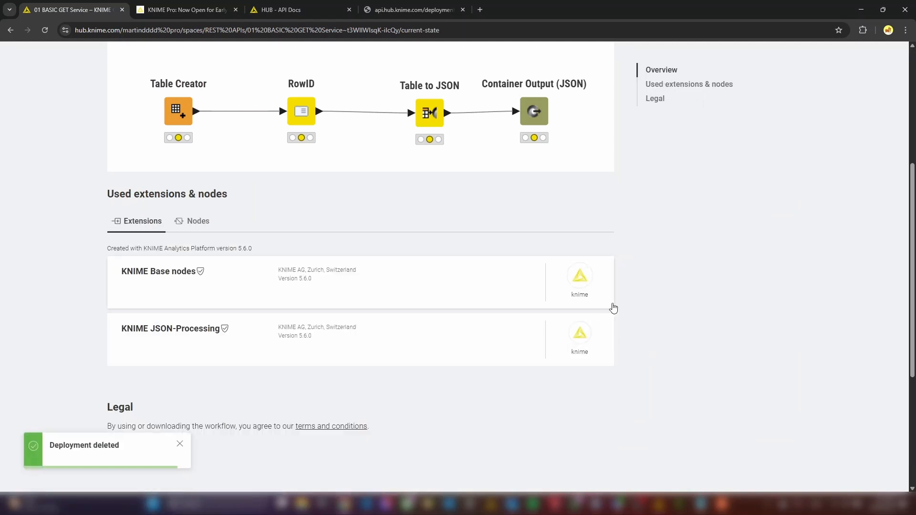
scroll(681, 287, up, 3)
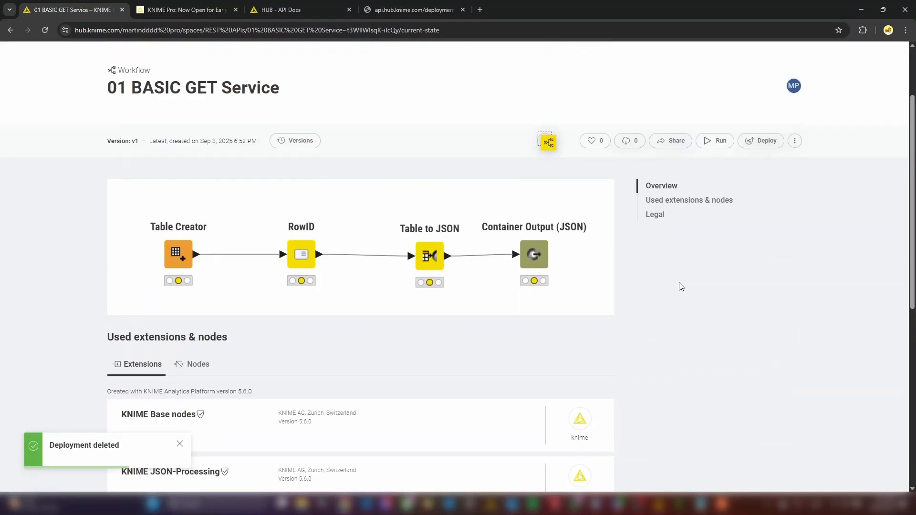